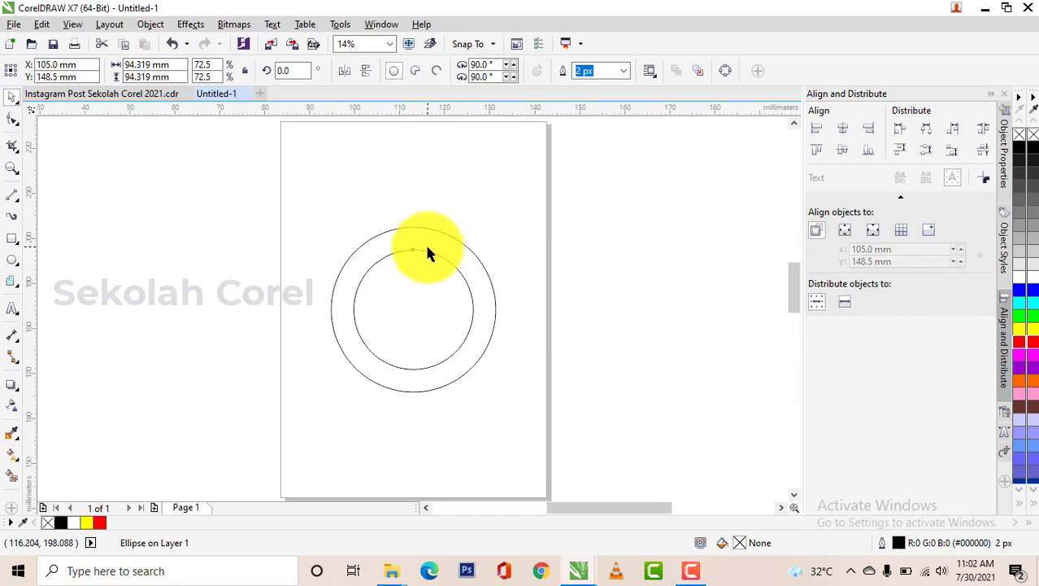
- Stretch both concentric circles together horizontally about their centre into ellipses with an overall width of about 165 mm
left_click(452, 236, "shift")
scroll(501, 249, "down", 1)
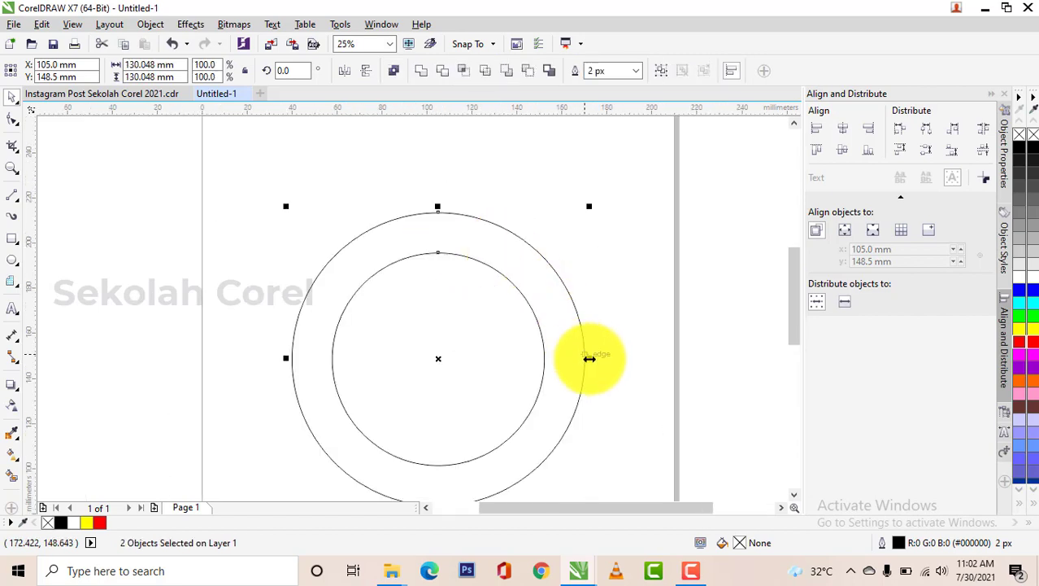
left_click_drag(589, 357, 630, 356)
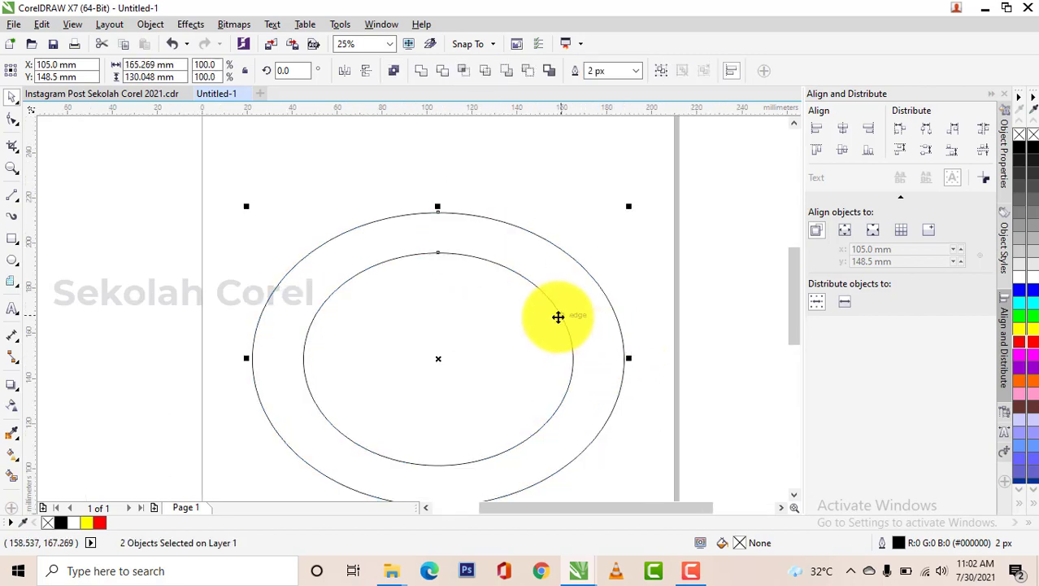
scroll(634, 269, "down", 2)
- Subtract the inner ellipse from the outer one with Back Minus Front and fill the ring red
left_click(536, 314)
key("ctrl+a")
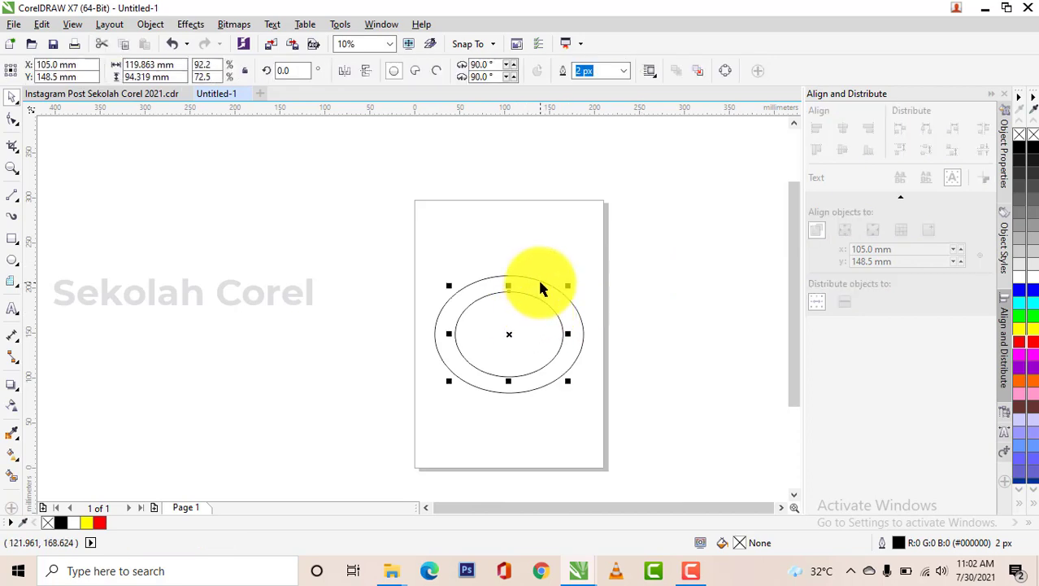
scroll(552, 287, "up", 2)
left_click(527, 71)
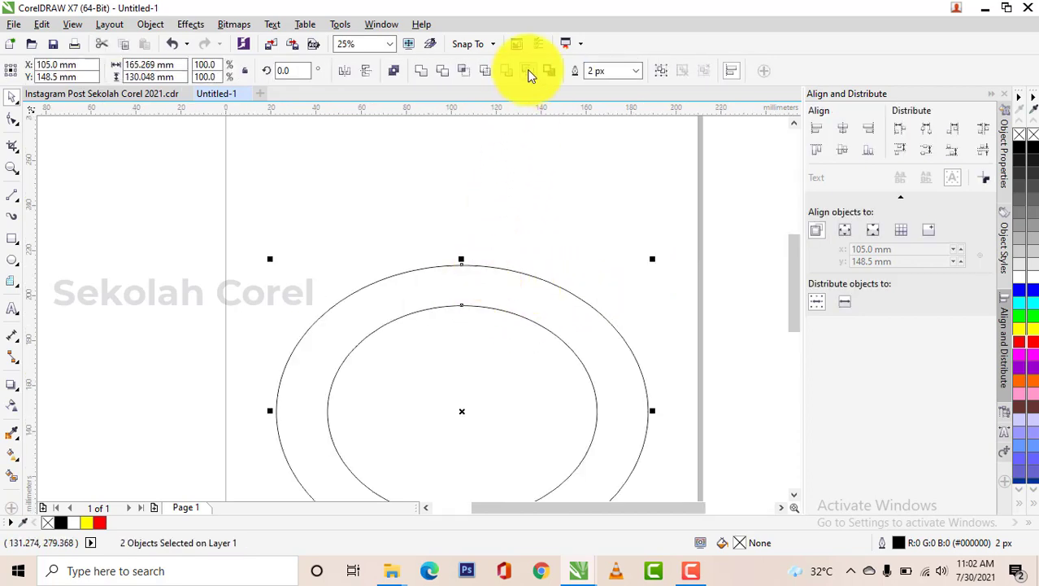
left_click(543, 295)
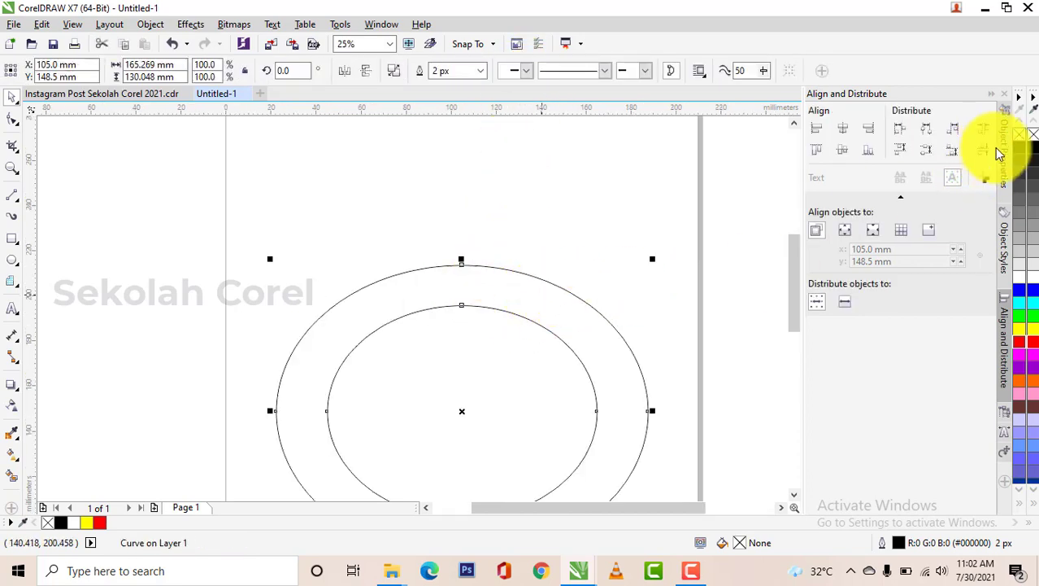
left_click(1033, 345)
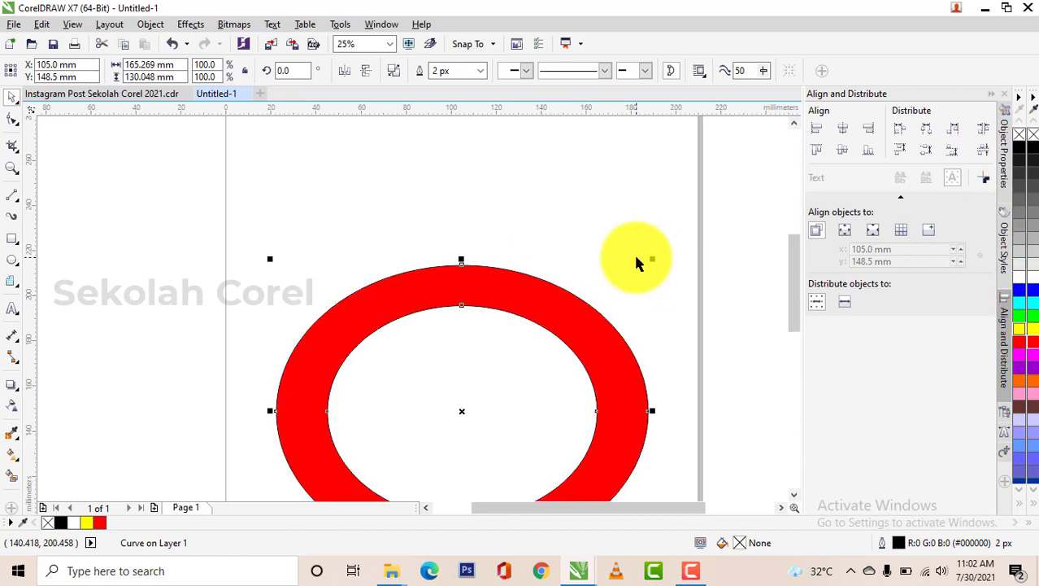
left_click(633, 237)
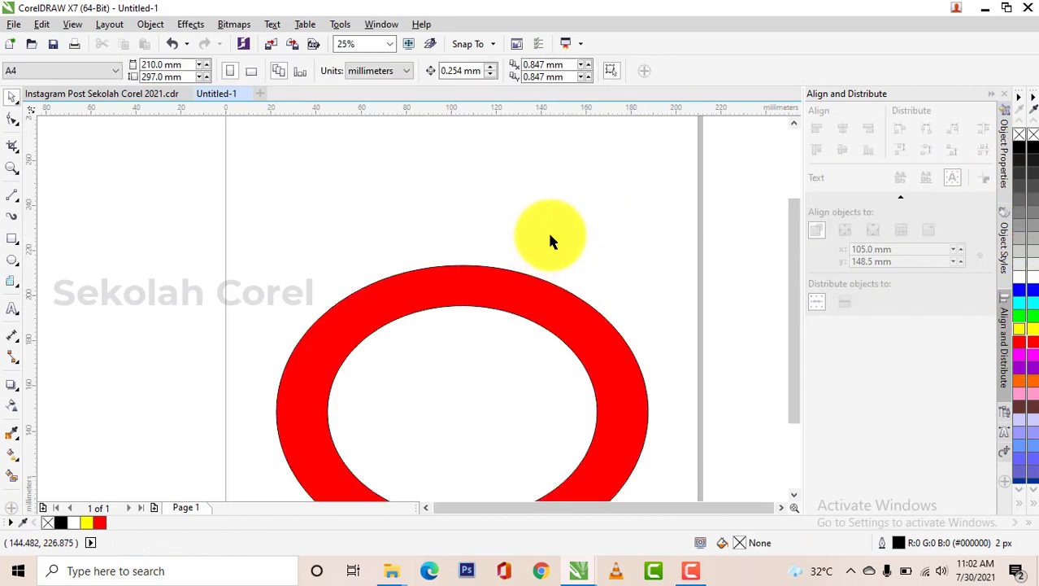
scroll(547, 231, "down", 2)
left_click_drag(551, 261, 341, 238)
left_click_drag(624, 201, 134, 455)
key("p")
key("Escape")
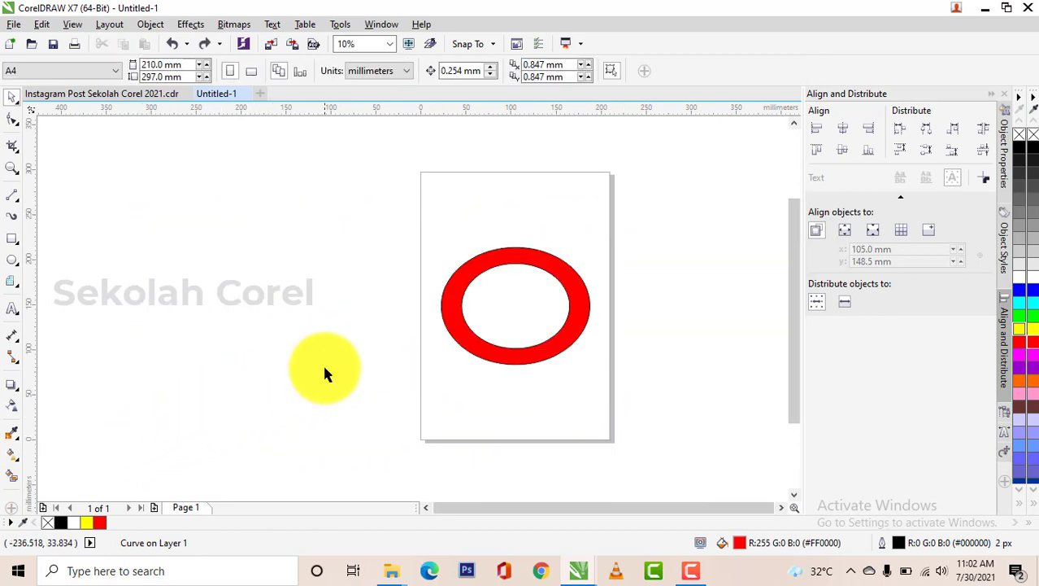
- Draw an upright rectangle about 81 mm wide and 170 mm high beside the page and centre it on the page
left_click(545, 258)
scroll(513, 302, "up", 2)
scroll(513, 302, "down", 2)
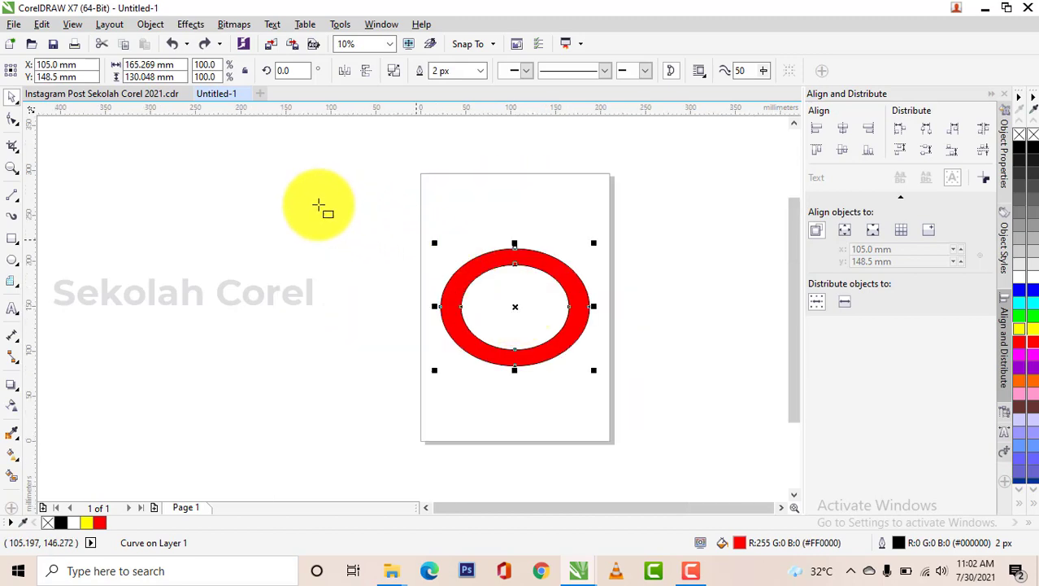
left_click_drag(318, 205, 392, 359)
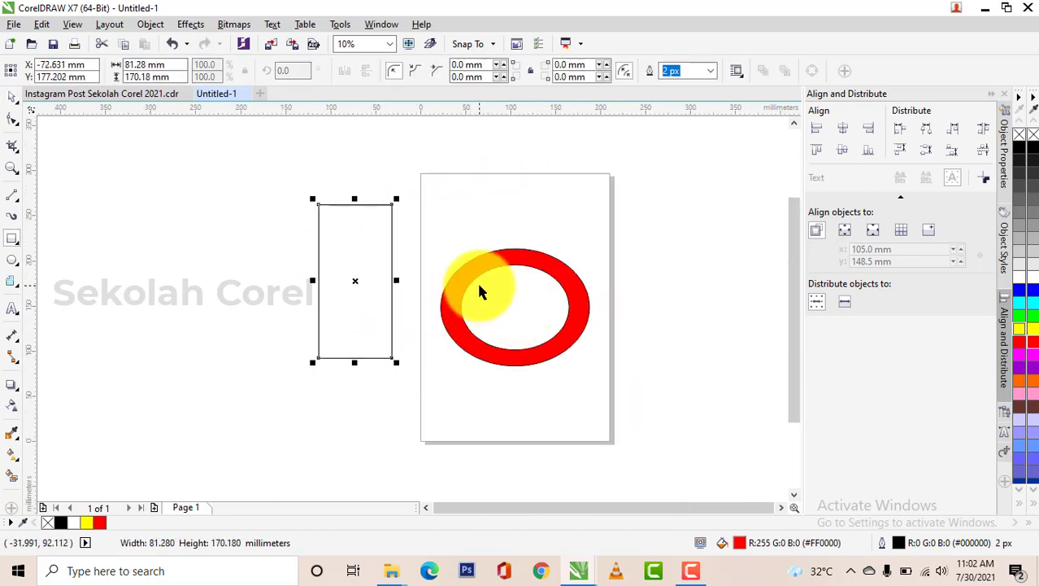
scroll(480, 291, "up", 2)
scroll(337, 311, "down", 2)
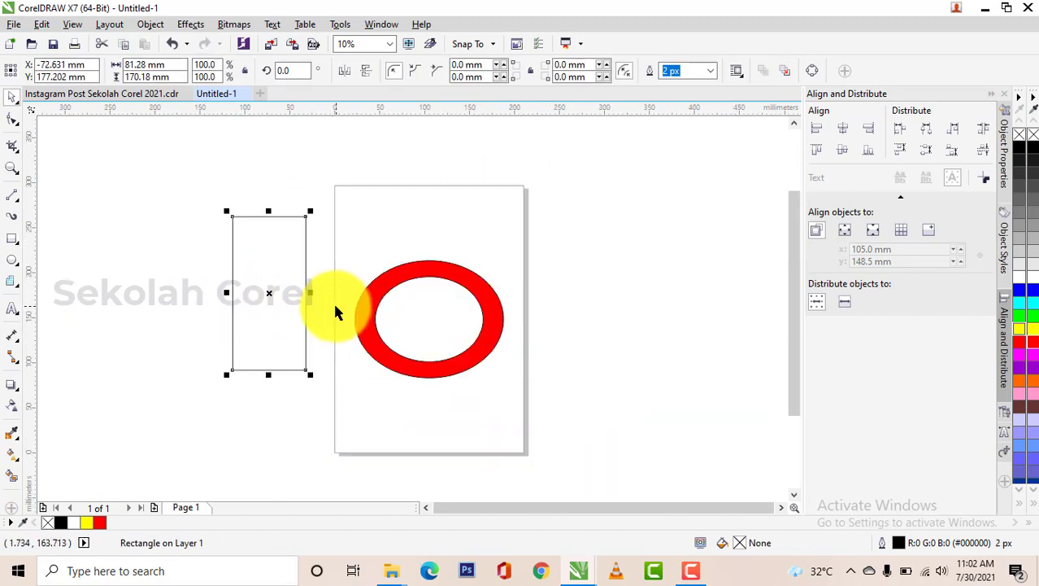
key("p")
scroll(452, 304, "up", 2)
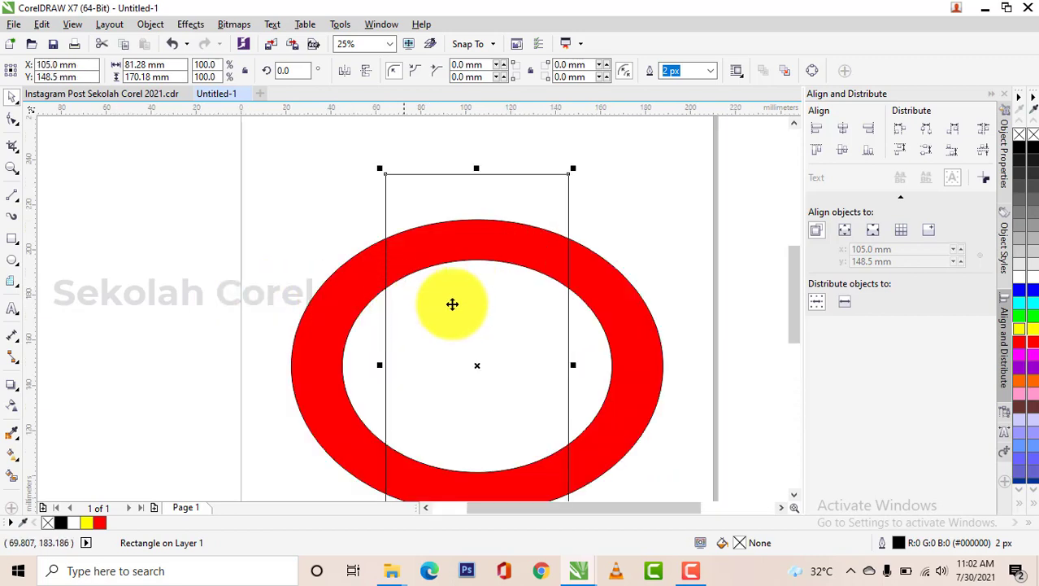
- Set the rectangle's rotation angle to 25 degrees
left_click(699, 188)
left_click(440, 317)
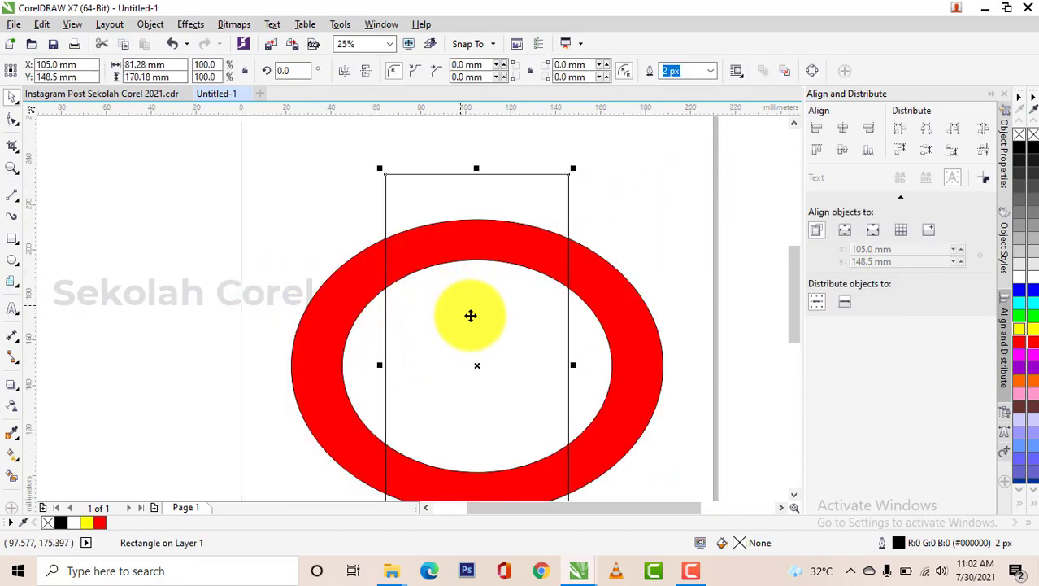
left_click(293, 71)
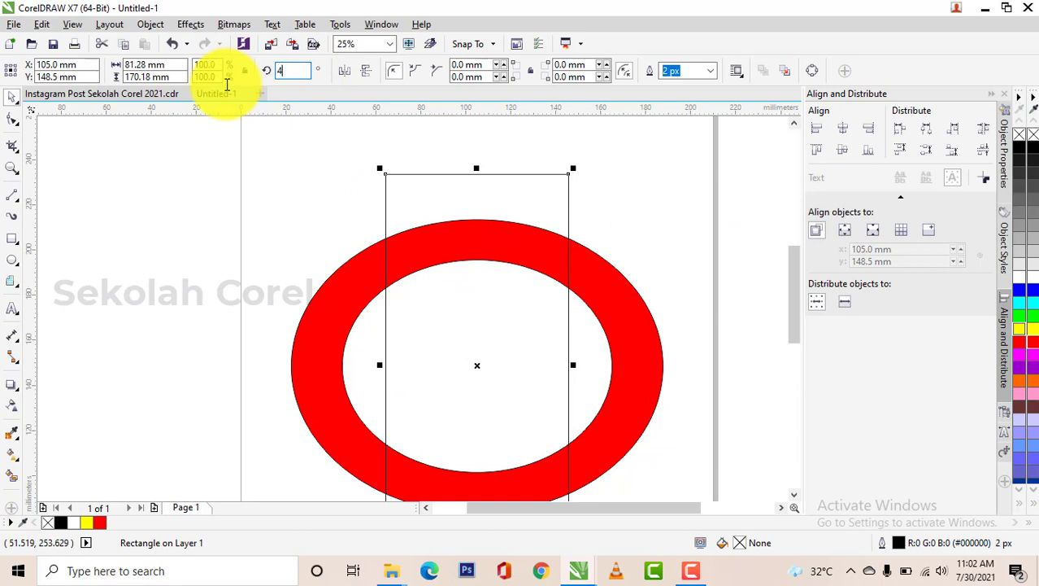
key("Return")
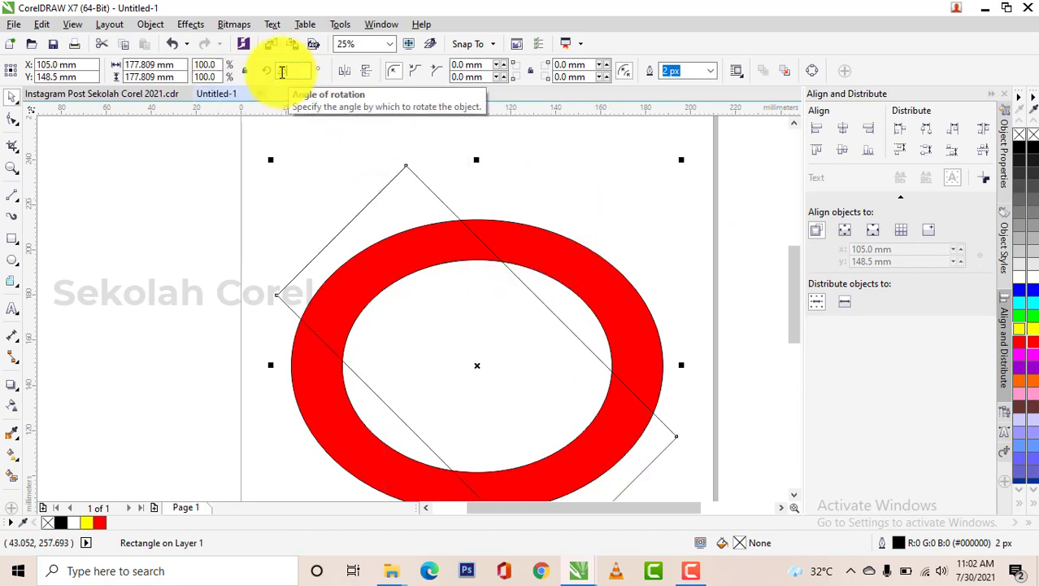
key("Return")
left_click(643, 207)
- Move the rotated rectangle about 57 mm straight left so it covers the left part of the ring
left_click(526, 353)
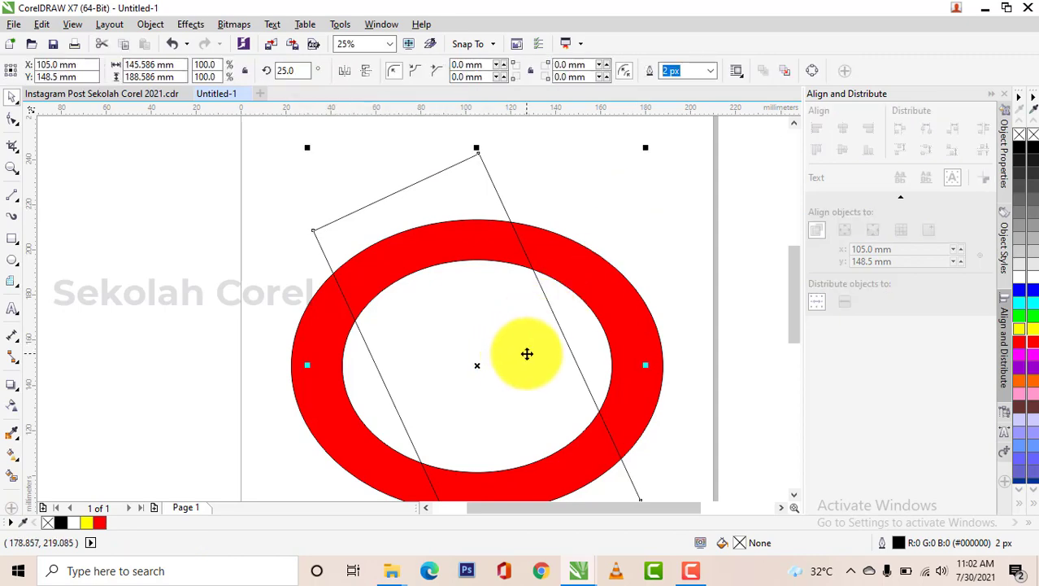
left_click_drag(526, 353, 401, 357)
scroll(490, 288, "down", 2)
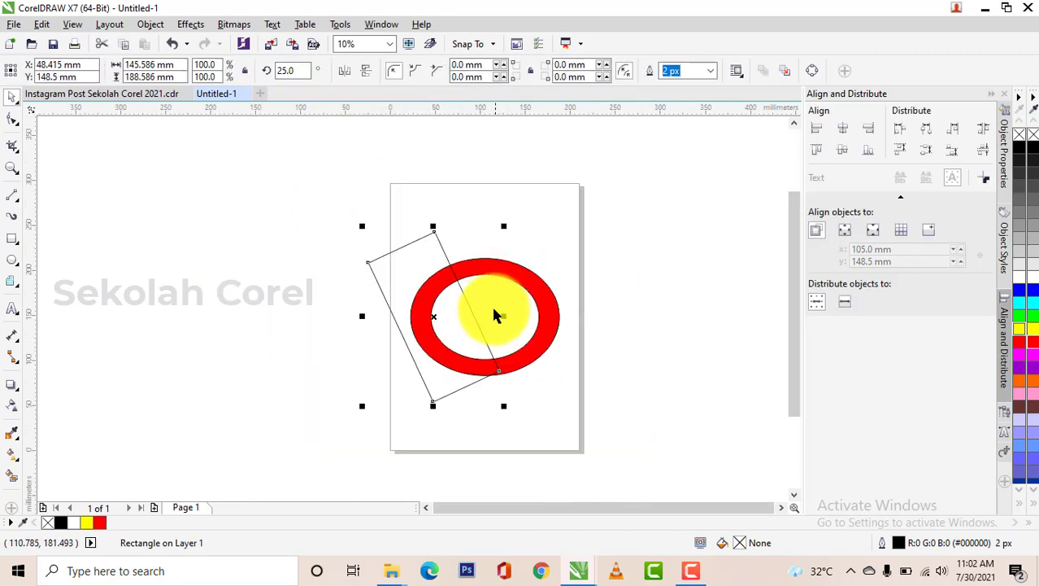
scroll(469, 293, "up", 2)
left_click(627, 211)
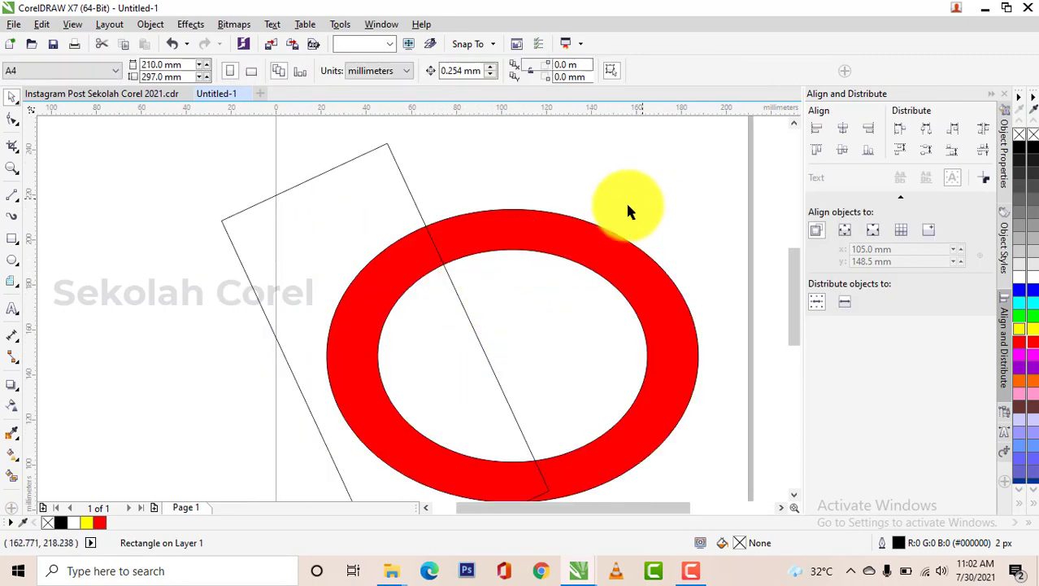
- Create a horizontally mirrored copy of the rotated rectangle and move it over the right part of the ring
left_click(457, 296)
scroll(436, 299, "down", 3)
left_click_drag(436, 301, 570, 304)
right_click(569, 304)
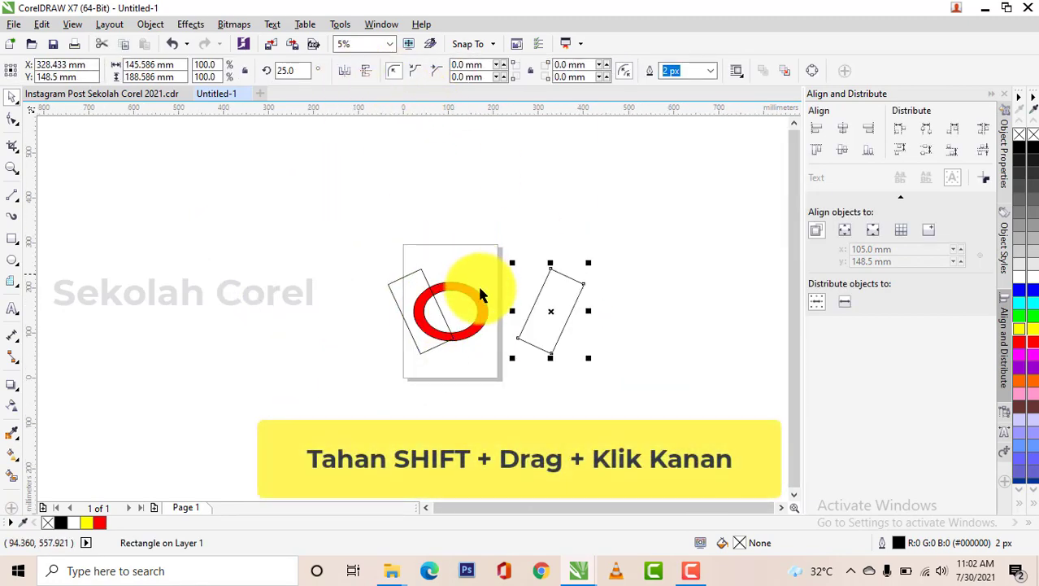
scroll(480, 294, "up", 1)
left_click_drag(585, 367, 437, 366)
scroll(410, 285, "up", 2)
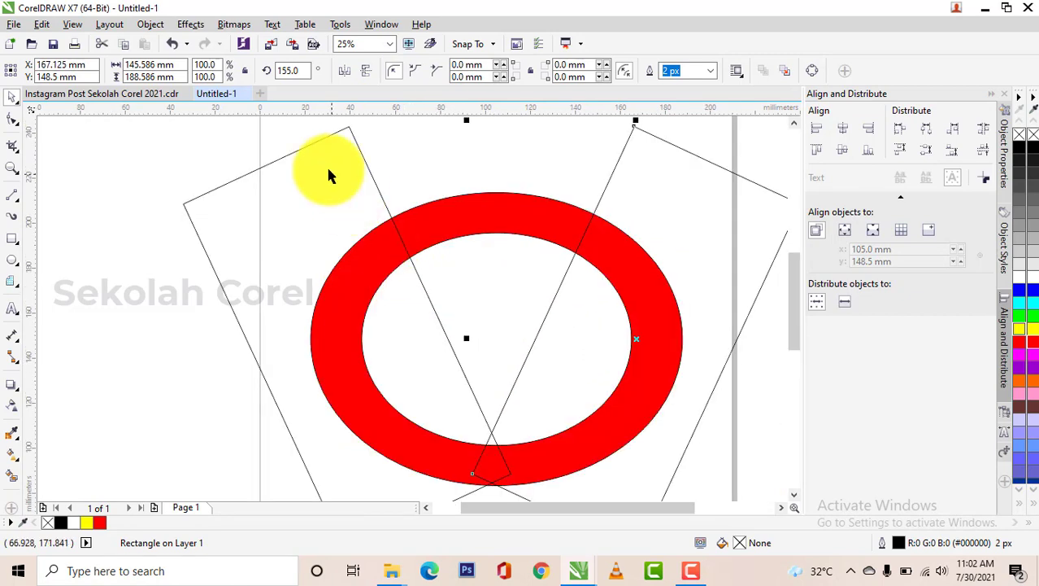
- Weld the two slanted rectangles into one V-shaped object and fill it yellow
left_click(330, 167, "shift")
left_click(422, 74)
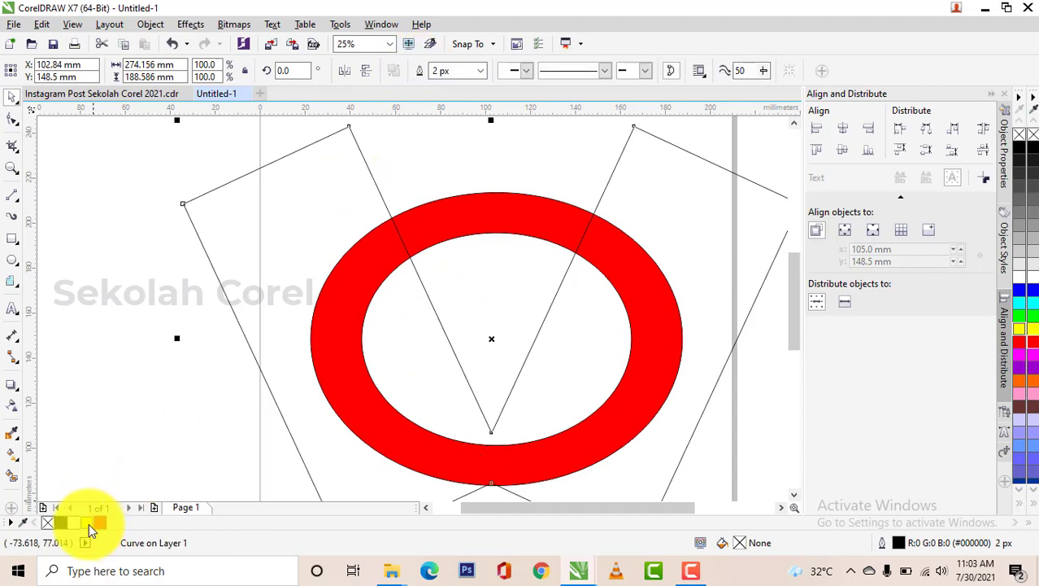
left_click(86, 522)
scroll(449, 346, "down", 2)
left_click(485, 326)
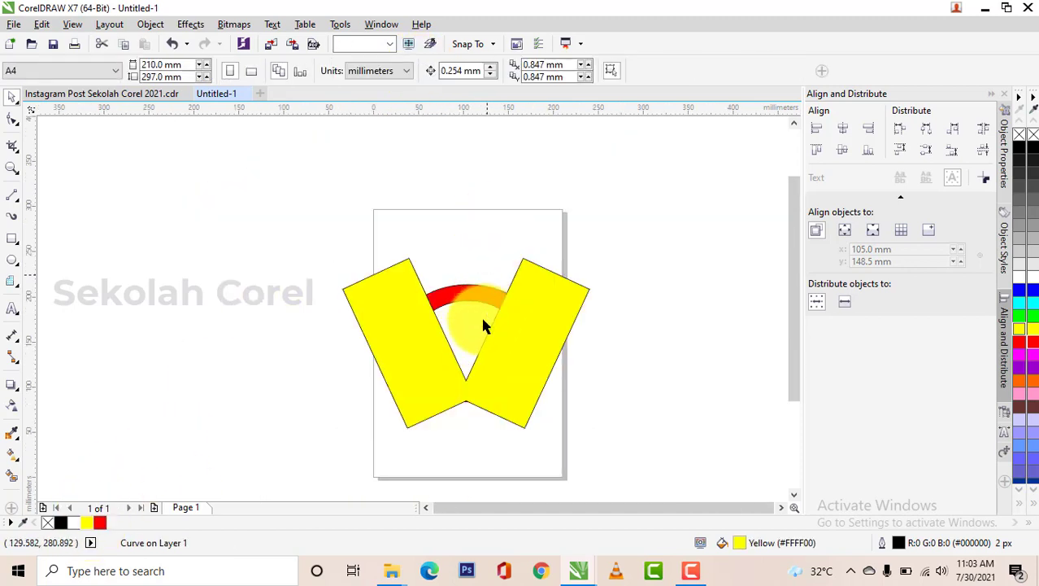
- Align the yellow V shape and the red ring on their common vertical centre line
left_click(460, 305)
left_click(473, 298, "shift")
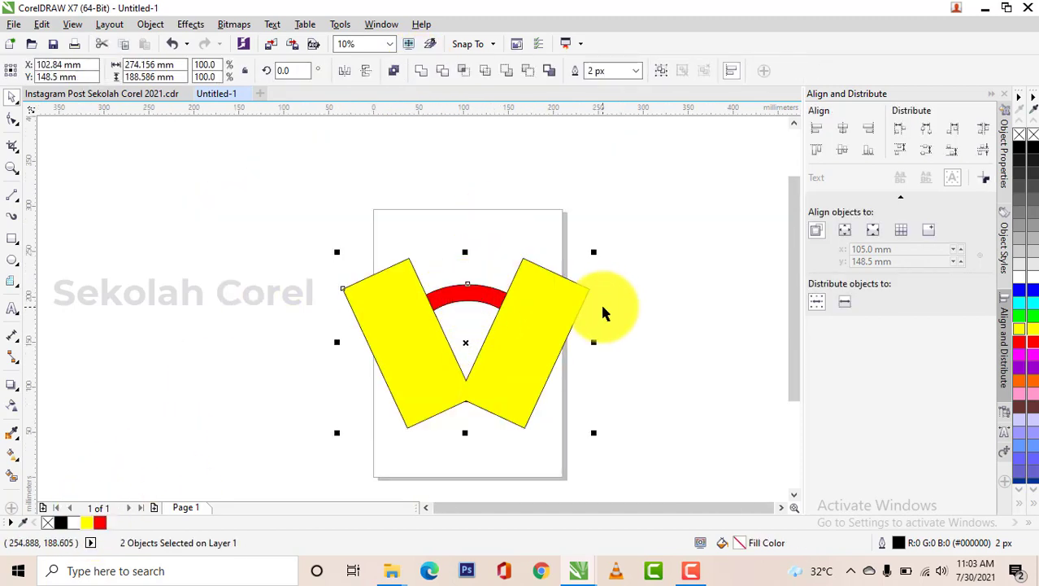
key("c")
left_click(619, 291)
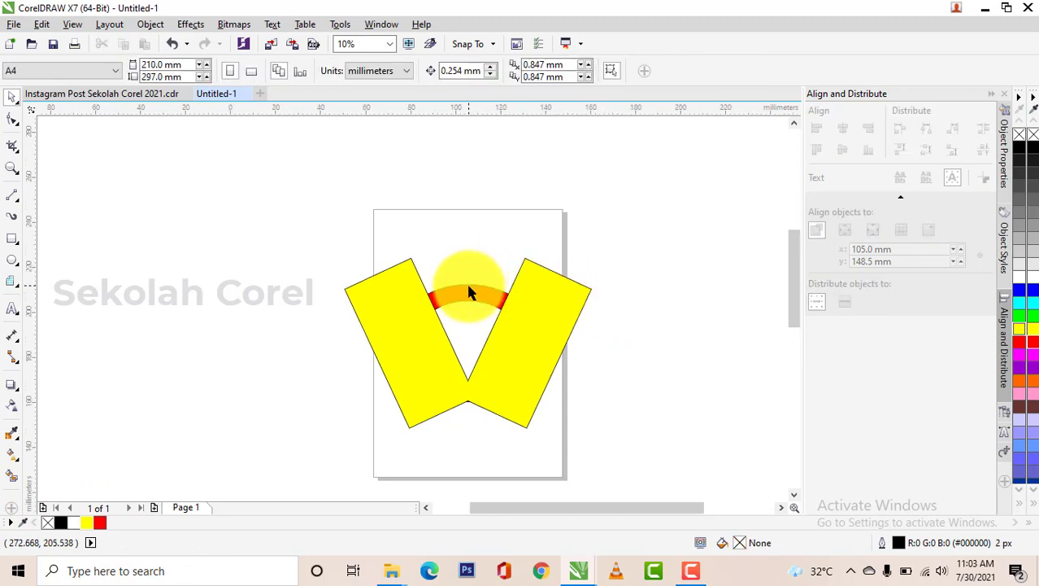
- Cut the yellow V shape away from the red ring with Back Minus Front to leave the upper arc
scroll(469, 286, "up", 1)
left_click(648, 326)
left_click(462, 313, "shift")
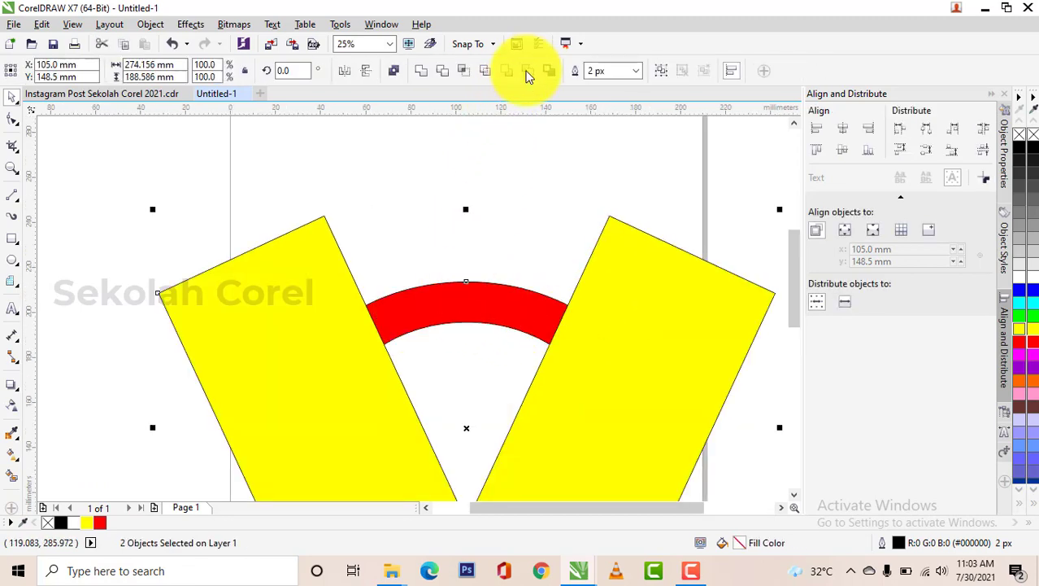
left_click(528, 70)
left_click(517, 260)
scroll(494, 291, "down", 1)
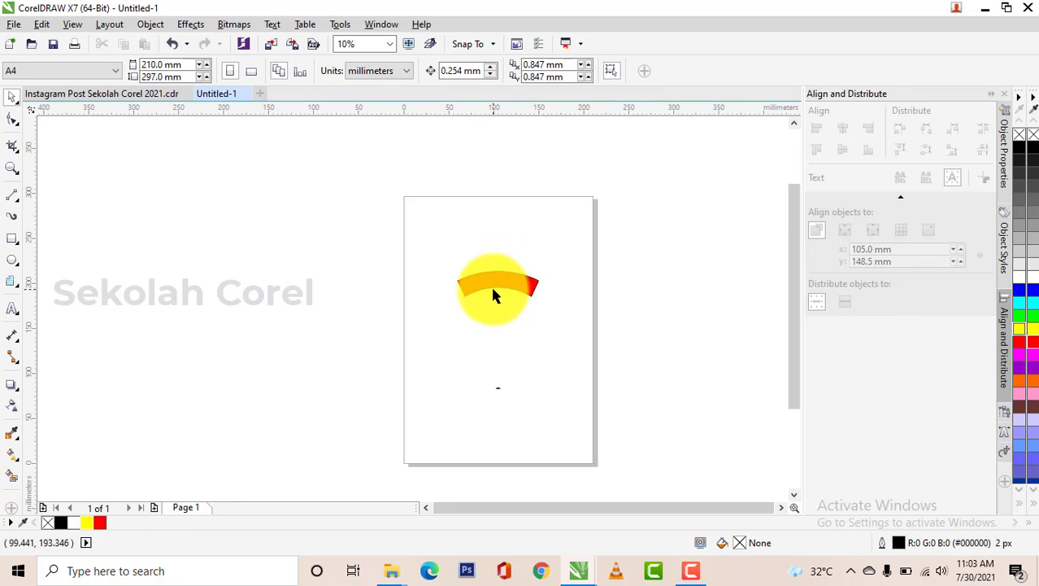
- Delete the nodes of the tiny leftover fragment below the red arc with the Shape tool
scroll(499, 277, "up", 1)
left_click(502, 273)
scroll(502, 272, "down", 1)
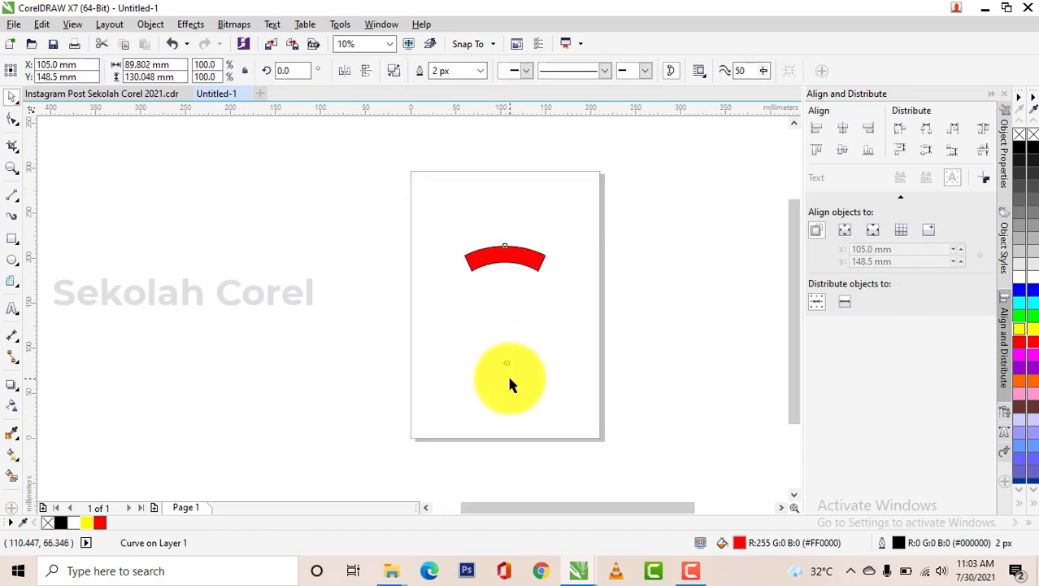
scroll(486, 323, "up", 1)
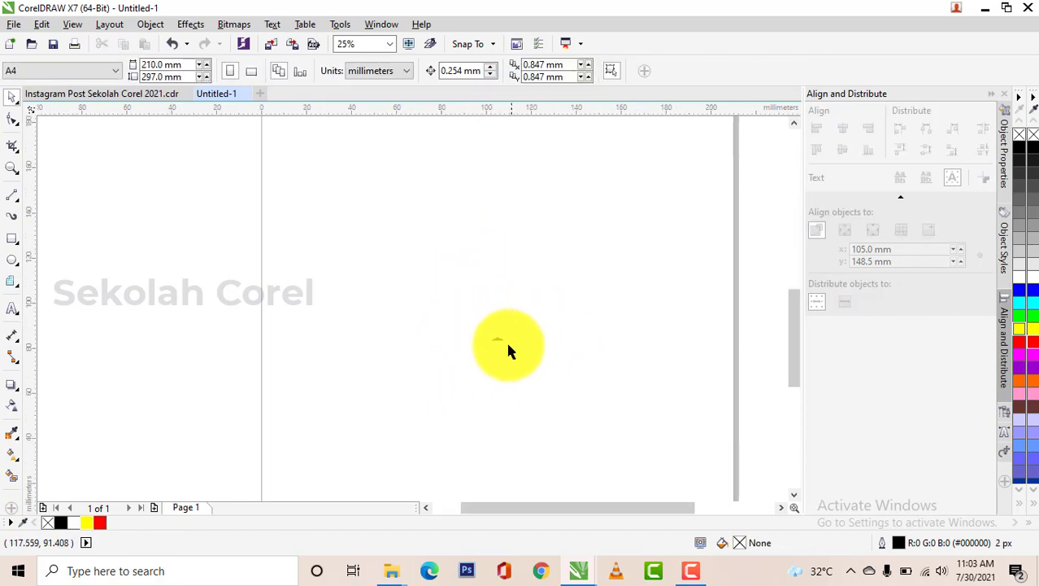
scroll(507, 343, "down", 1)
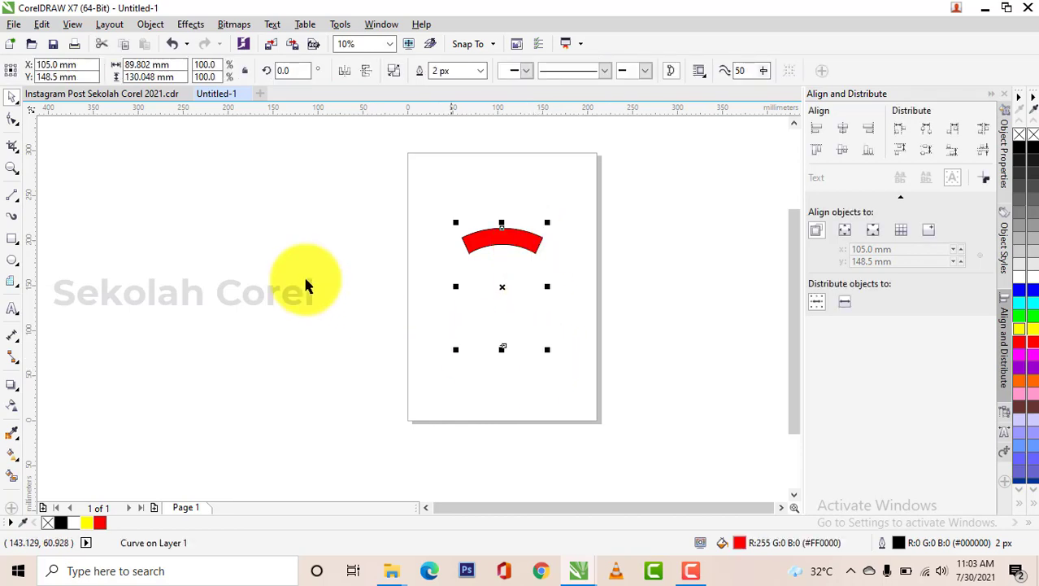
key("F10")
scroll(510, 345, "up", 1)
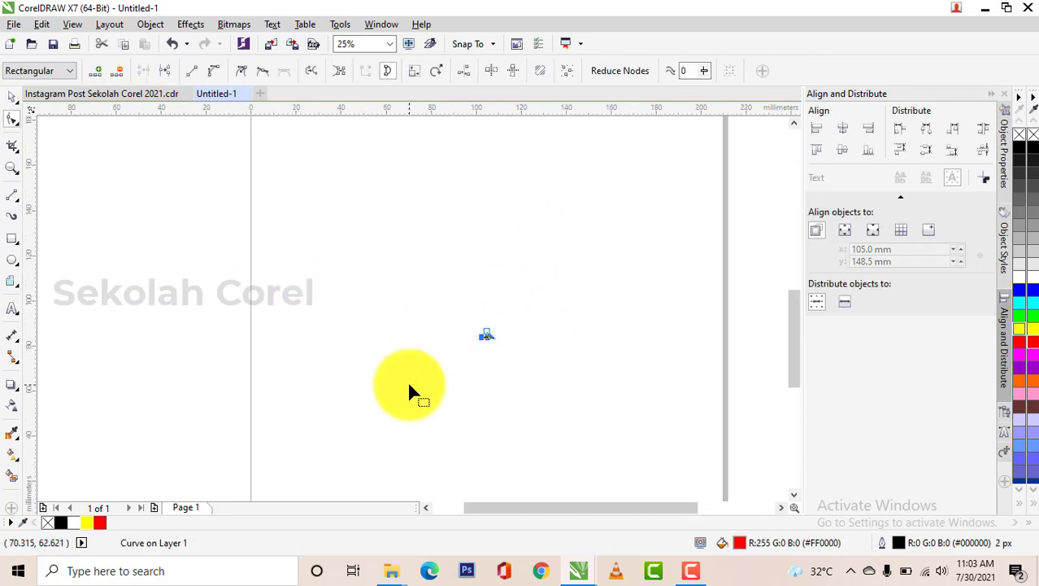
left_click(408, 380)
left_click(466, 346)
scroll(467, 345, "down", 2)
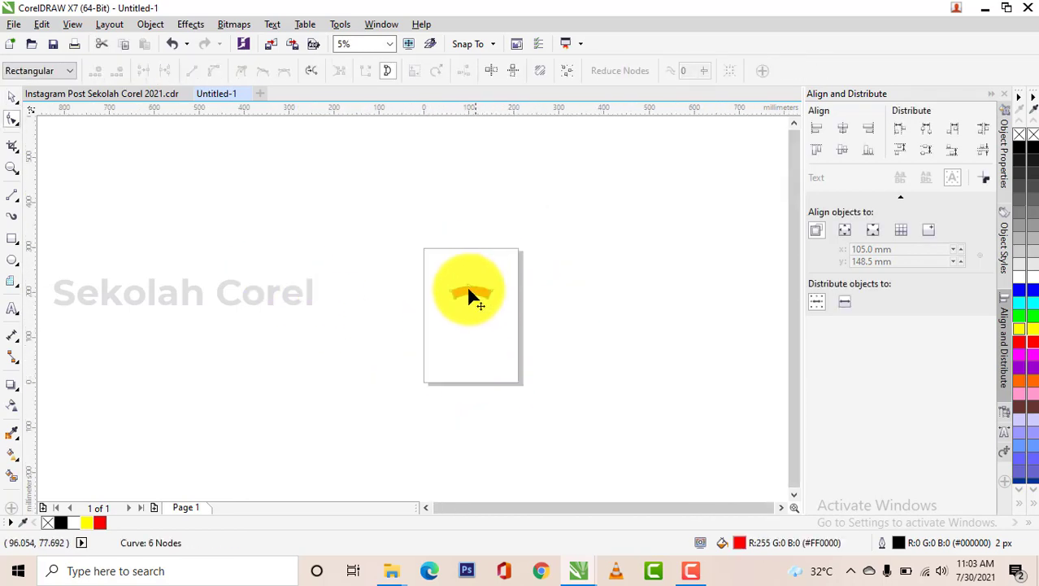
scroll(471, 287, "up", 2)
key("space")
- Place a vertical guideline through the centre of the red arc
left_click(505, 258)
left_click(477, 305)
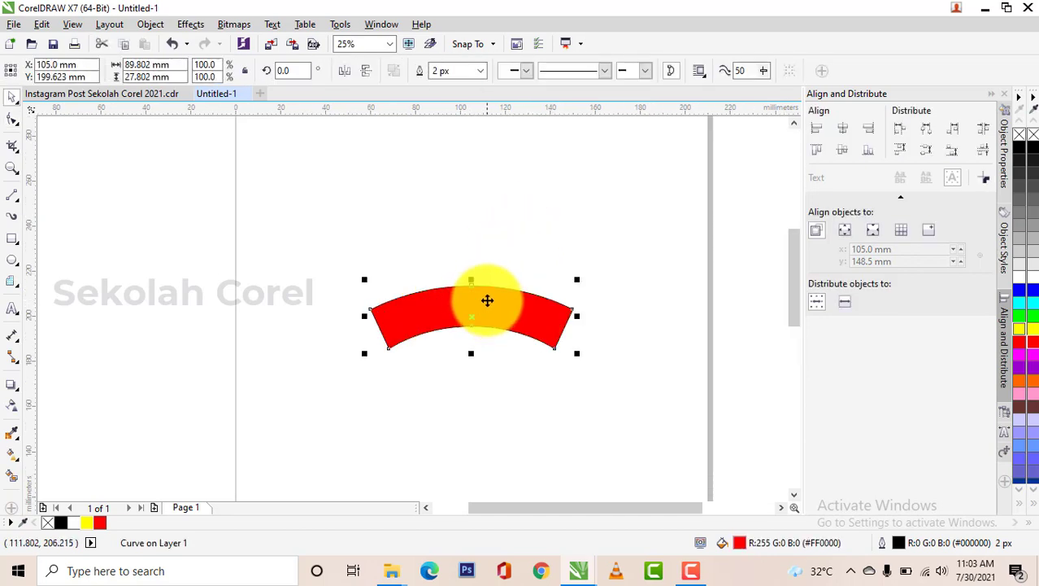
scroll(487, 299, "down", 1)
key("Escape")
scroll(477, 303, "up", 1)
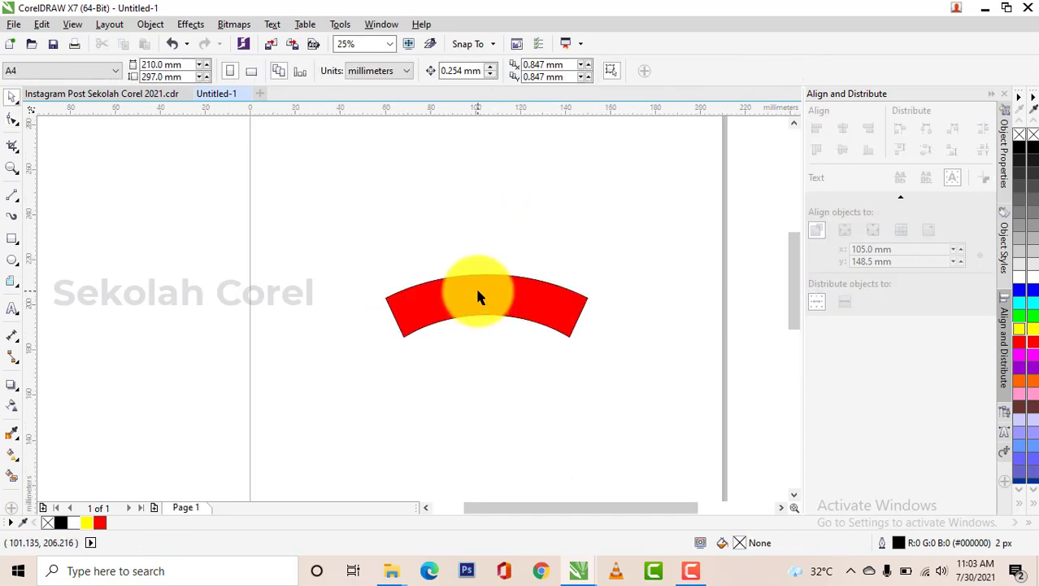
scroll(478, 297, "up", 1)
left_click(479, 290)
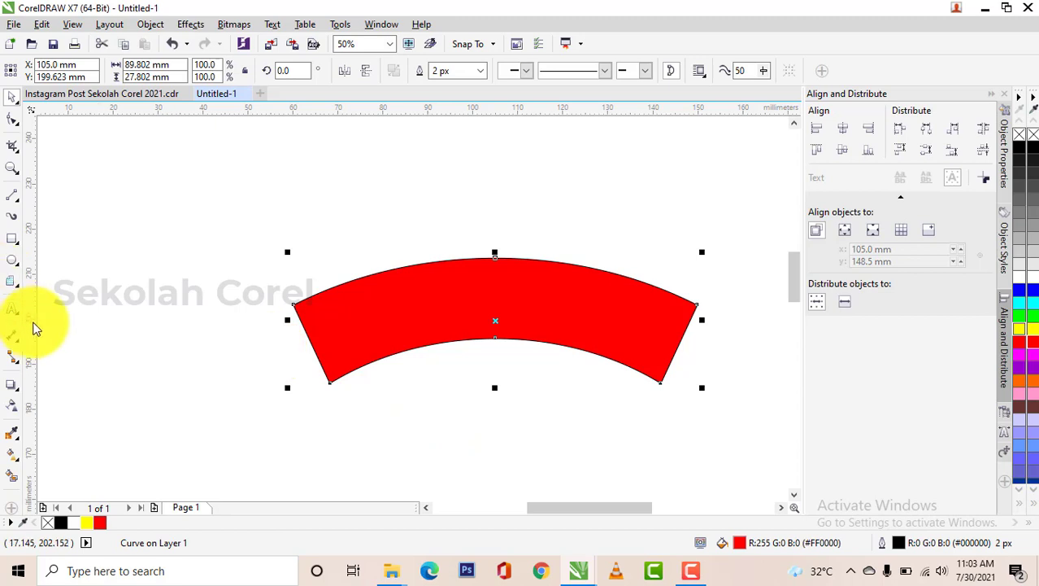
left_click_drag(35, 328, 495, 325)
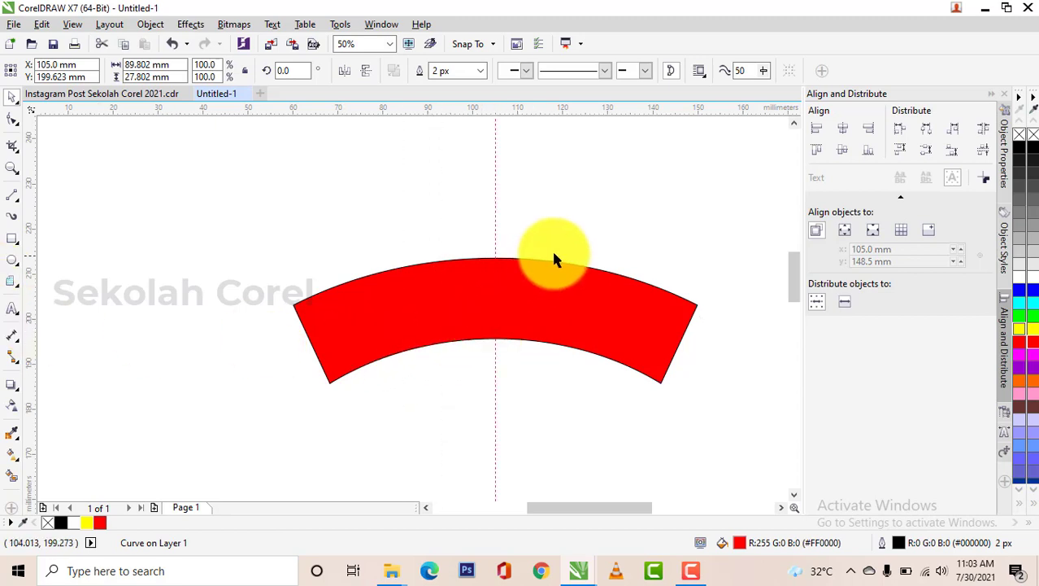
- Place a copy of the red arc about 30 mm directly below the original
scroll(553, 259, "down", 1)
scroll(398, 348, "up", 1)
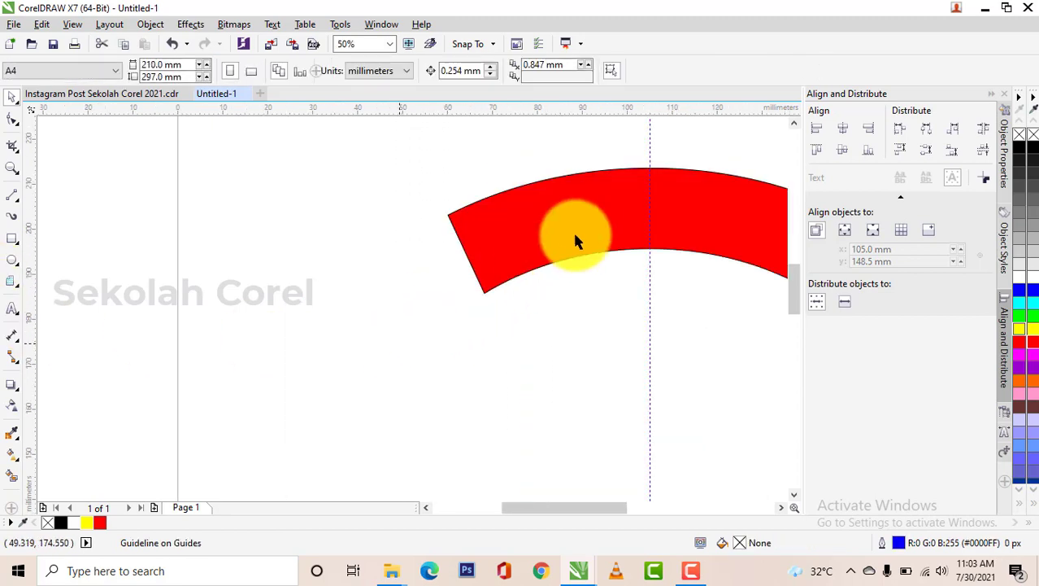
left_click(575, 240)
scroll(502, 295, "down", 1)
left_click(485, 336)
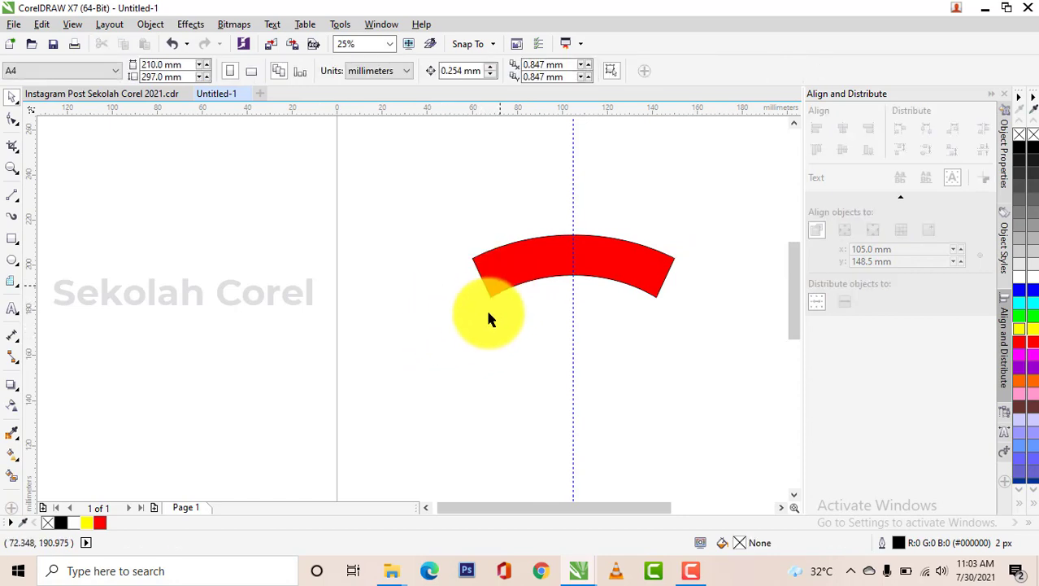
left_click(545, 253)
left_click_drag(545, 253, 538, 330)
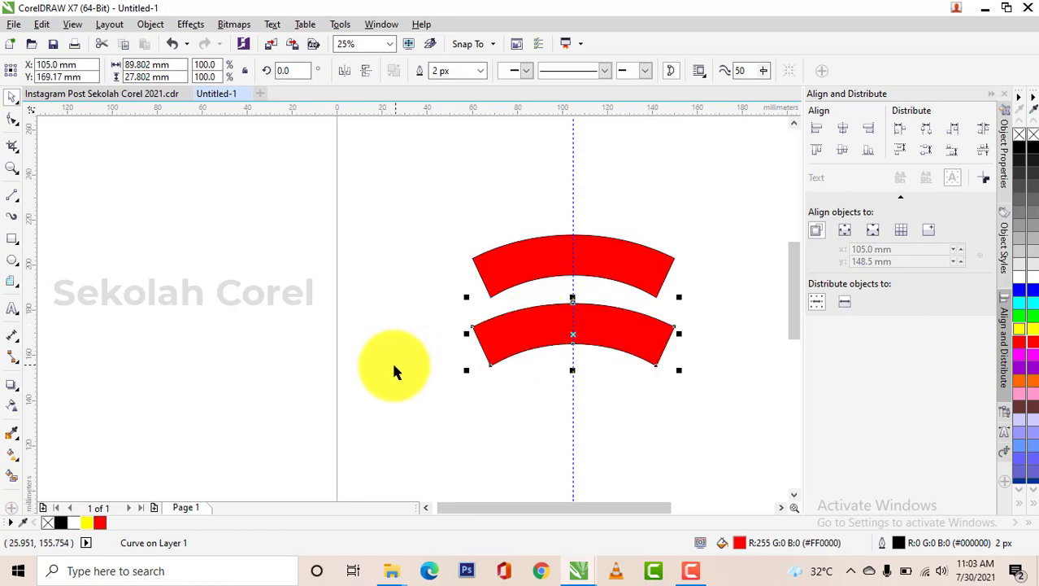
- Turn on snapping to guidelines
scroll(533, 348, "up", 2)
left_click(552, 328)
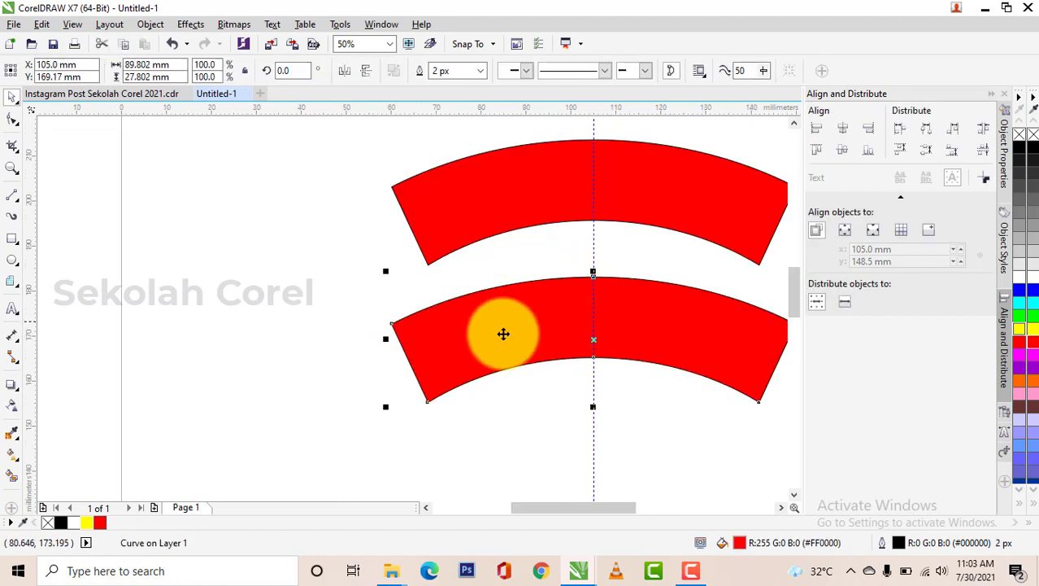
scroll(506, 334, "down", 2)
scroll(557, 339, "up", 2)
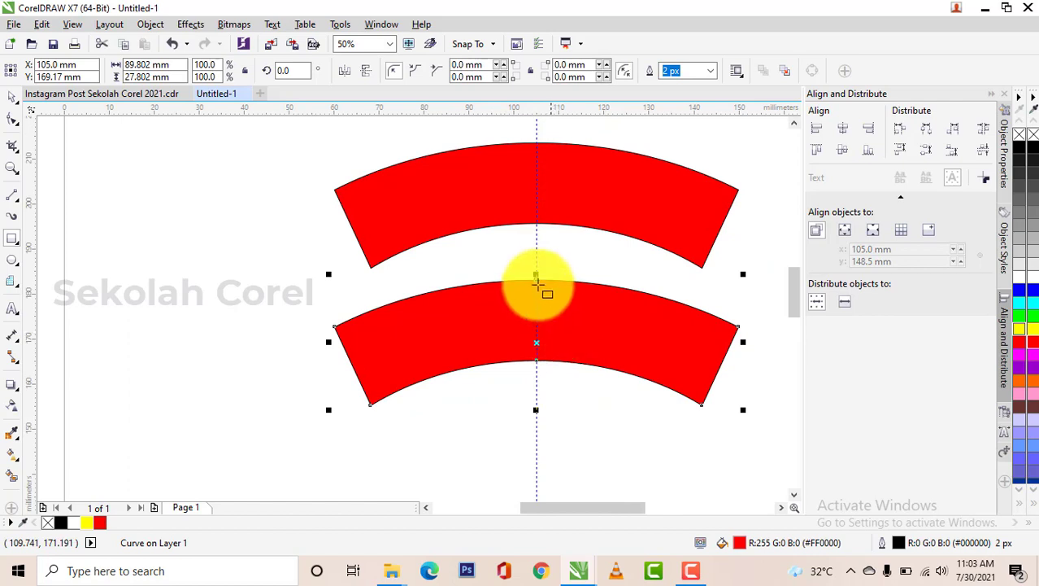
left_click(469, 45)
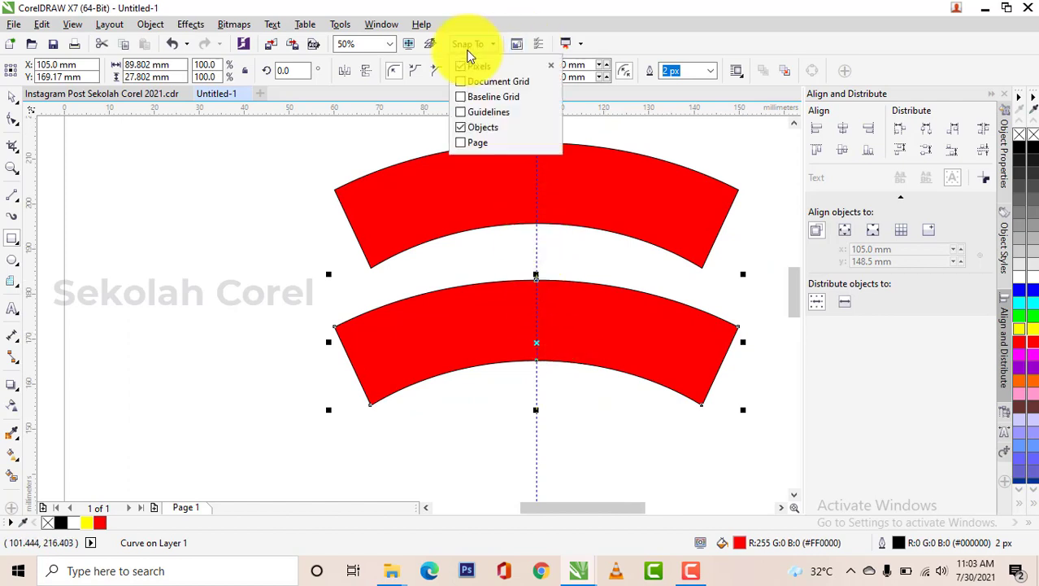
left_click(461, 113)
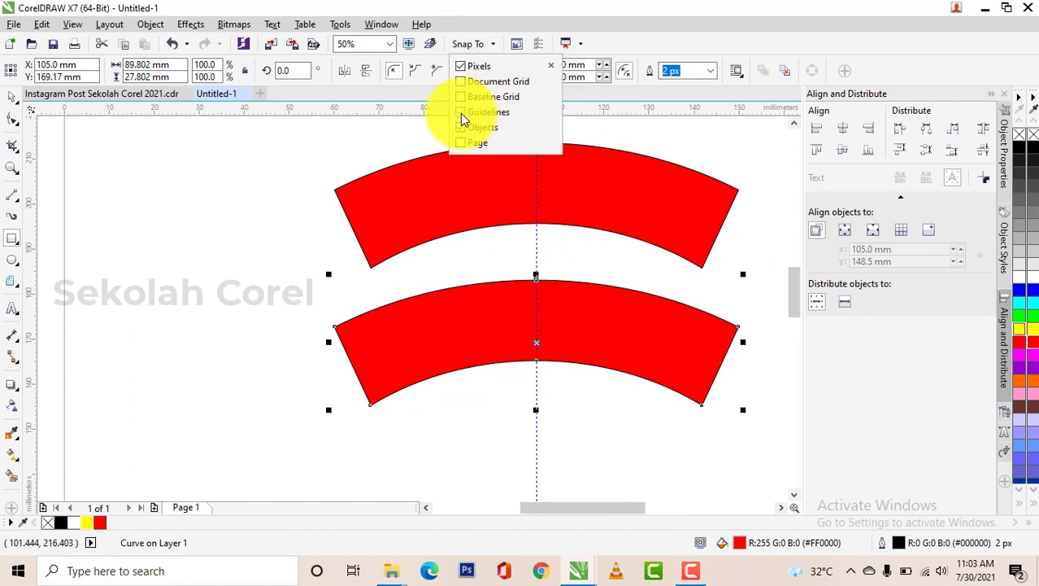
- Draw a rectangle about 41 mm high from the guideline over the lower arc's right half and cut that half away with Back Minus Front
left_click(575, 254)
mouse_move(537, 254)
left_mouse_down()
mouse_move(707, 425)
mouse_move(754, 437)
left_mouse_up()
key("space")
left_click(457, 352, "shift")
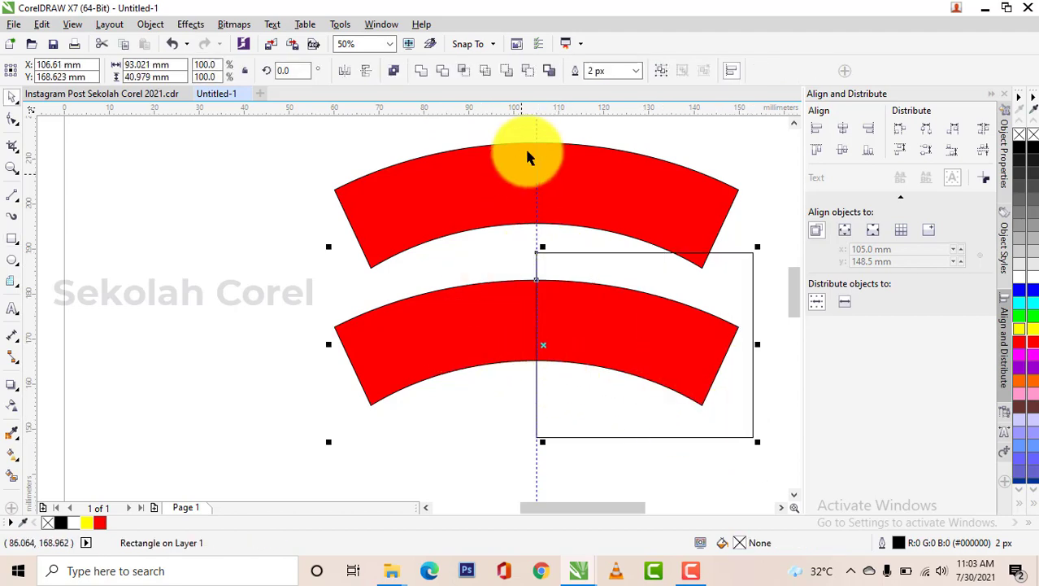
left_click(527, 70)
left_click(261, 348)
left_click(421, 356)
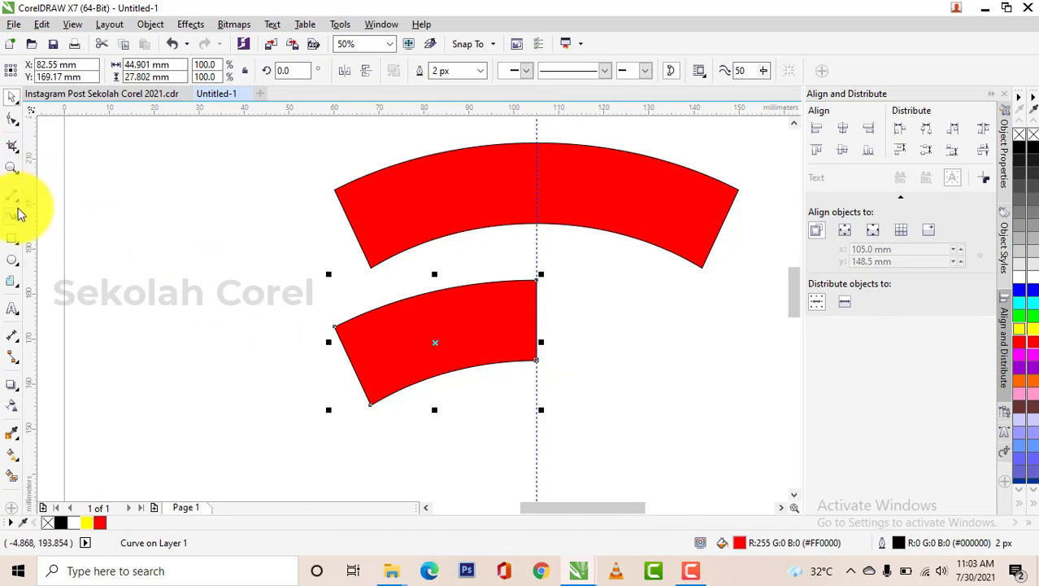
- Add a node midway along the half arc's left end and pull it inward to form a swallowtail notch
left_click(12, 120)
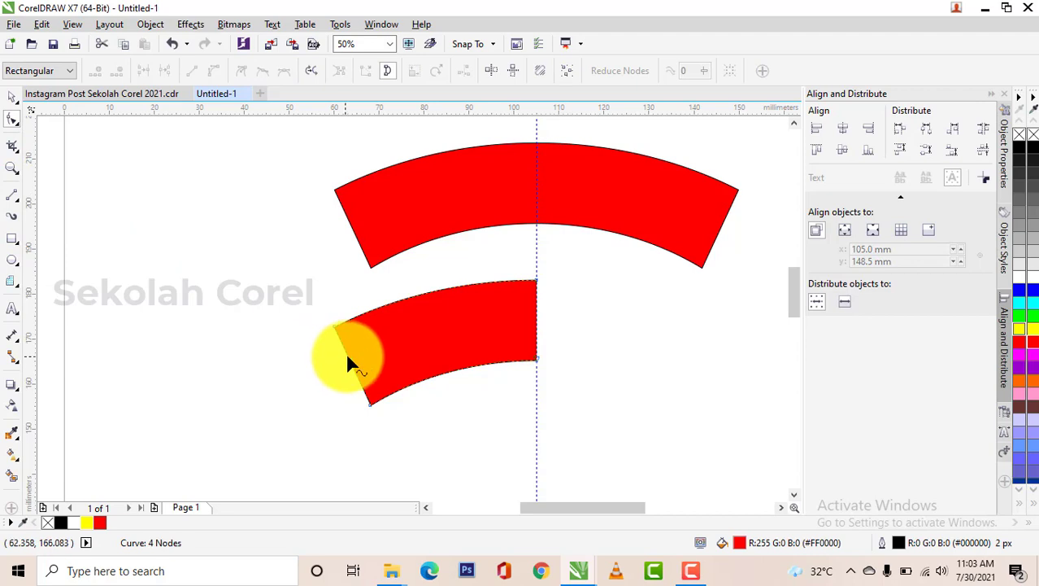
double_click(348, 357)
scroll(348, 357, "up", 2)
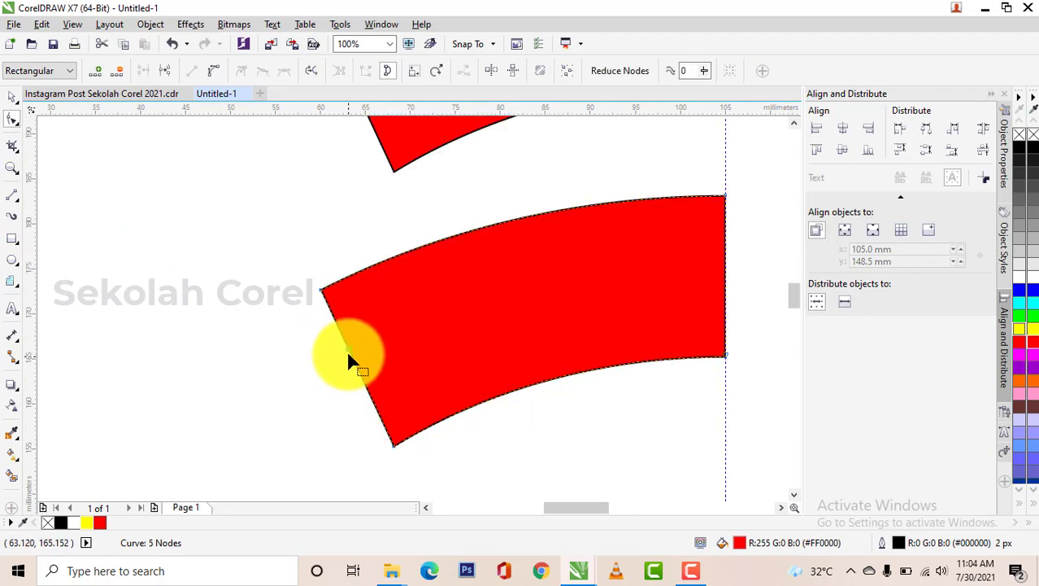
left_click_drag(459, 330, 439, 326)
scroll(345, 329, "down", 2)
key("space")
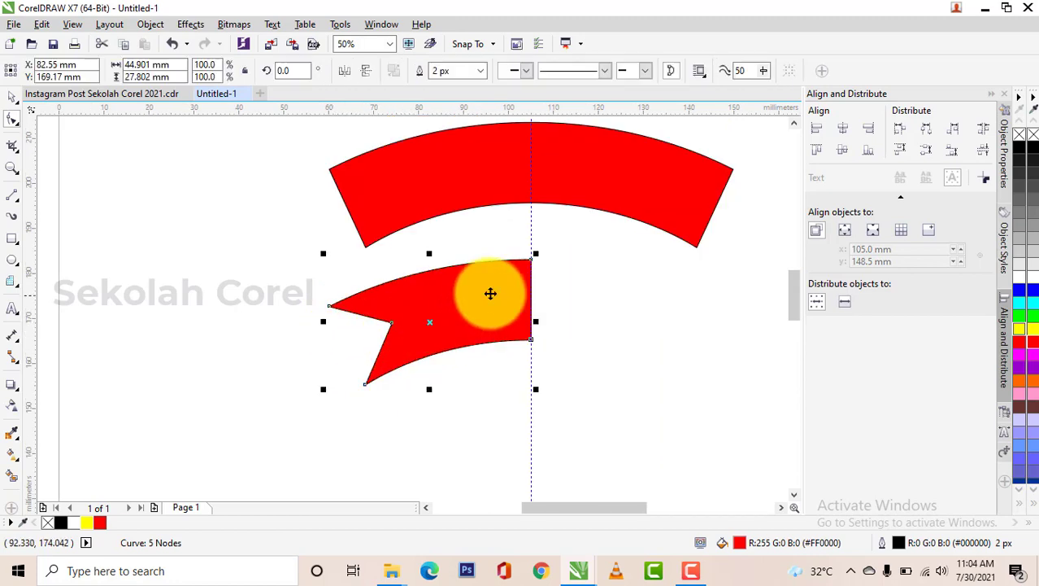
- Move the notched tail to the left end of the upper arc and rotate it by about 12.4 degrees
left_click_drag(490, 293, 350, 200)
left_click(350, 200)
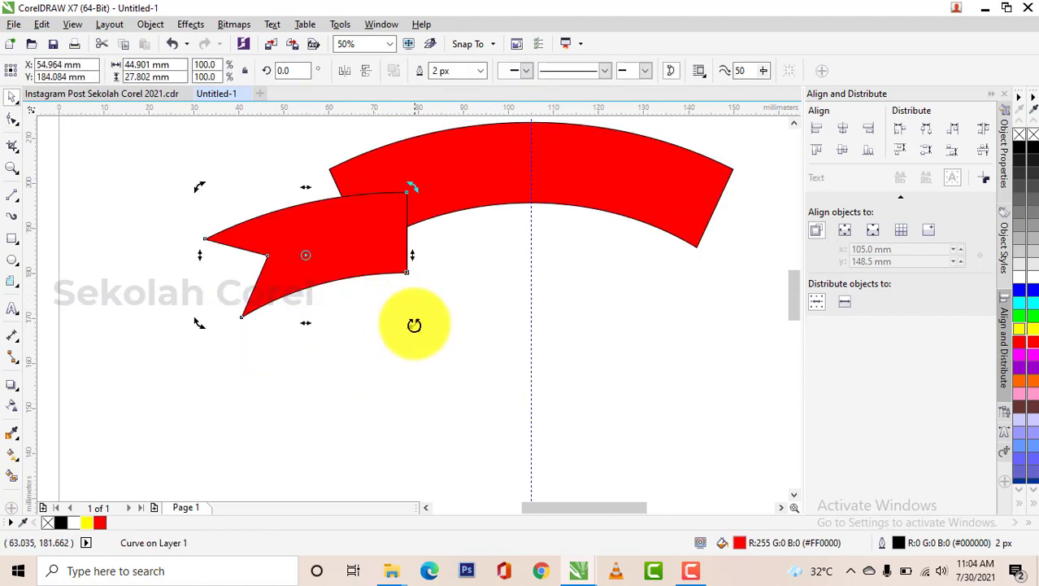
left_click_drag(412, 325, 434, 301)
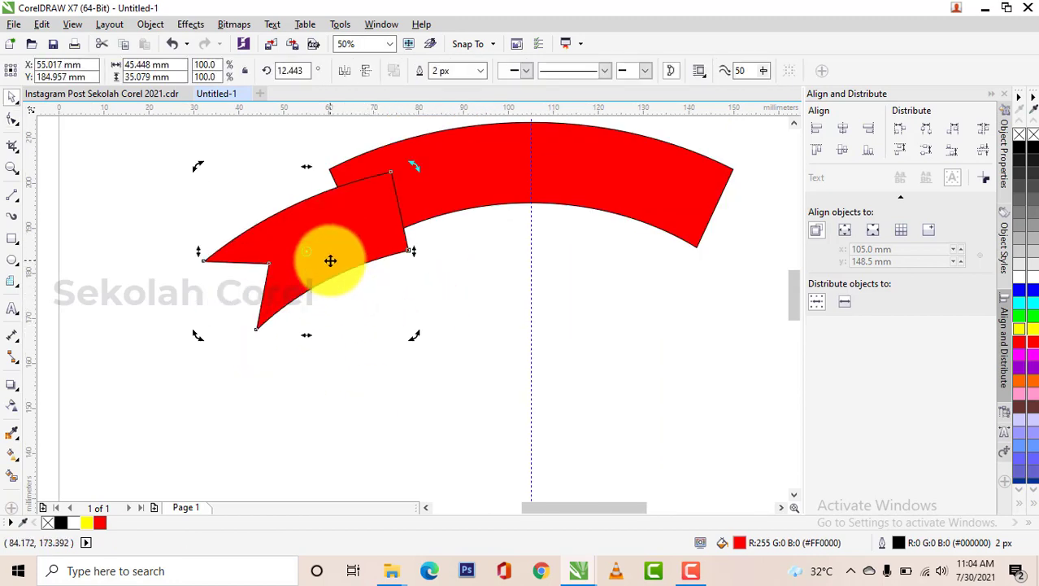
- Shift the notched tail about 8 mm further right and send it behind the main arc
scroll(403, 329, "down", 1)
scroll(397, 244, "up", 1)
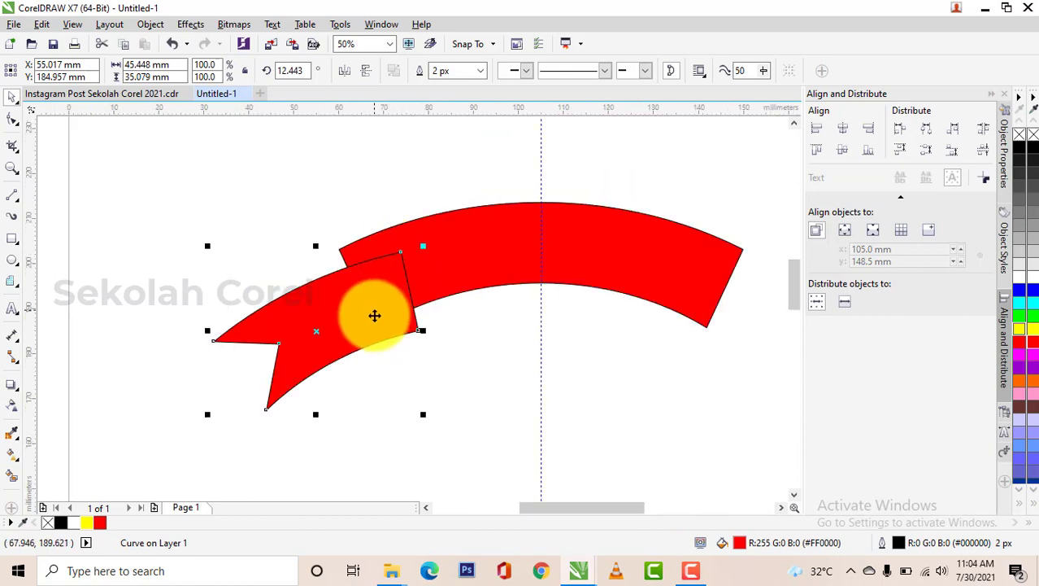
left_click_drag(380, 299, 412, 295)
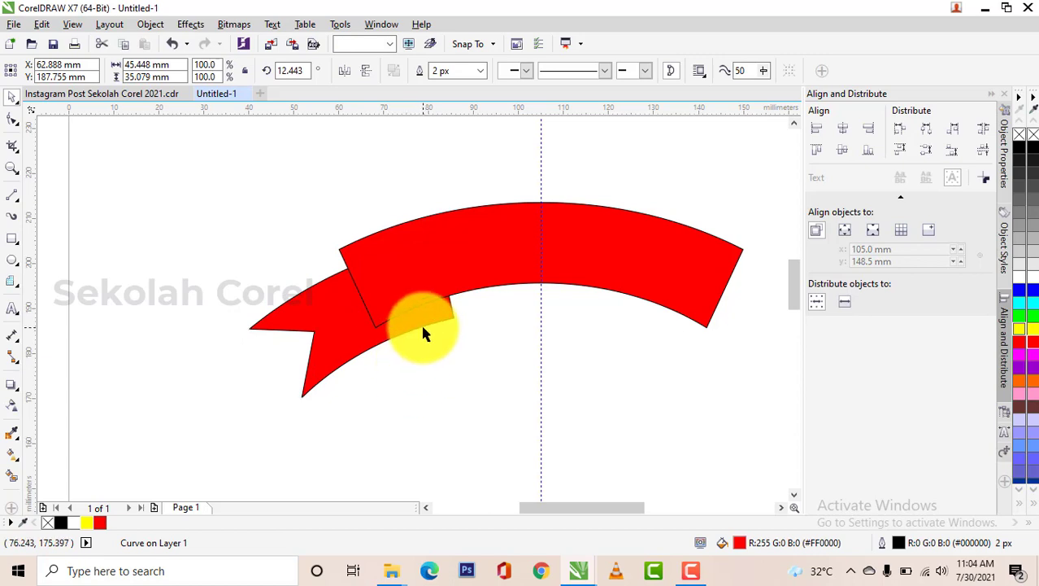
- Rotate the tail further to about 16.2 degrees so it follows the curve of the main arc
scroll(423, 332, "down", 1)
scroll(381, 348, "up", 1)
left_click(345, 339)
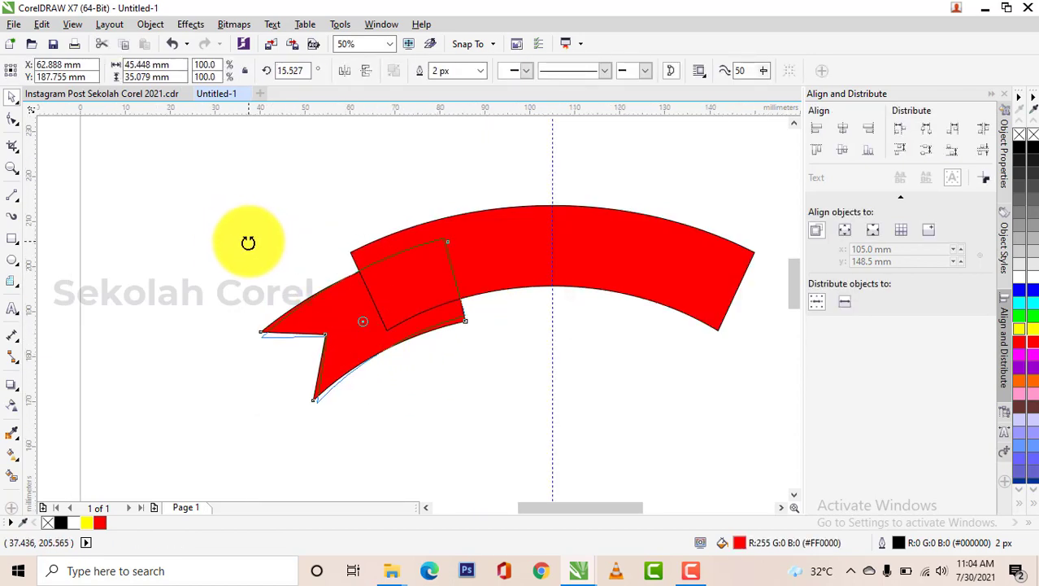
left_click_drag(244, 248, 243, 248)
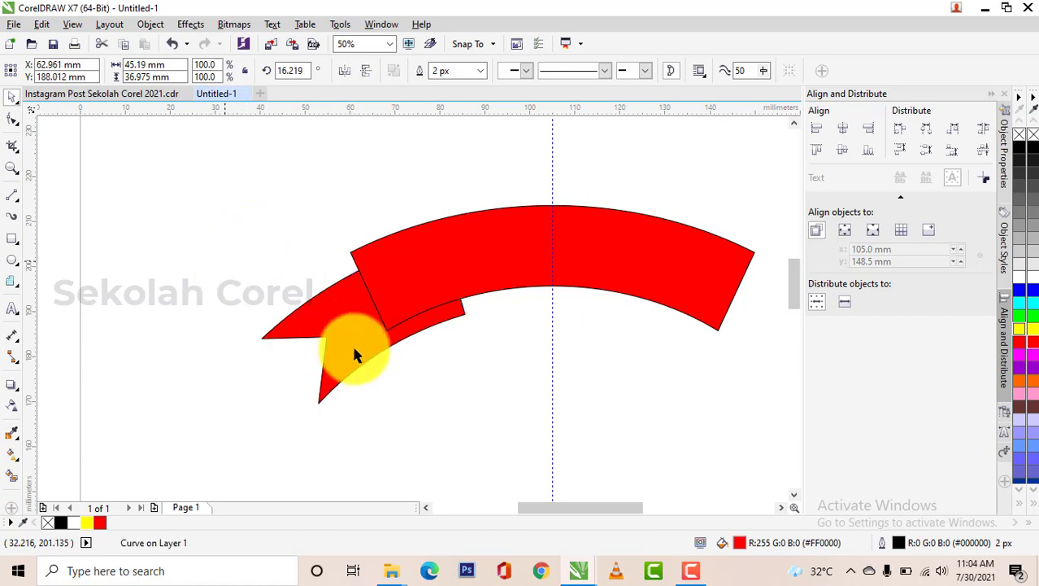
key("Escape")
- Draw a closed four-sided Pen shape through the main arc's lower-left corner and the tail's lower-right corner, about 24.6 by 12.1 mm
scroll(404, 318, "down", 1)
scroll(392, 324, "up", 1)
left_click(374, 333)
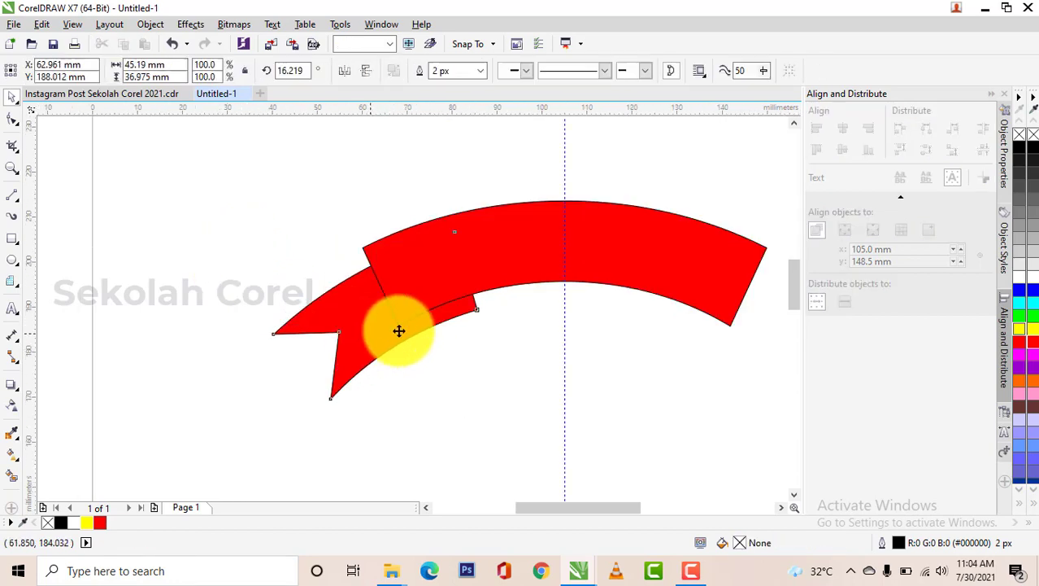
scroll(462, 302, "up", 1)
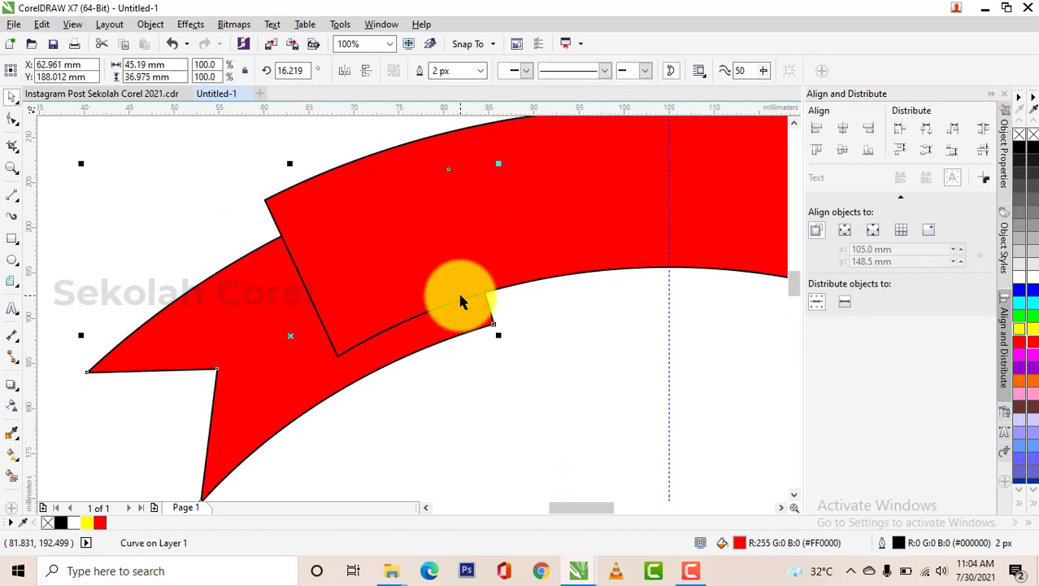
left_click(416, 245)
left_click(337, 355)
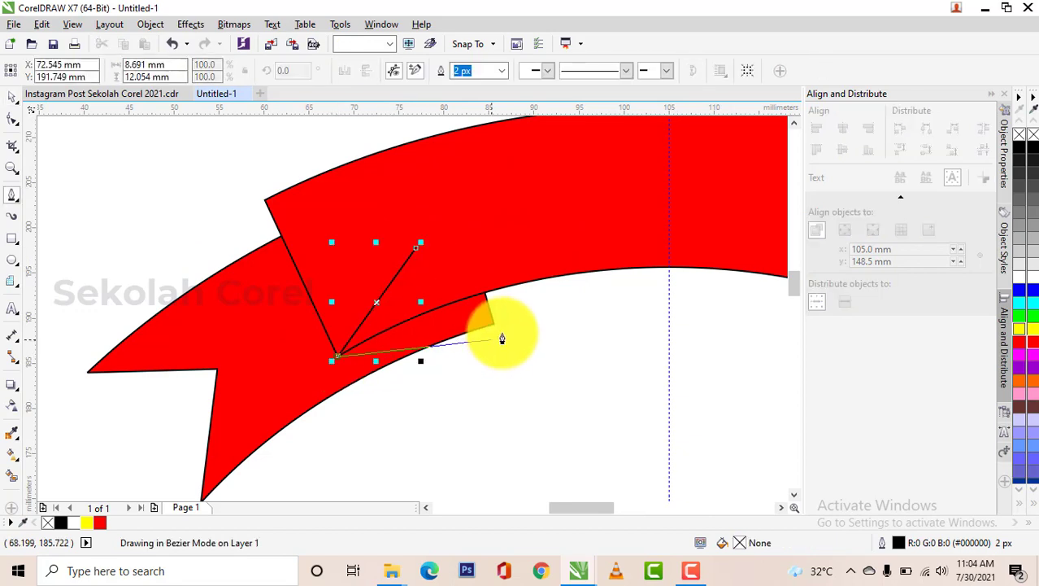
left_click(494, 324)
left_click(559, 301)
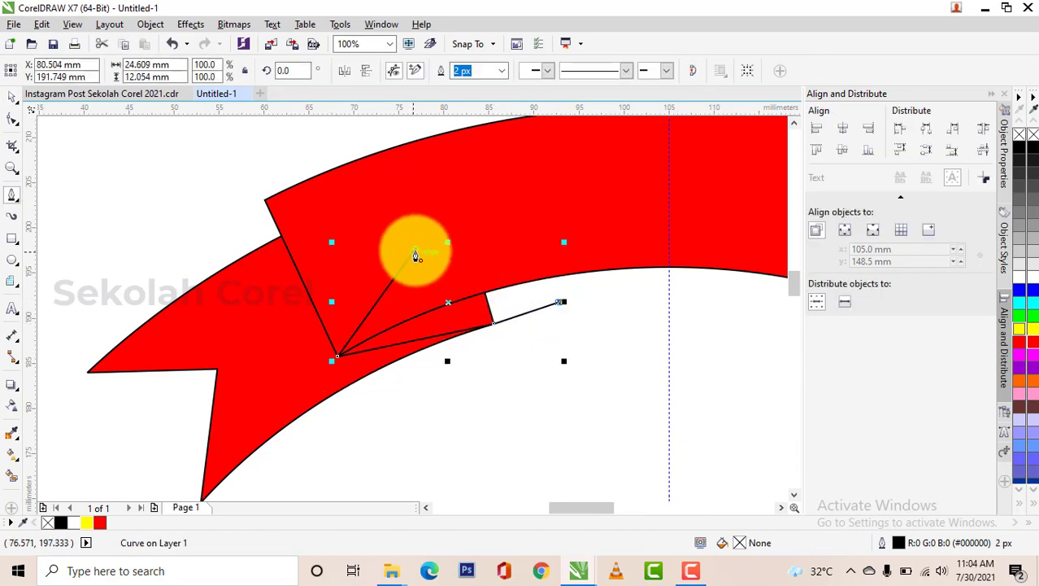
left_click(416, 250)
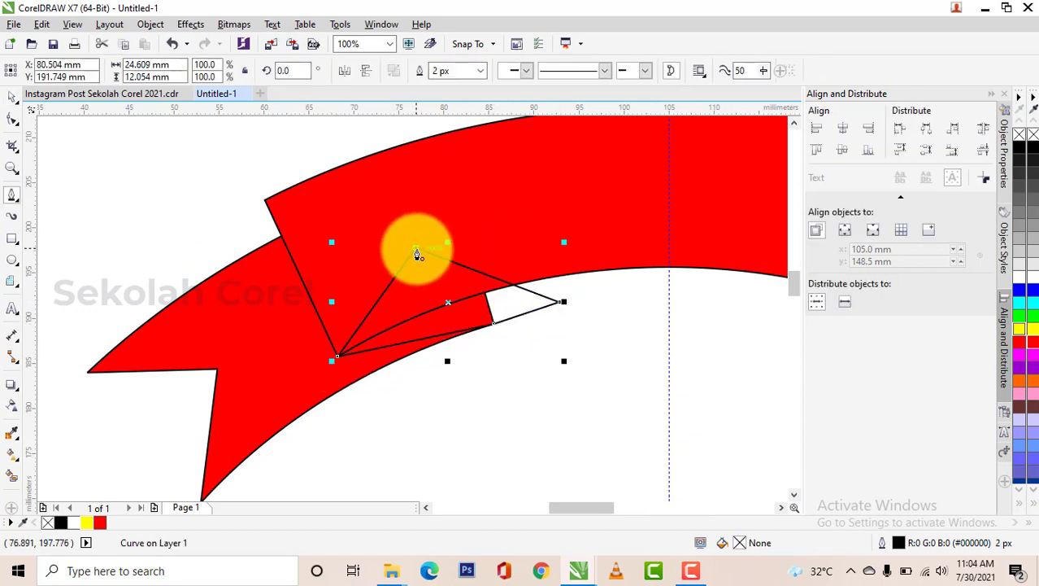
- Use Smart Fill with darker red #E30000 and no outline on the fold area between the arc and the tail
left_click(13, 481)
left_click(167, 72)
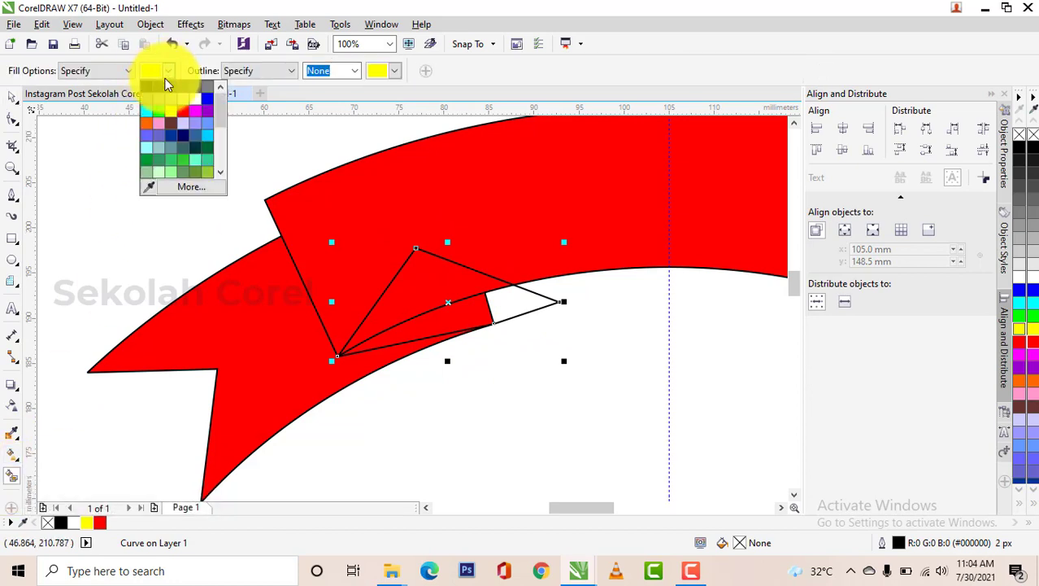
left_click(149, 187)
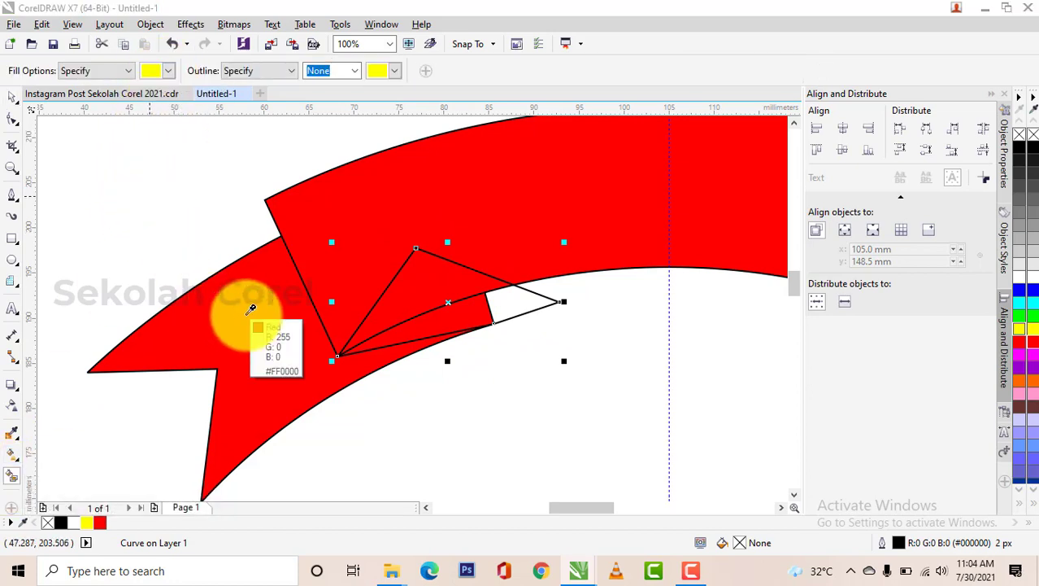
left_click(251, 309)
left_click(168, 71)
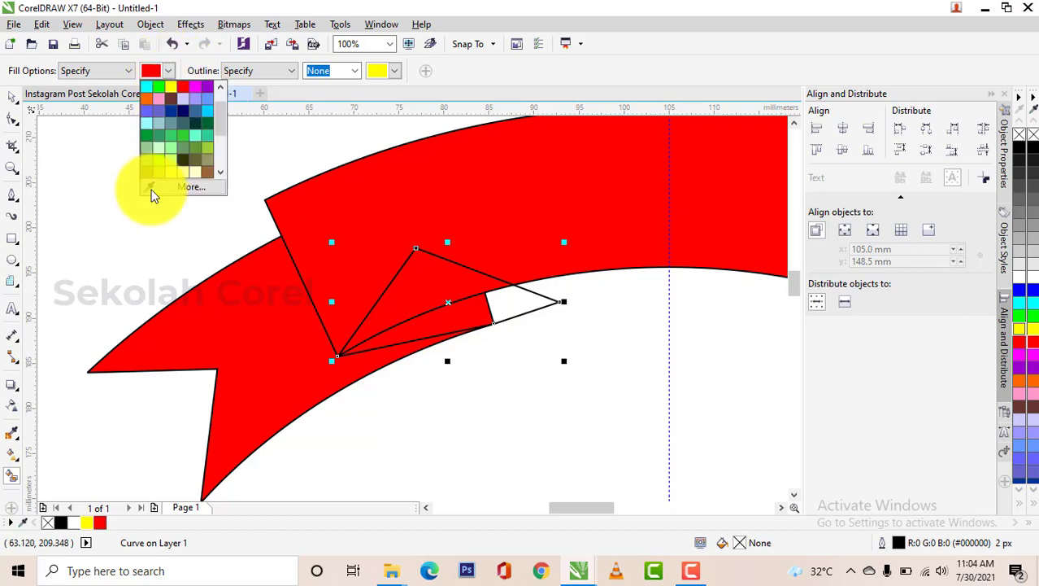
left_click(178, 191)
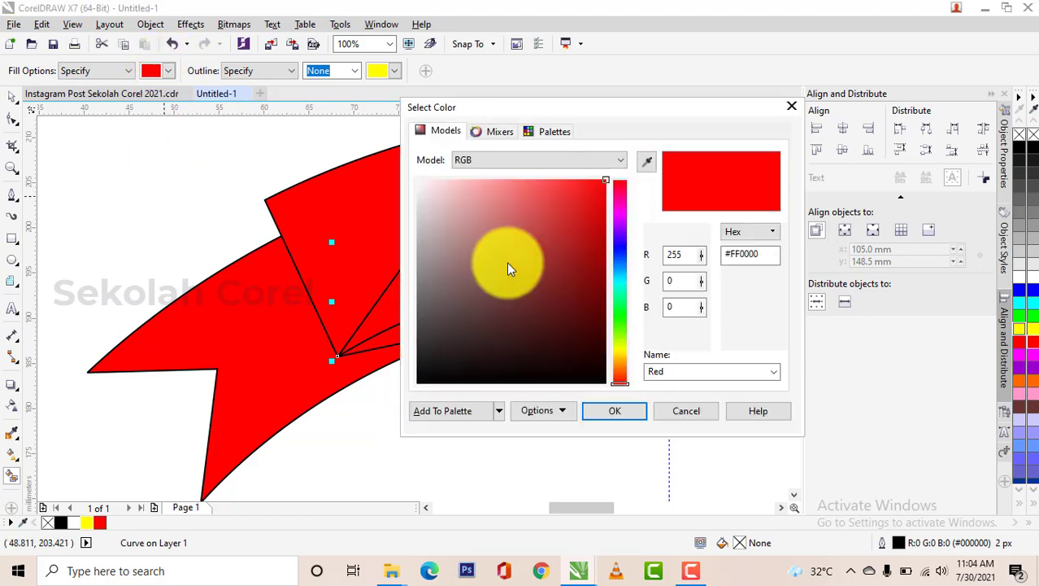
left_click(600, 196)
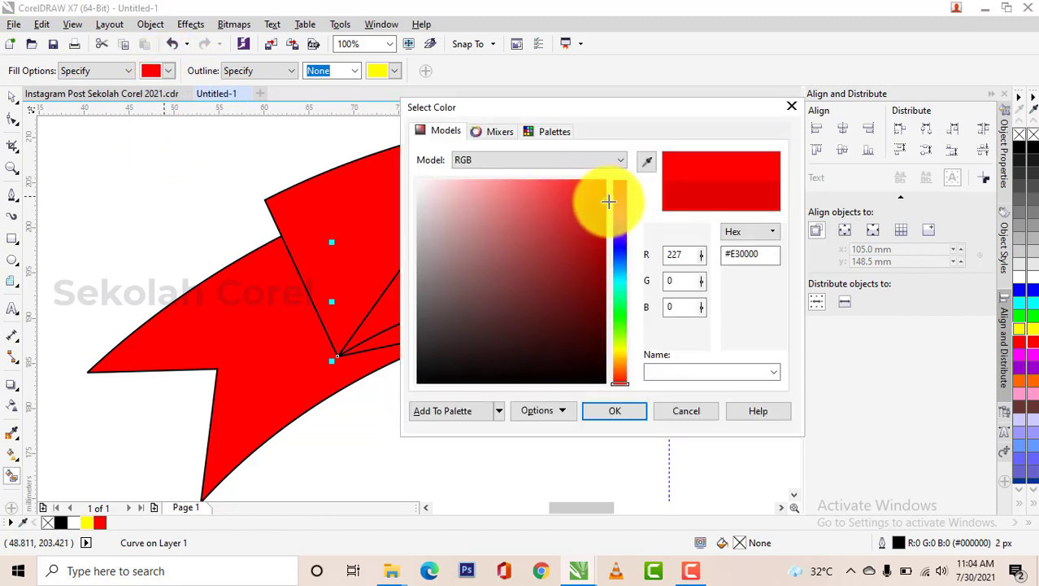
left_click(614, 412)
left_click(461, 313)
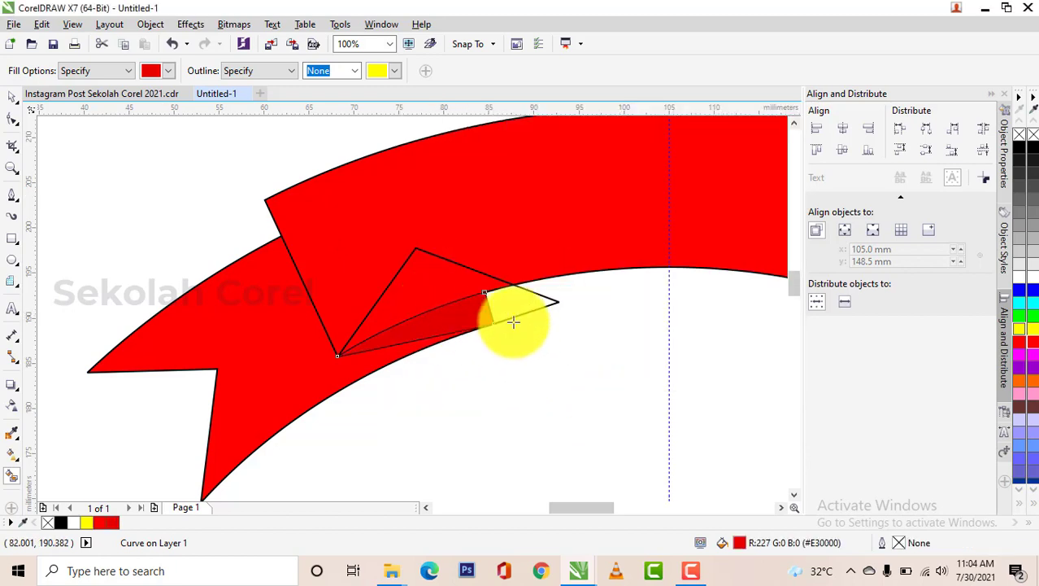
- Delete the four-sided helper shape and remove the outlines from the remaining ribbon pieces
key("Delete")
scroll(417, 318, "down", 1)
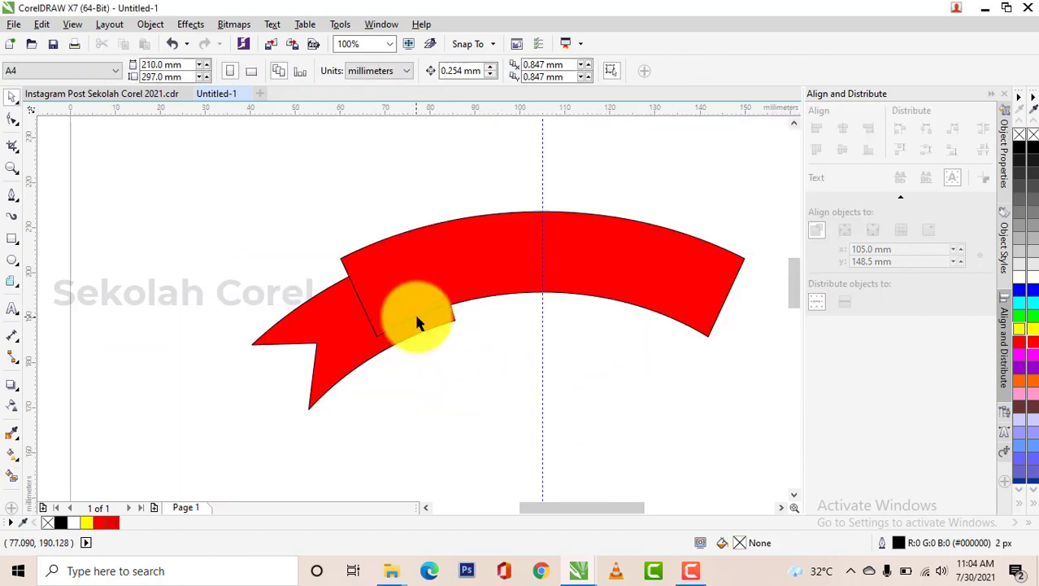
scroll(402, 271, "down", 1)
left_click_drag(264, 209, 656, 424)
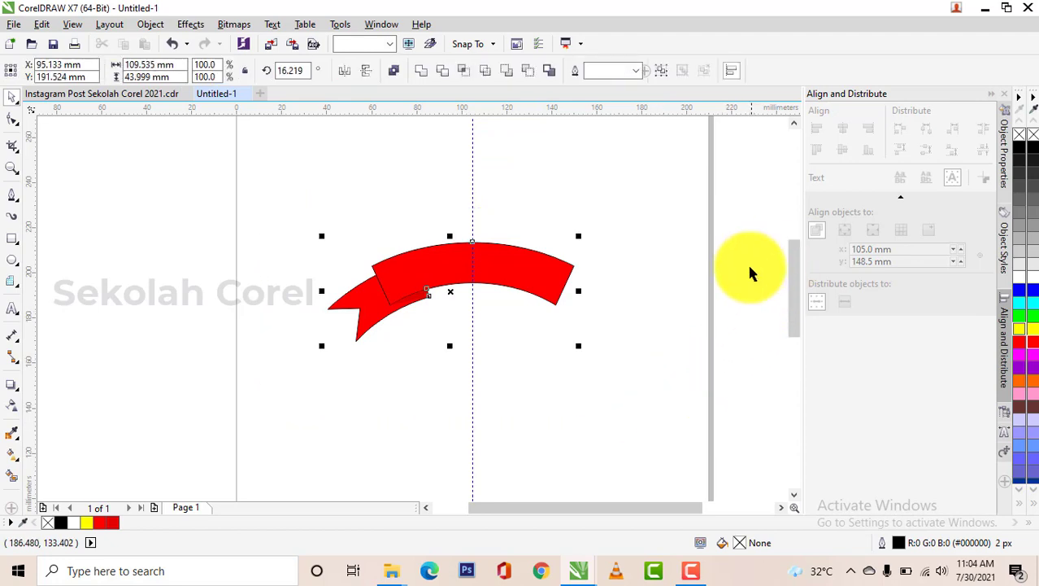
left_click(605, 190)
scroll(403, 297, "up", 1)
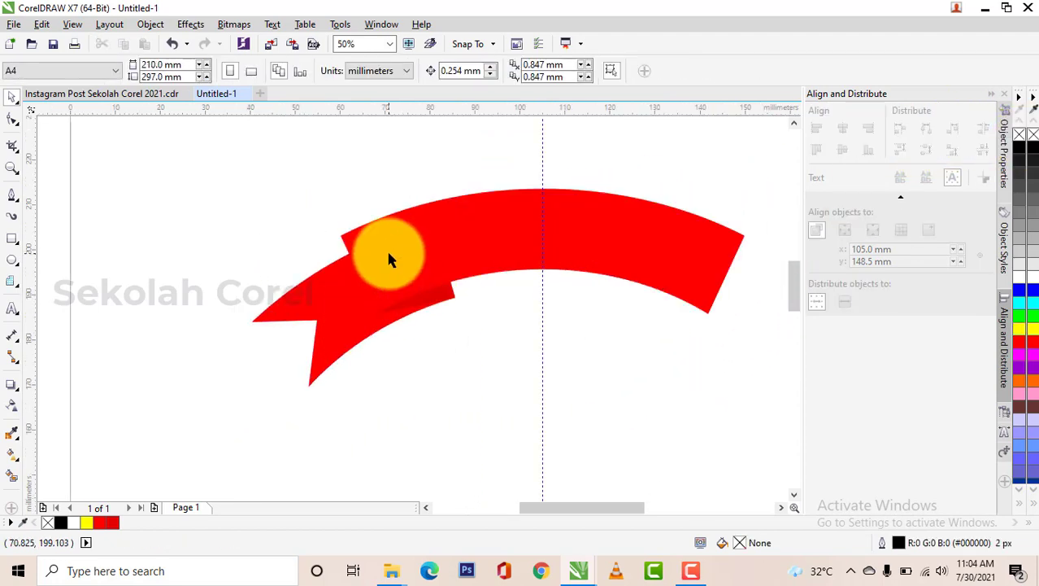
- Convert the dark red fold's edges to curves and bend its lower edge slightly upward with the Shape tool
left_click(427, 301)
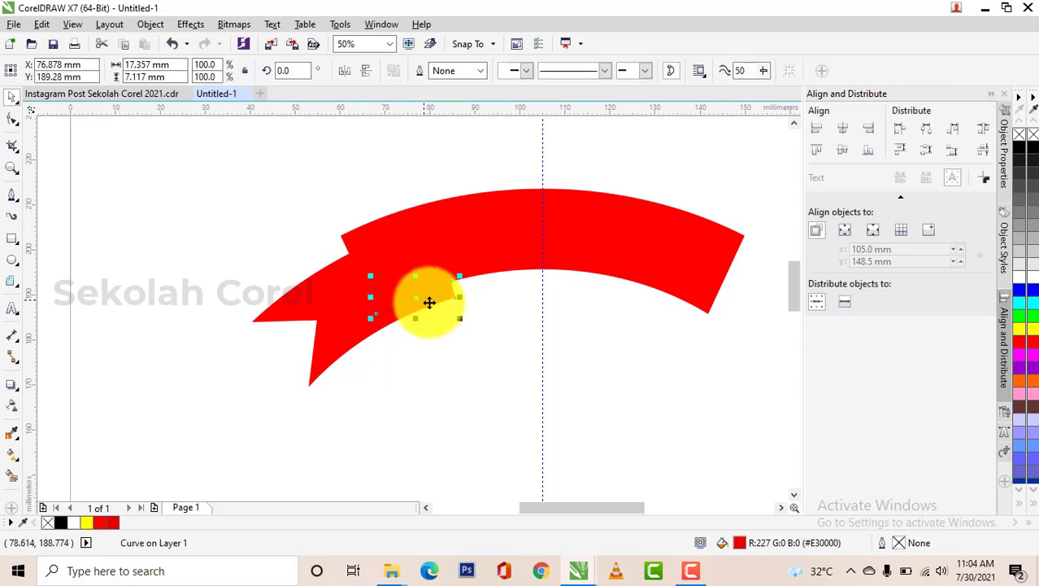
key("F10")
scroll(419, 269, "up", 2)
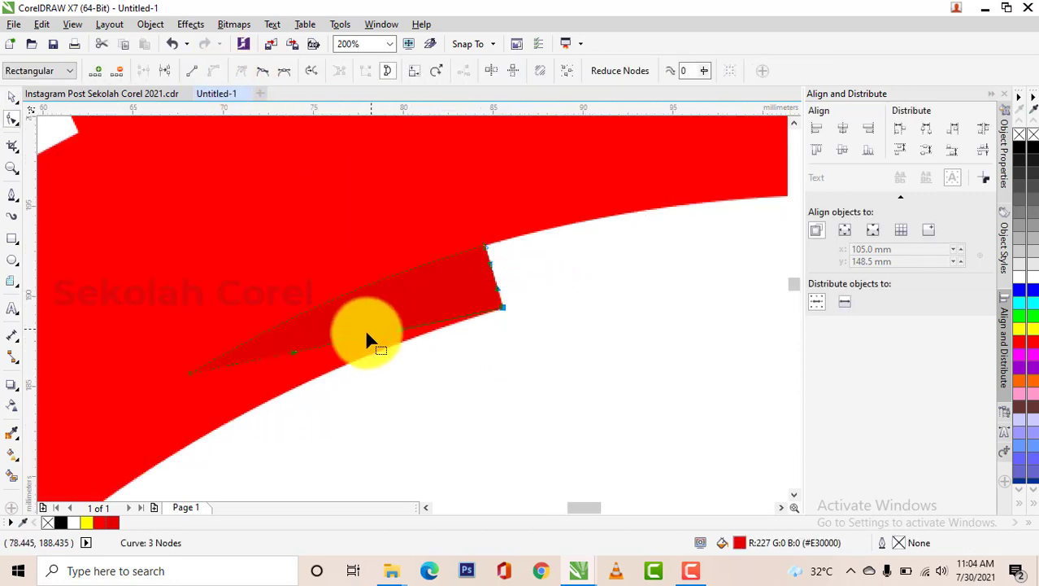
left_click_drag(358, 334, 358, 327)
scroll(586, 306, "down", 2)
key("space")
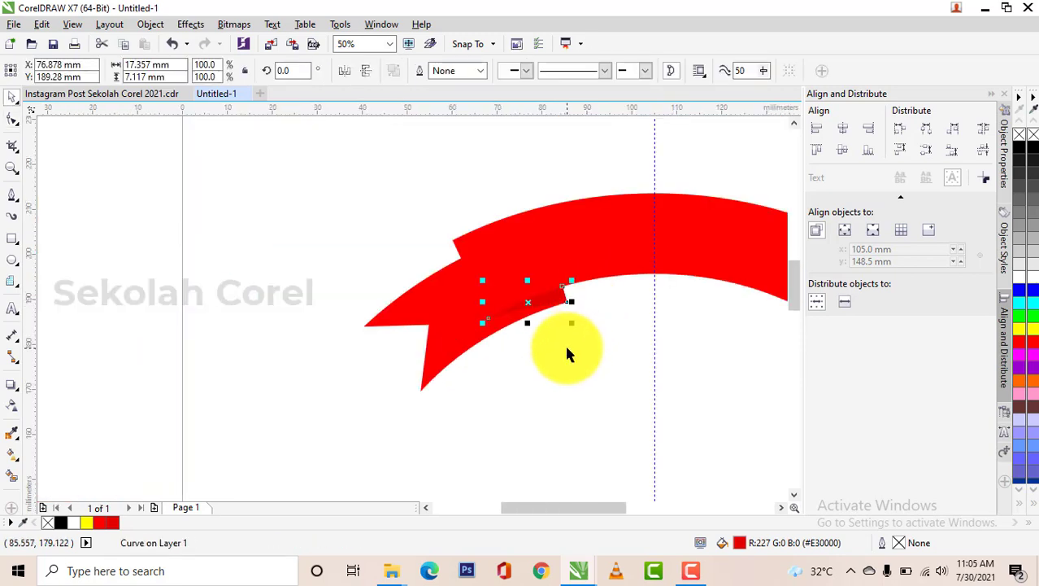
- Try a black hairline outline on the main arc
left_click(567, 348)
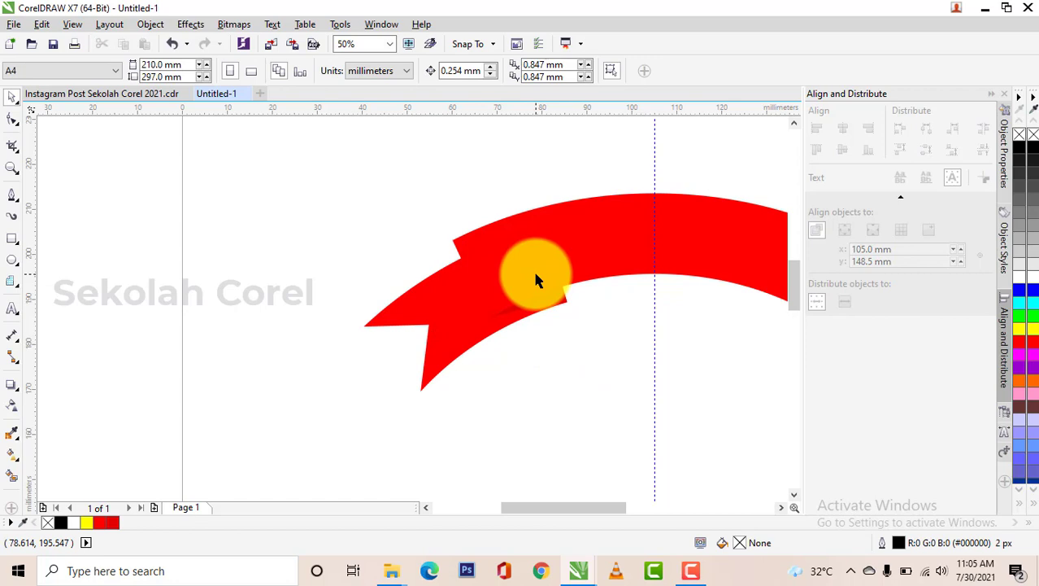
scroll(432, 292, "down", 1)
scroll(483, 271, "up", 1)
left_click(483, 269)
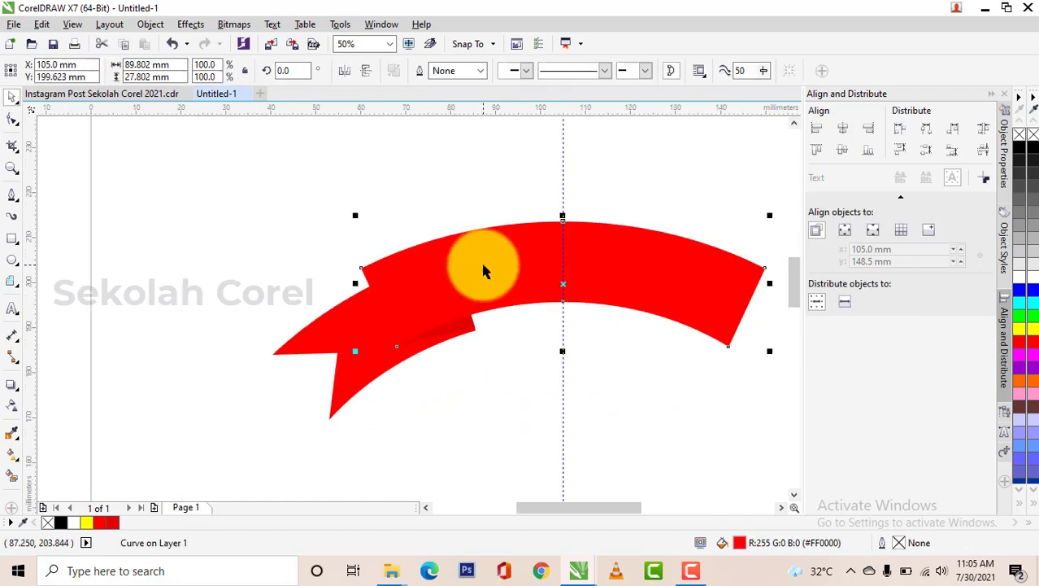
right_click(1028, 146)
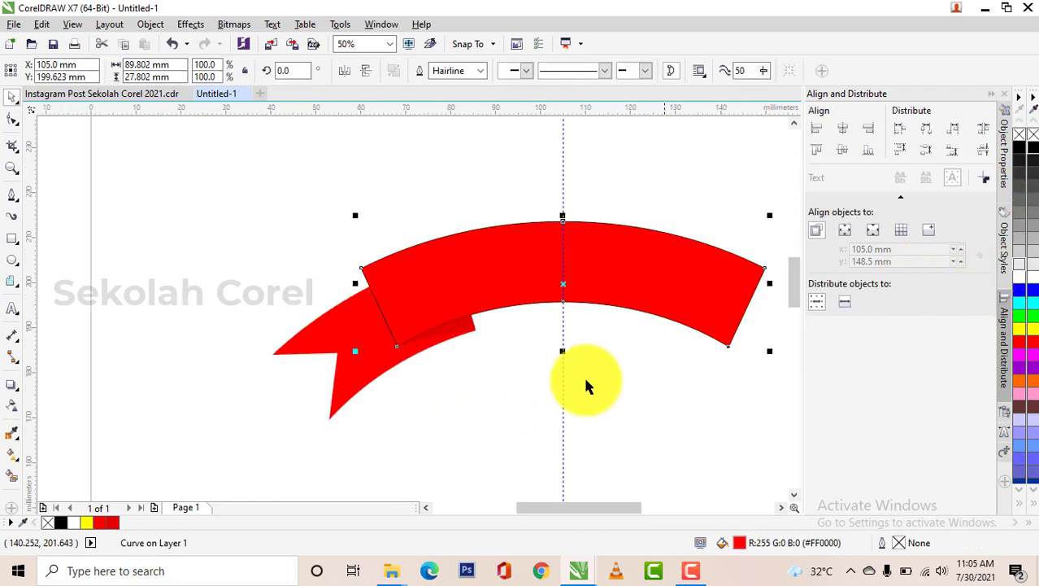
left_click(482, 399)
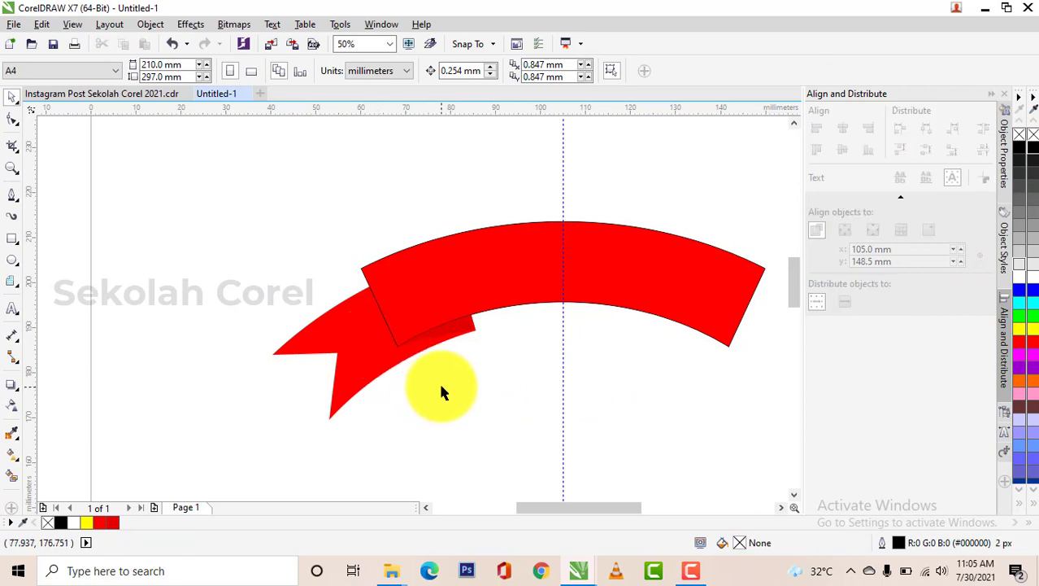
left_click(464, 333)
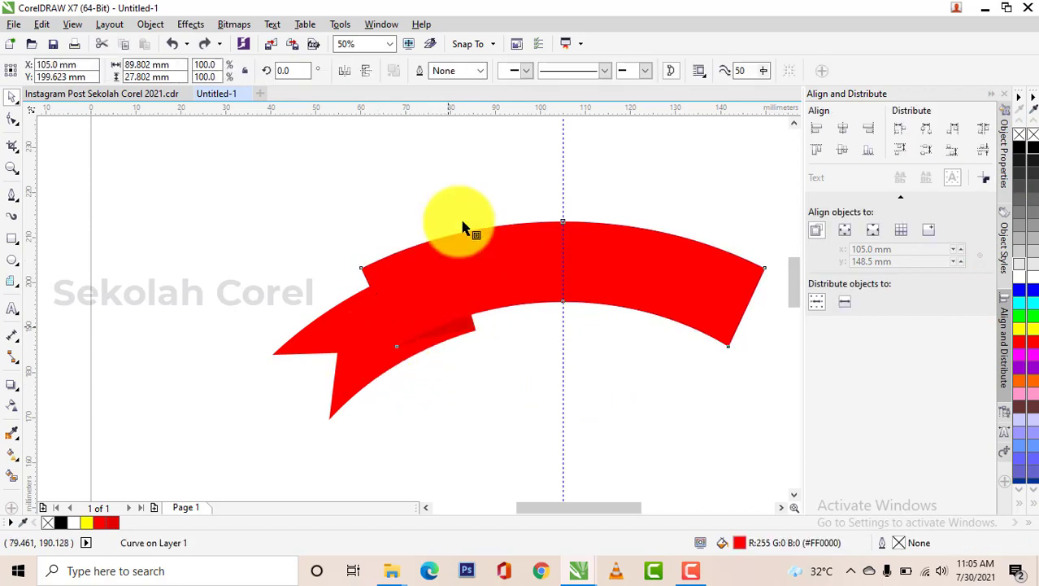
- Add a one-step outside contour to the main red arc with the Contour tool
key("space")
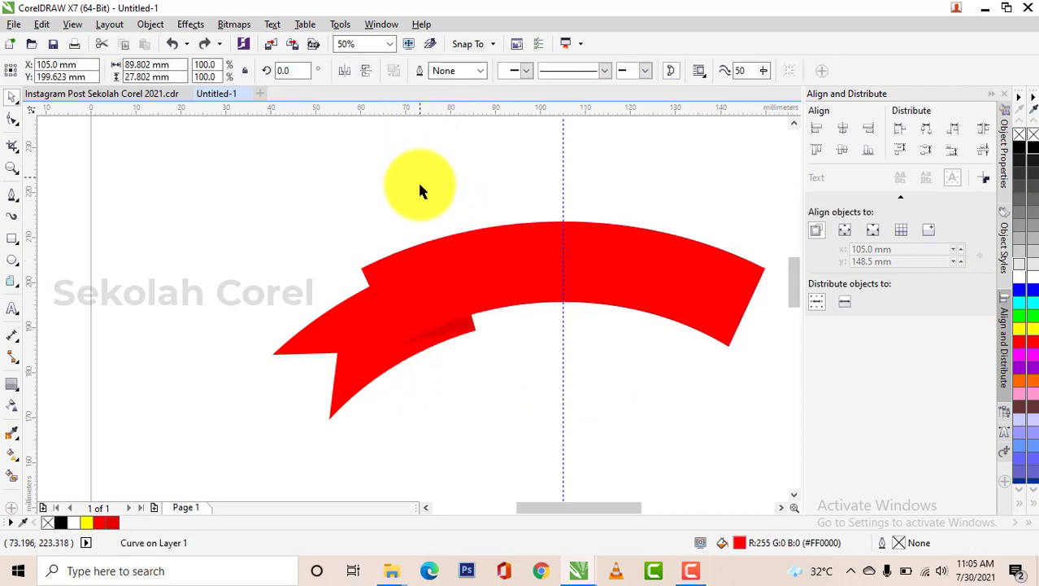
left_click(420, 189)
left_click(451, 275)
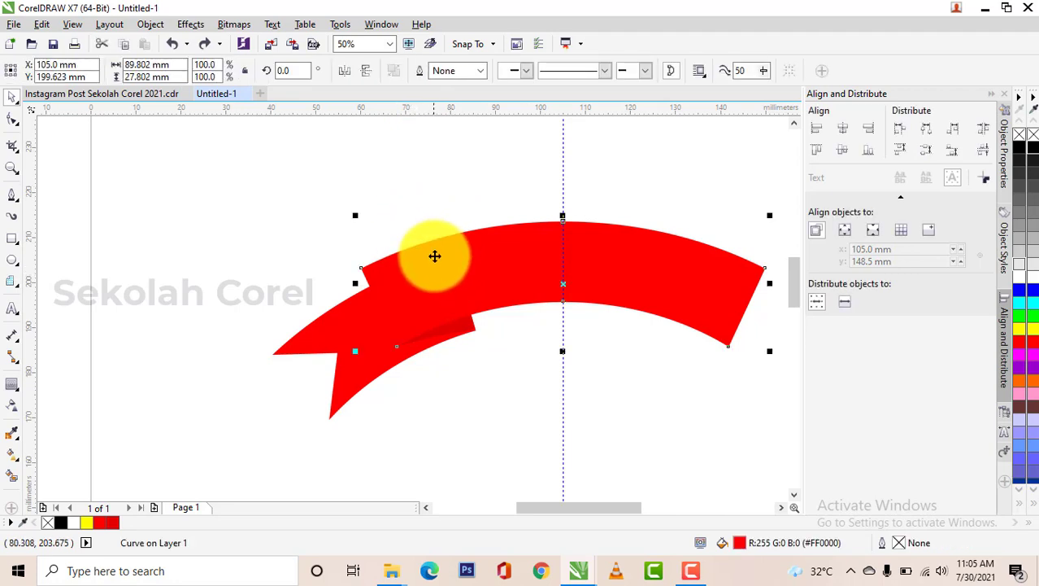
key("space")
left_click(374, 72)
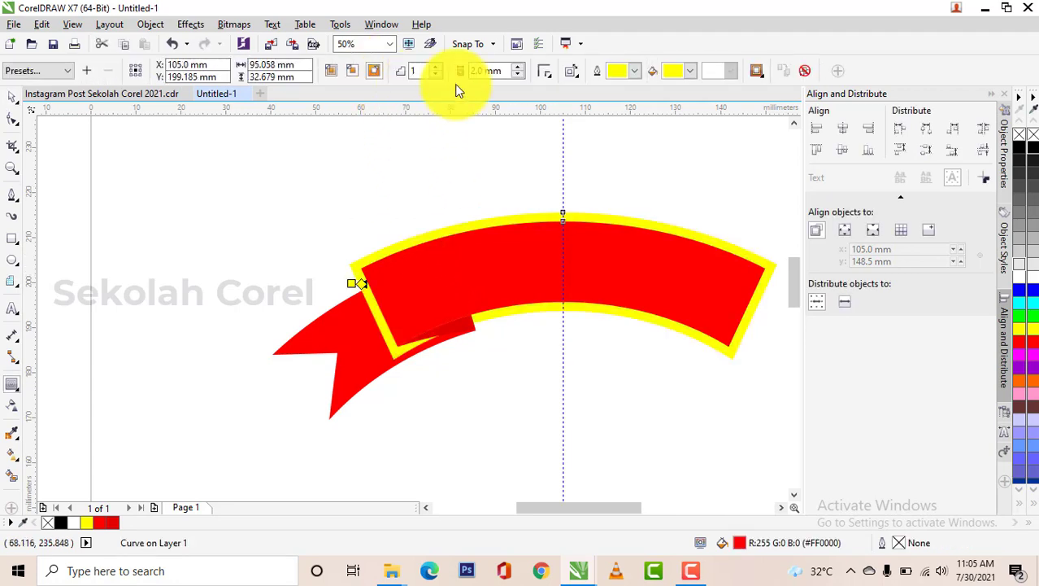
- Set the contour's offset to 1.0 mm and its corner style to round corners
left_click(515, 75)
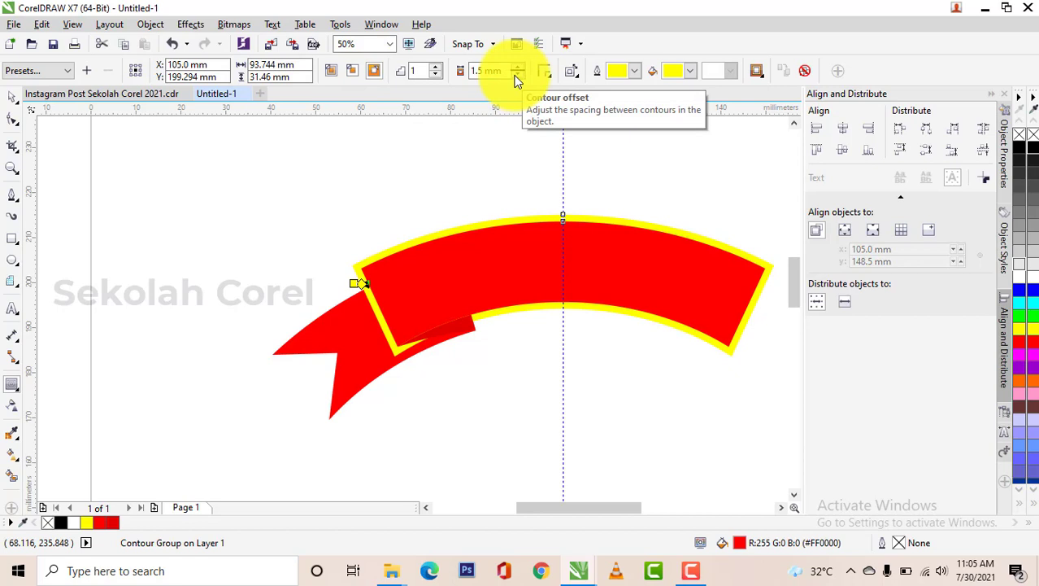
left_click(516, 75)
left_click(515, 75)
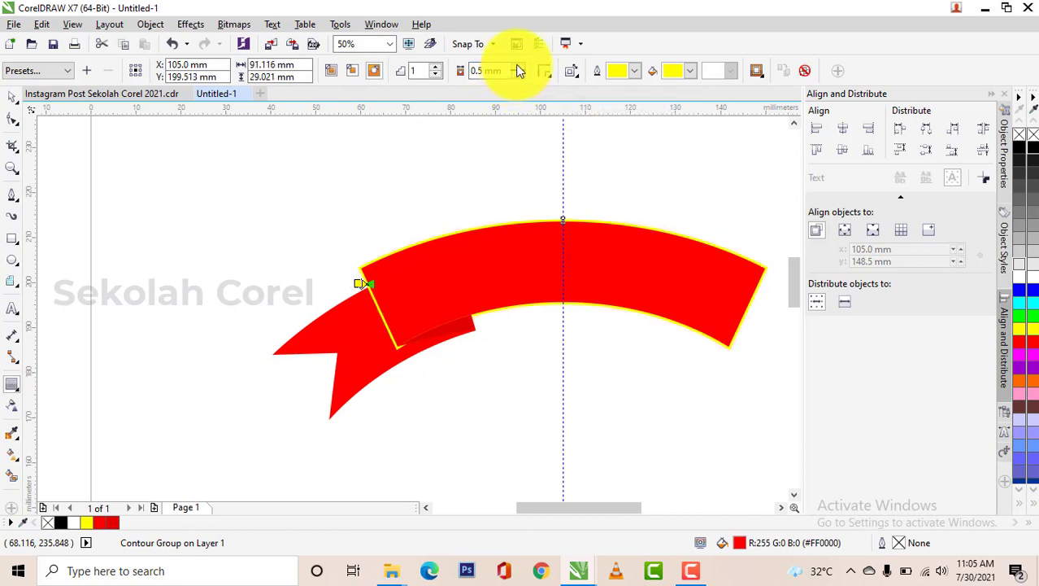
left_click(518, 67)
left_click(547, 73)
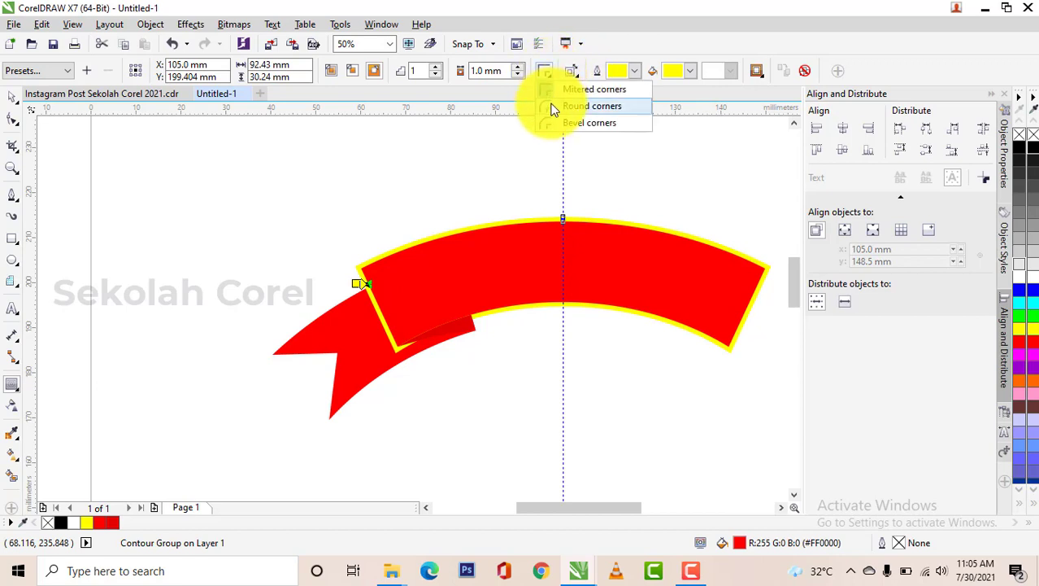
- Try a white fill colour on the main arc's contour
left_click(691, 72)
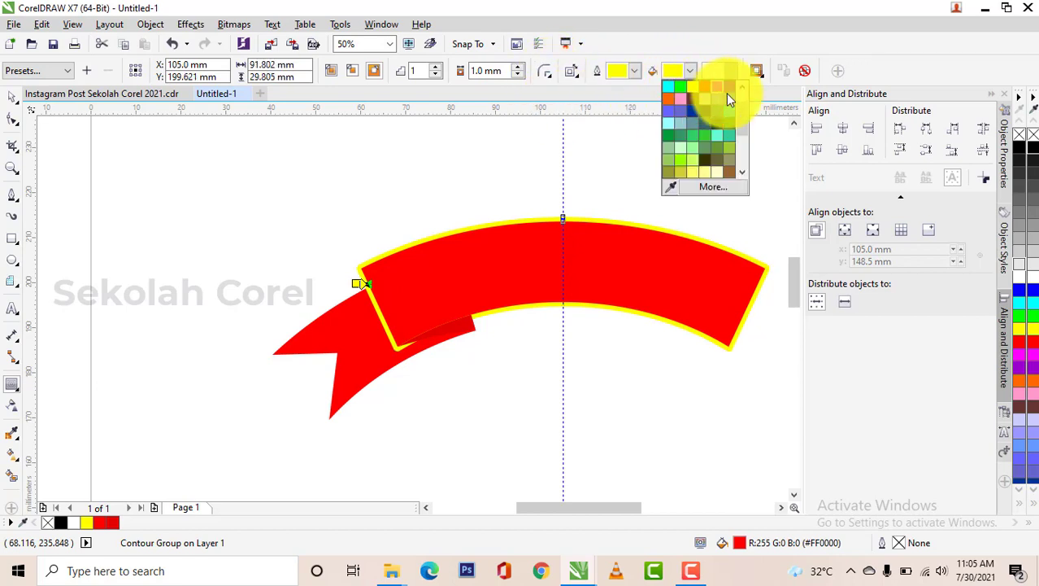
left_click(701, 107)
key("space")
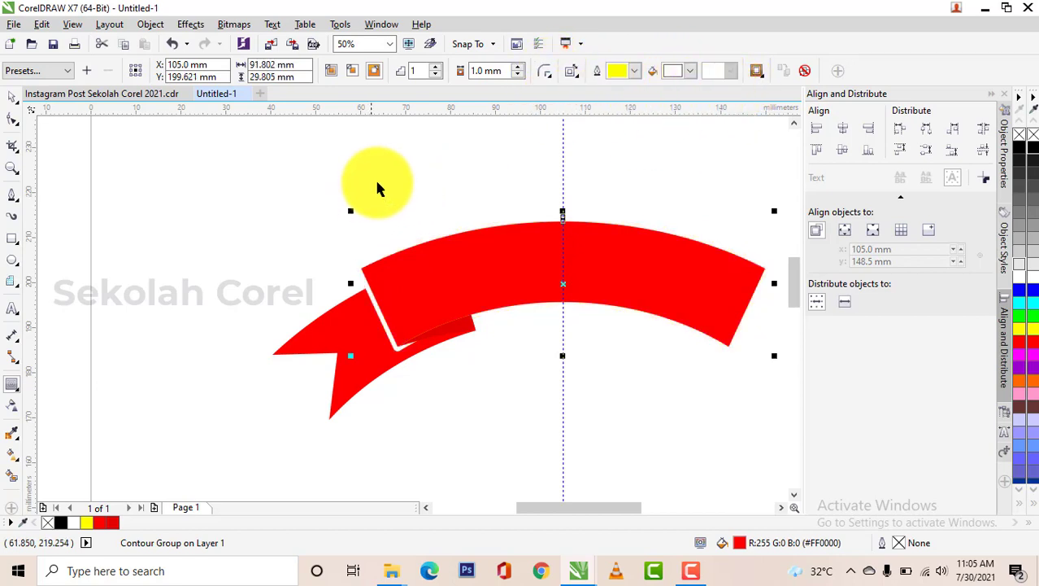
left_click(377, 184)
scroll(448, 256, "down", 1)
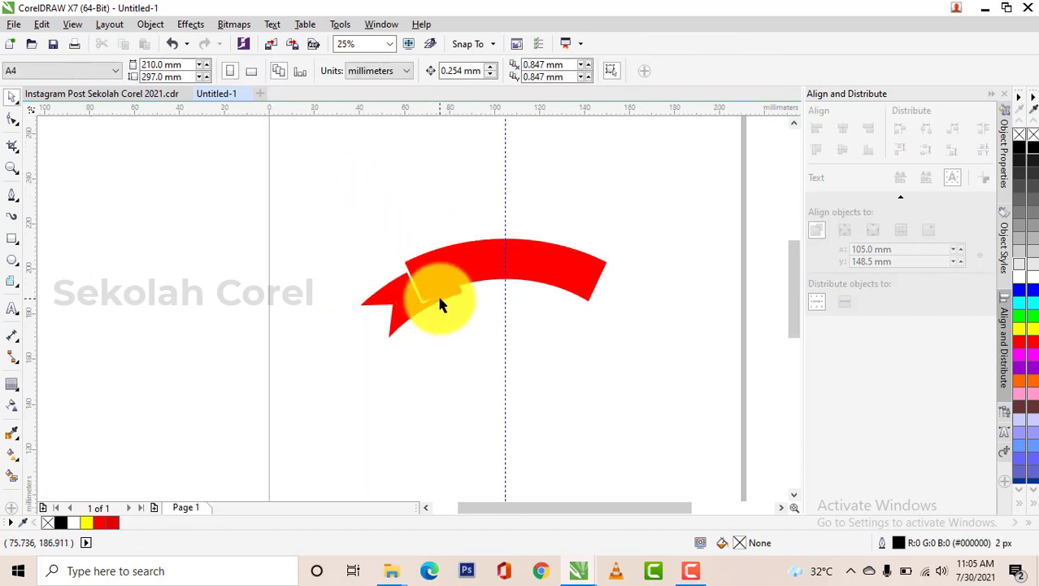
scroll(440, 304, "up", 1)
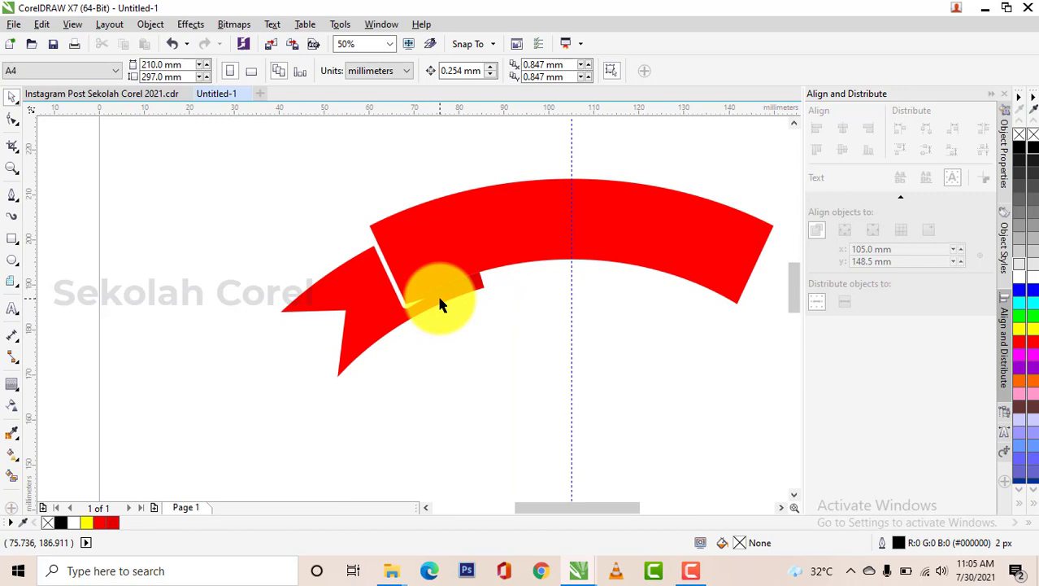
left_click(394, 291)
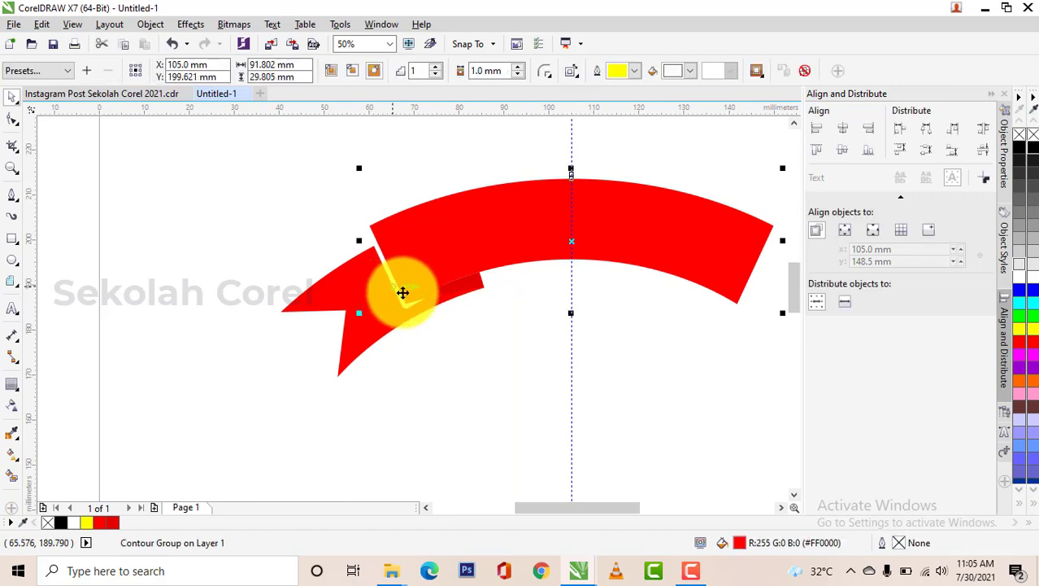
left_click(450, 343)
- Break the yellow contour apart from the main red arc
left_click(431, 198)
scroll(435, 197, "up", 1)
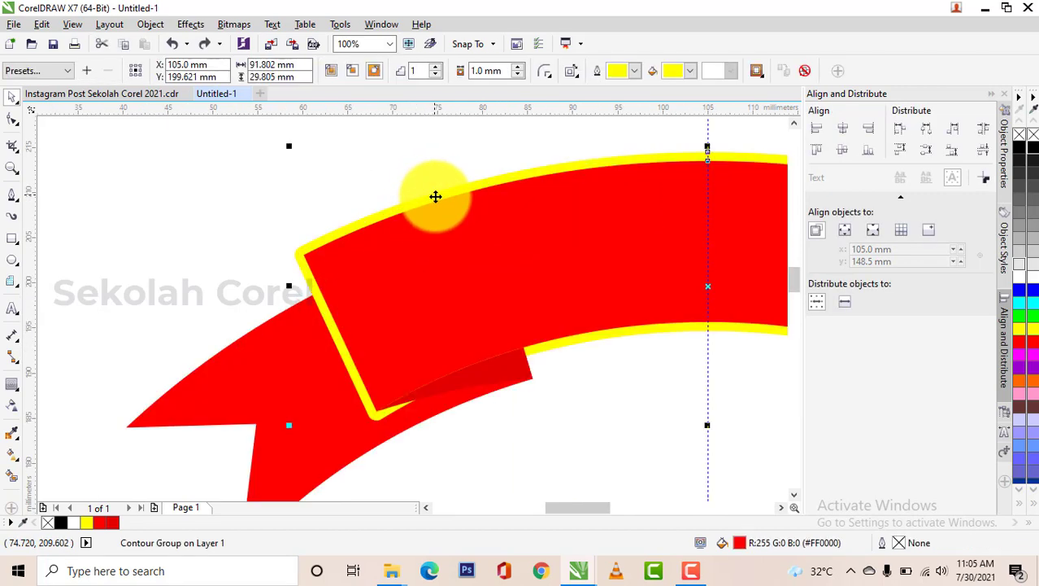
key("ctrl+k")
left_click(417, 148)
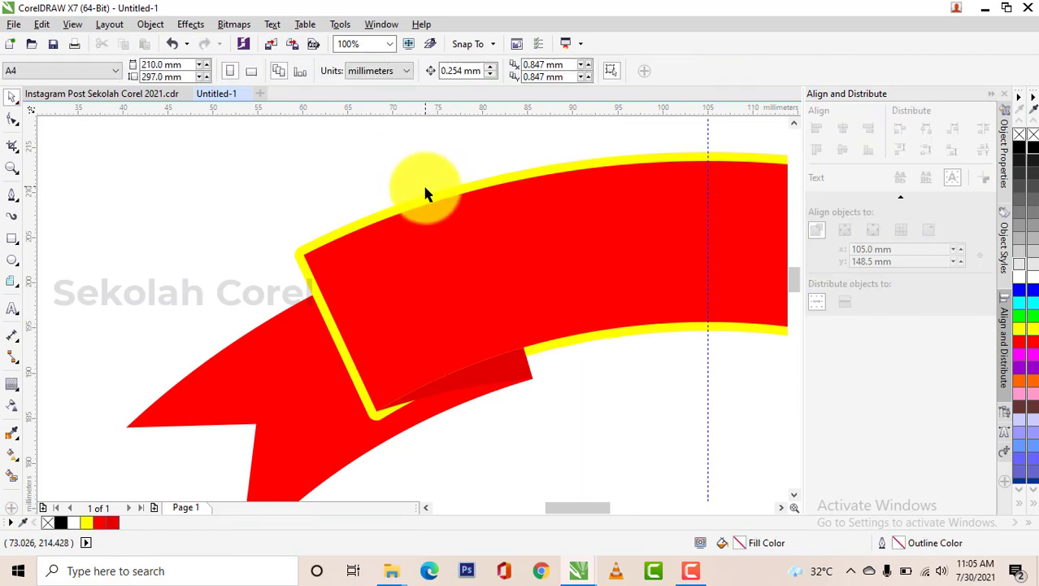
- Try bringing the yellow contour shape to the front and selecting it together with the tail
left_click(426, 197)
key("shift+Page_Up")
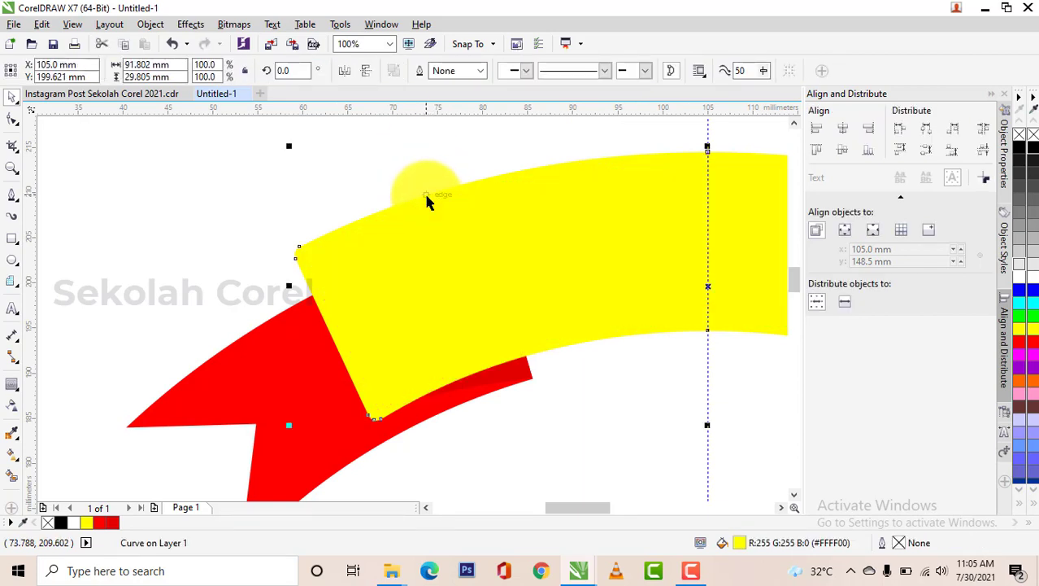
left_click(312, 359, "shift")
scroll(357, 297, "down", 1)
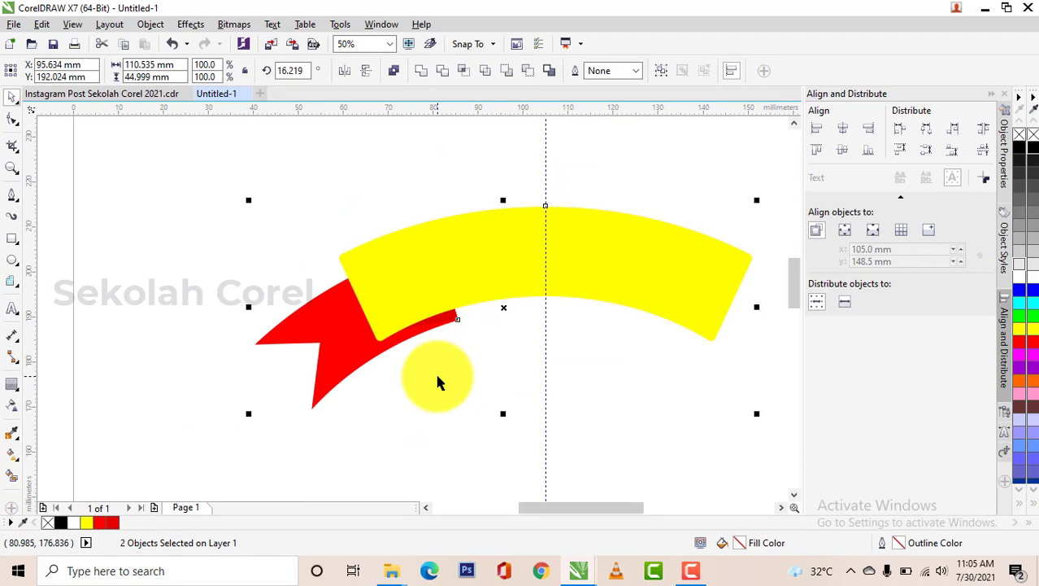
left_click(436, 369)
key("ctrl+z")
left_click(435, 363)
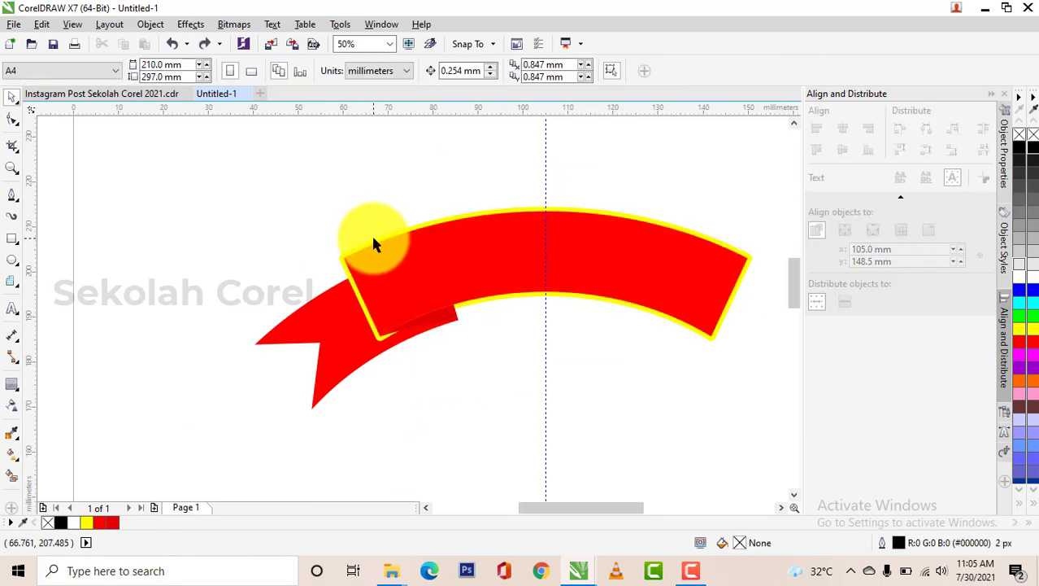
- Try subtracting the main red arc from the tail with Back Minus Front
left_click(370, 244)
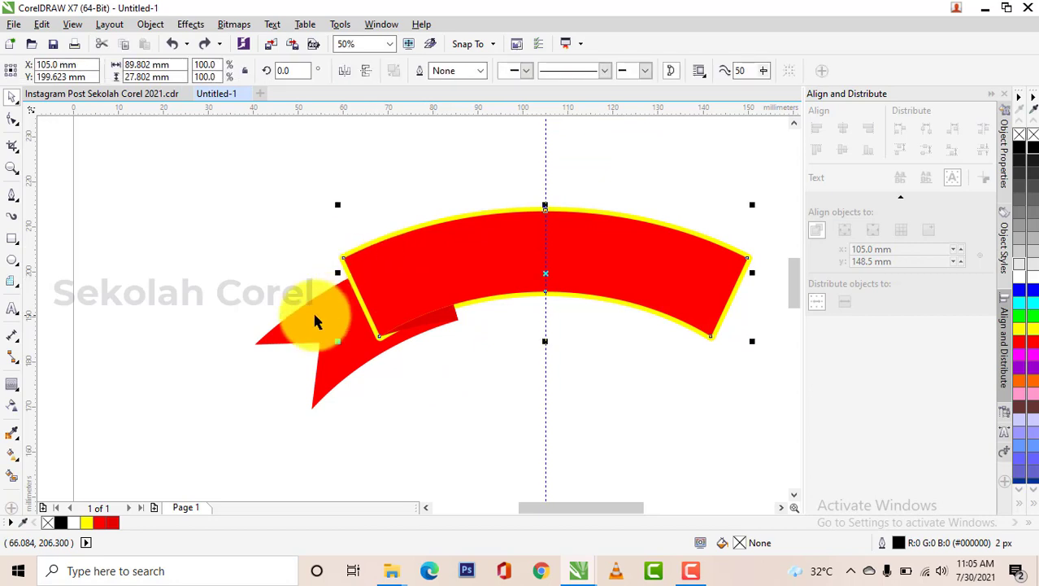
left_click(316, 316, "shift")
left_click(528, 73)
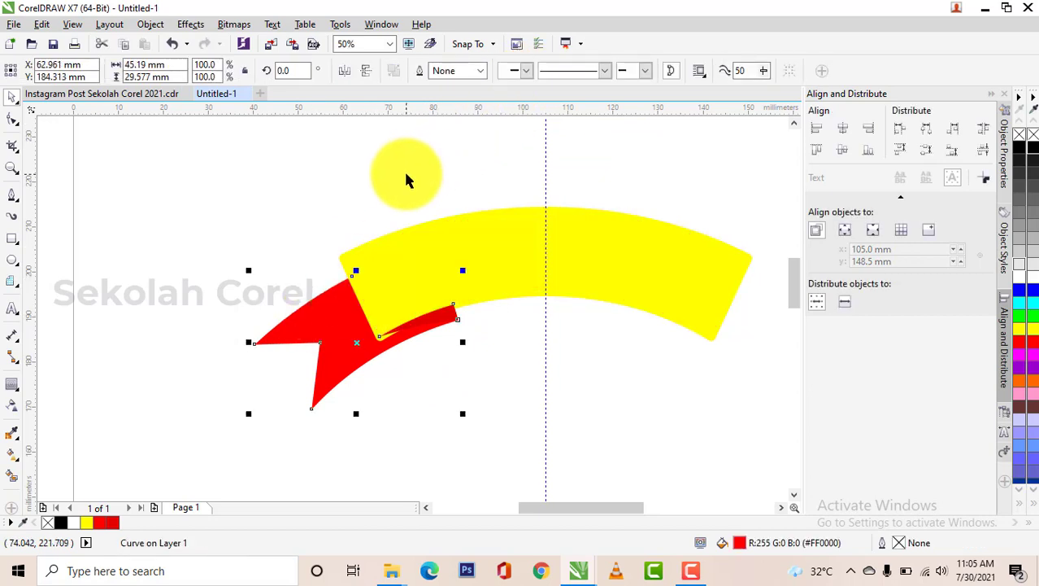
key("ctrl+z")
- Try subtracting the yellow contour shape from the tail with Back Minus Front
left_click(392, 228)
key("ctrl+shift+z")
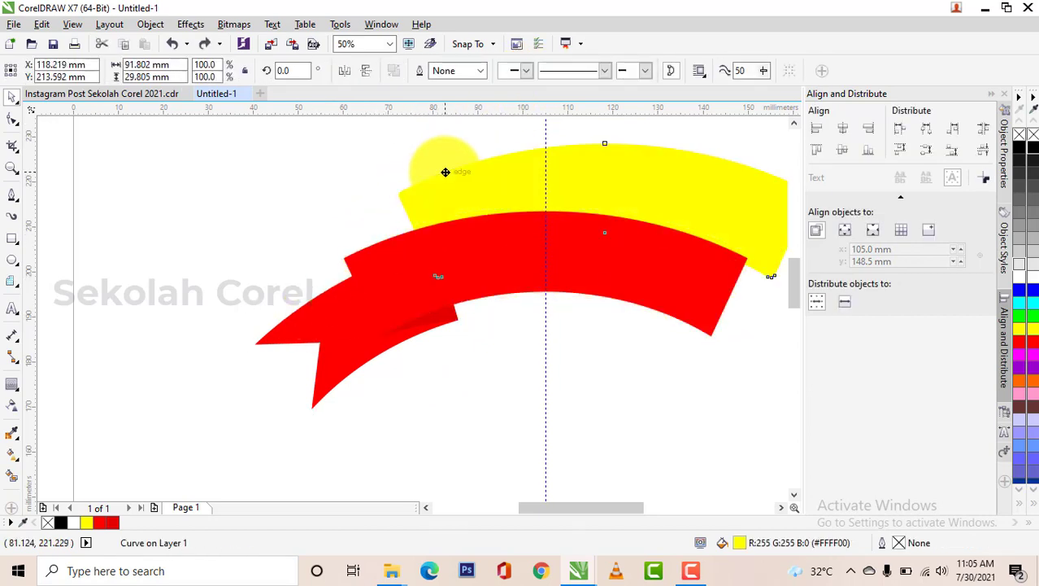
key("ctrl+z")
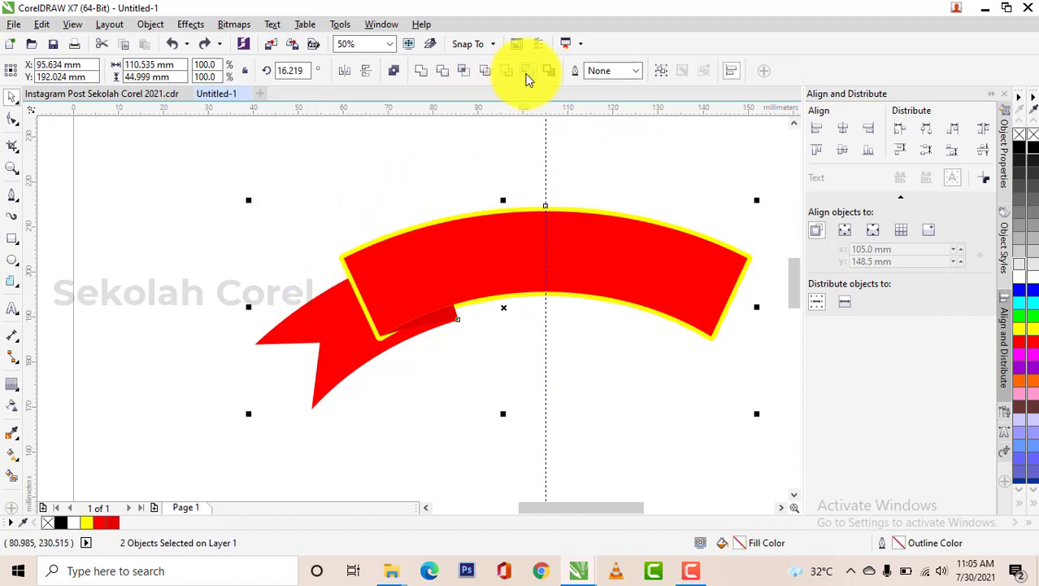
left_click(528, 74)
left_click(439, 149)
scroll(439, 293, "down", 1)
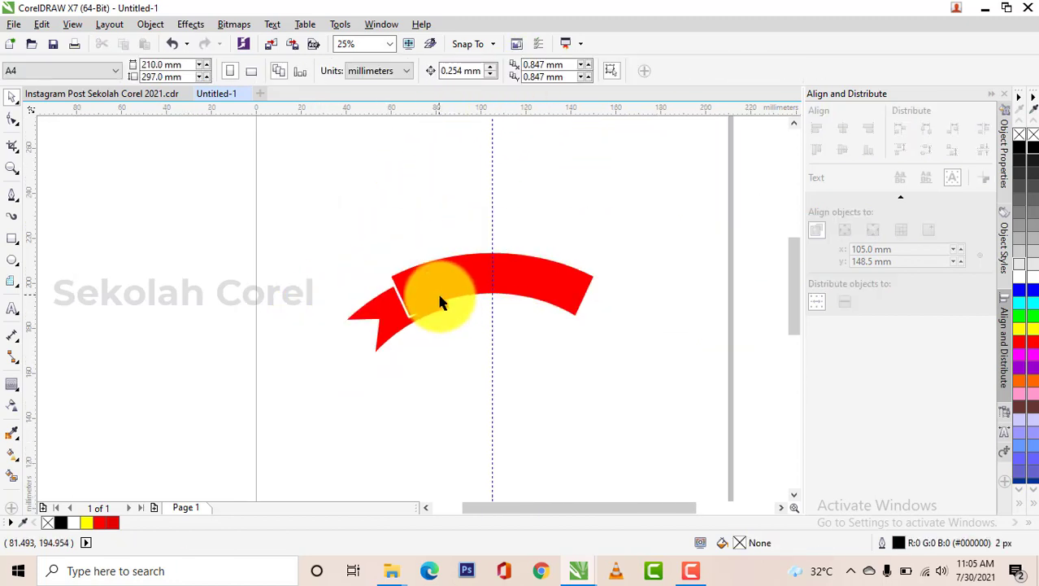
scroll(415, 306, "up", 1)
- Trim the tail with the yellow contour shape, keeping the contour shape
left_click(427, 301)
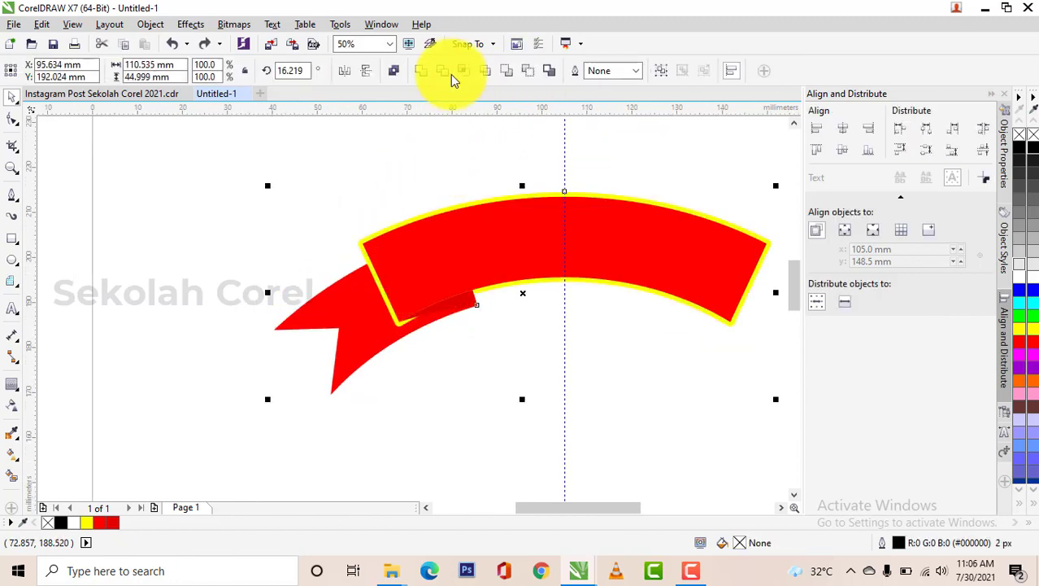
left_click(400, 165)
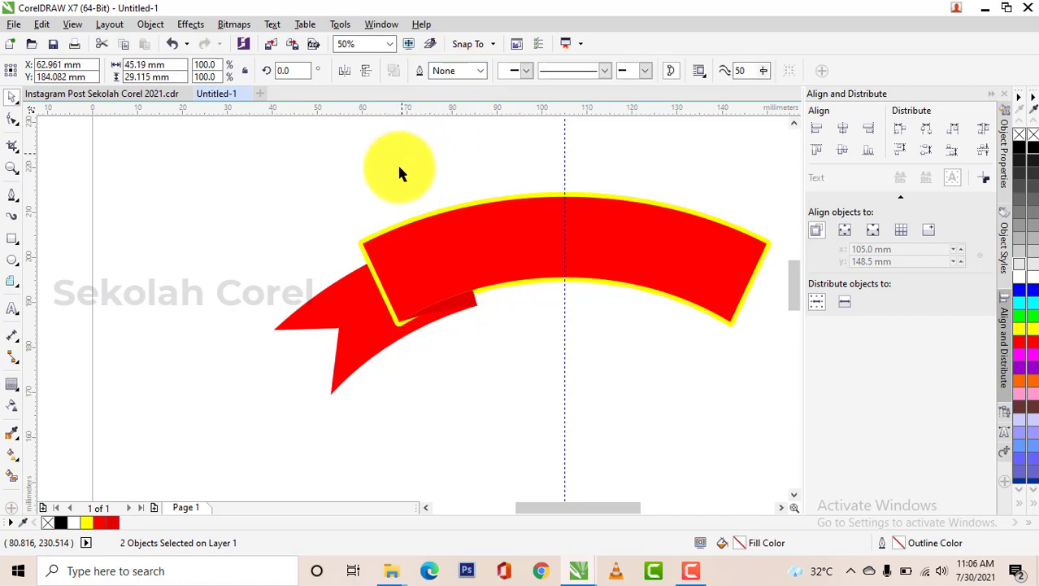
- Bring the yellow contour shape to the front, above the red arc and the dark fold
left_click(372, 235)
scroll(484, 321, "up", 2)
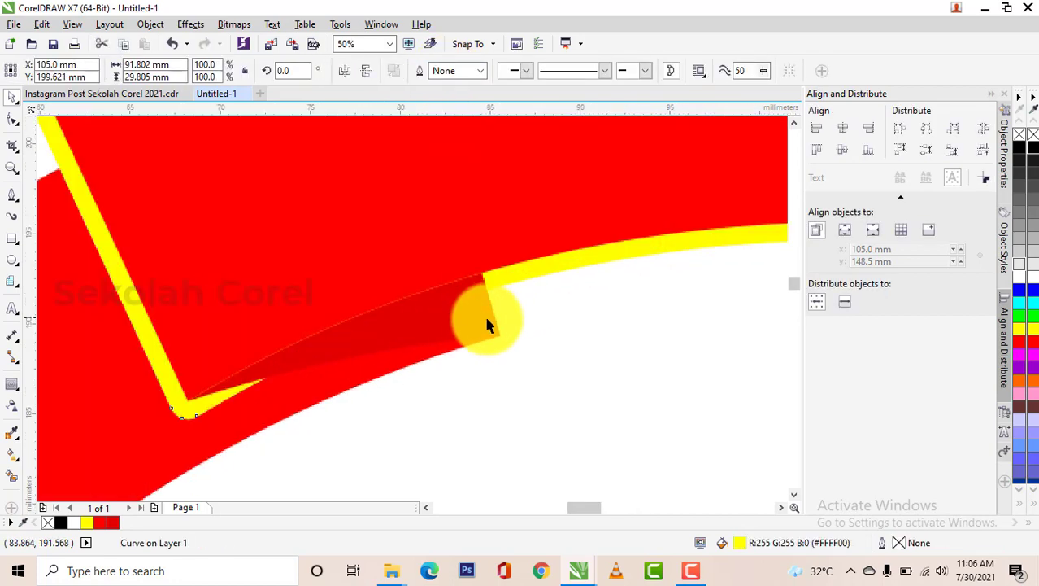
key("shift+Page_Up")
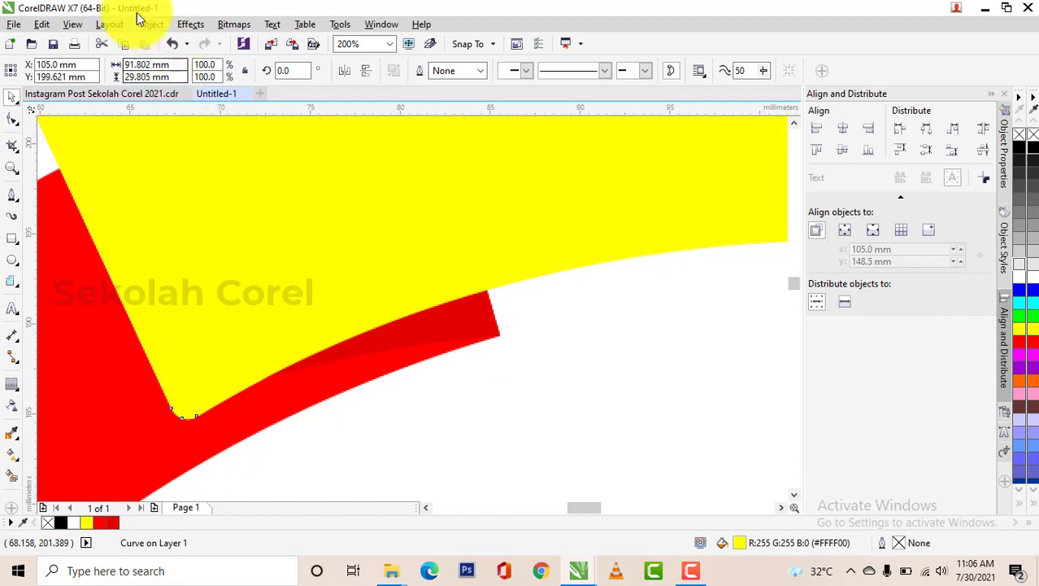
left_click(78, 24)
left_click(116, 114)
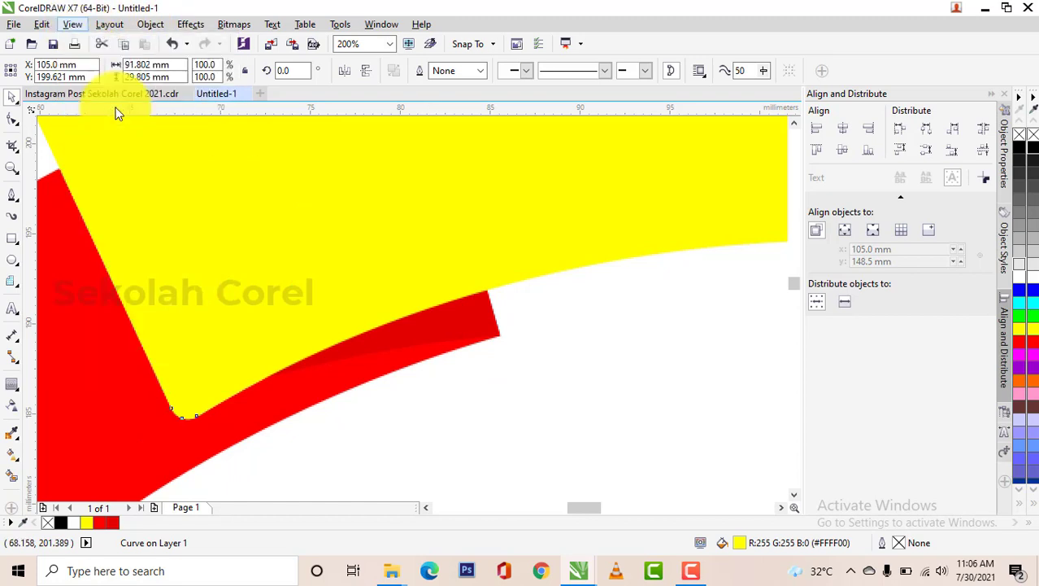
key("space")
left_click(552, 371)
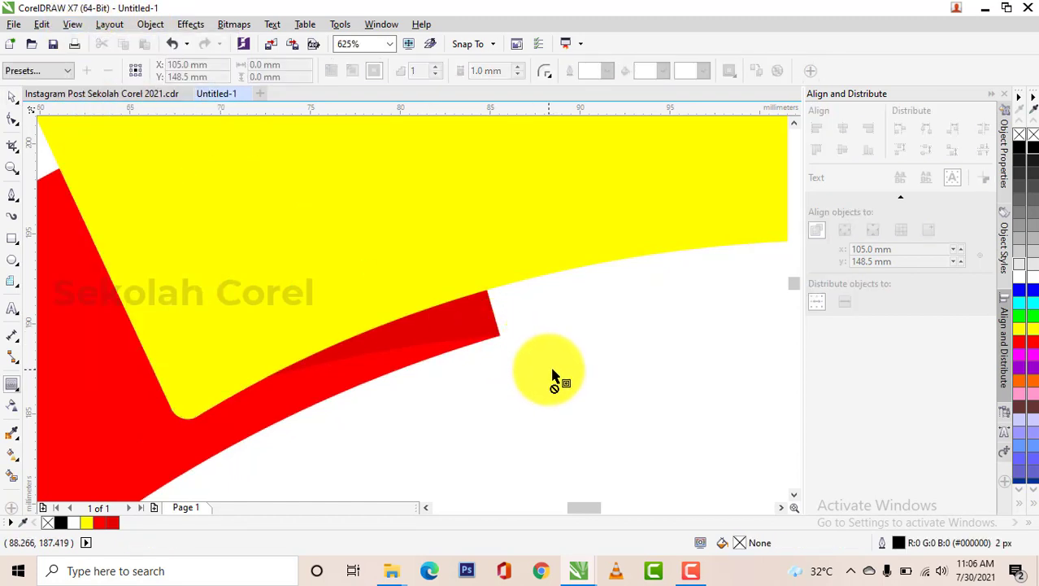
key("space")
- Subtract the yellow contour shape from the dark red fold with Back Minus Front
left_click(481, 333)
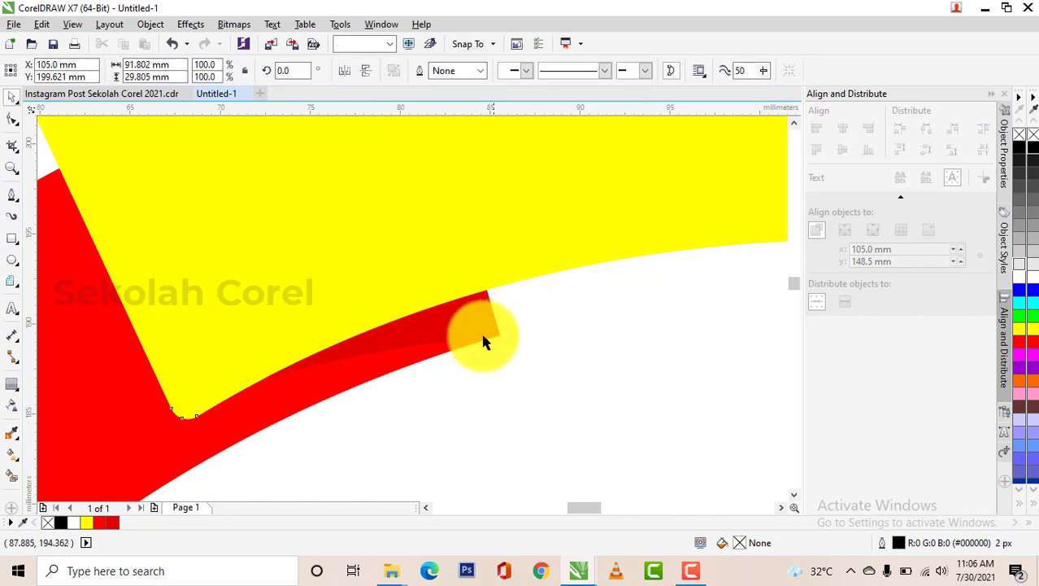
left_click(470, 323, "shift")
left_click(527, 75)
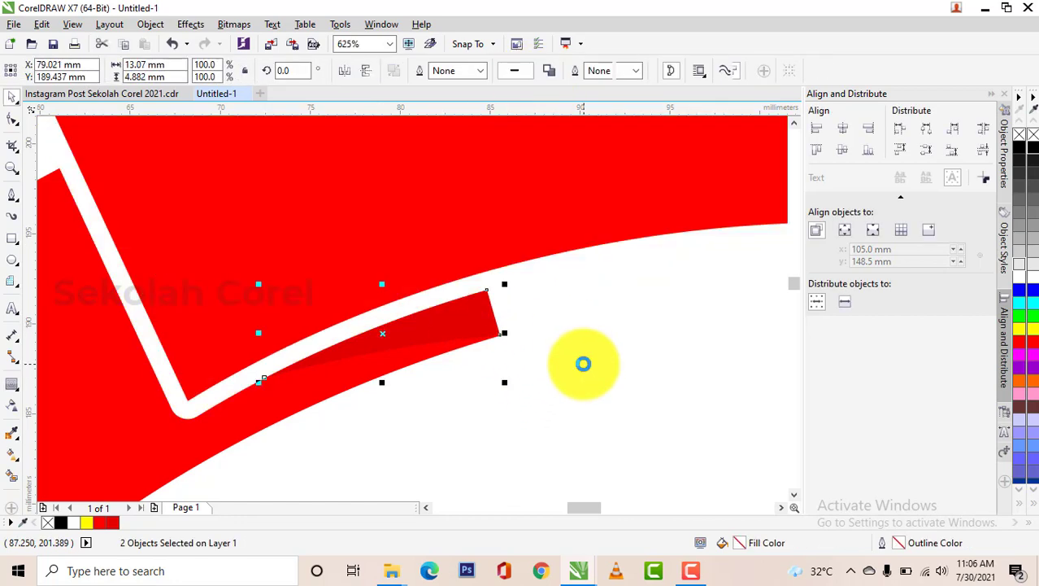
left_click(574, 355)
scroll(573, 359, "down", 6)
scroll(556, 321, "up", 5)
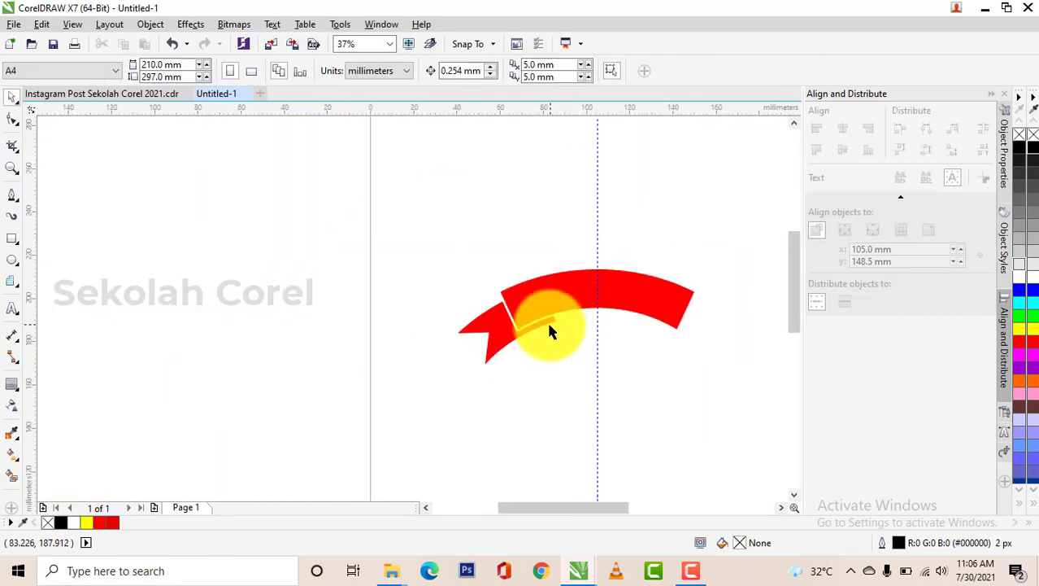
- Try moving the dark fold's lower corner node to the gap's corner and curving its upper edge along the arc
scroll(524, 323, "up", 2)
left_click(529, 307)
key("F10")
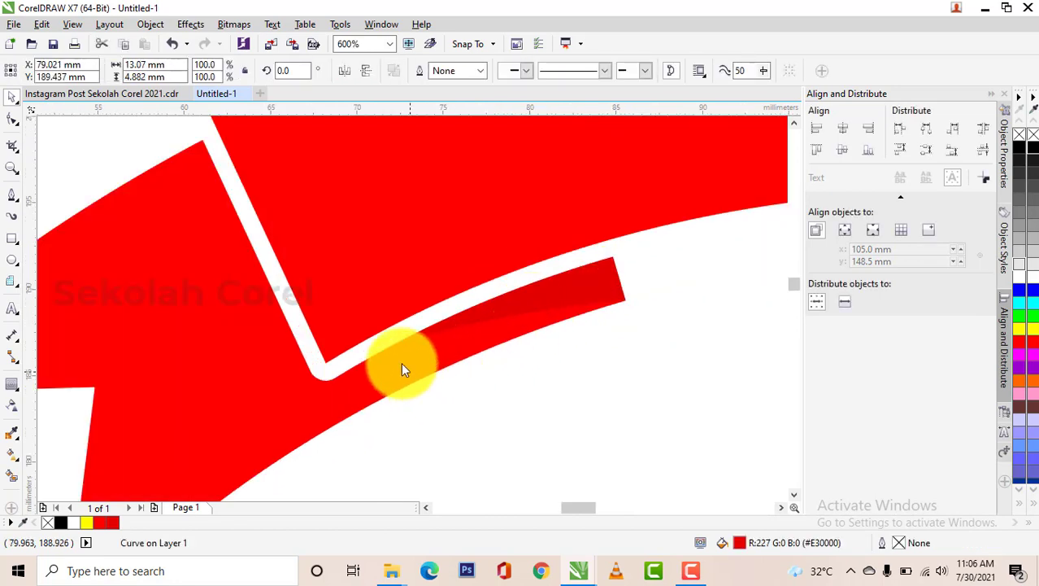
left_click_drag(398, 342, 326, 379)
left_click_drag(394, 352, 606, 280)
left_click_drag(540, 269, 541, 254)
scroll(518, 330, "down", 1)
scroll(519, 328, "up", 2)
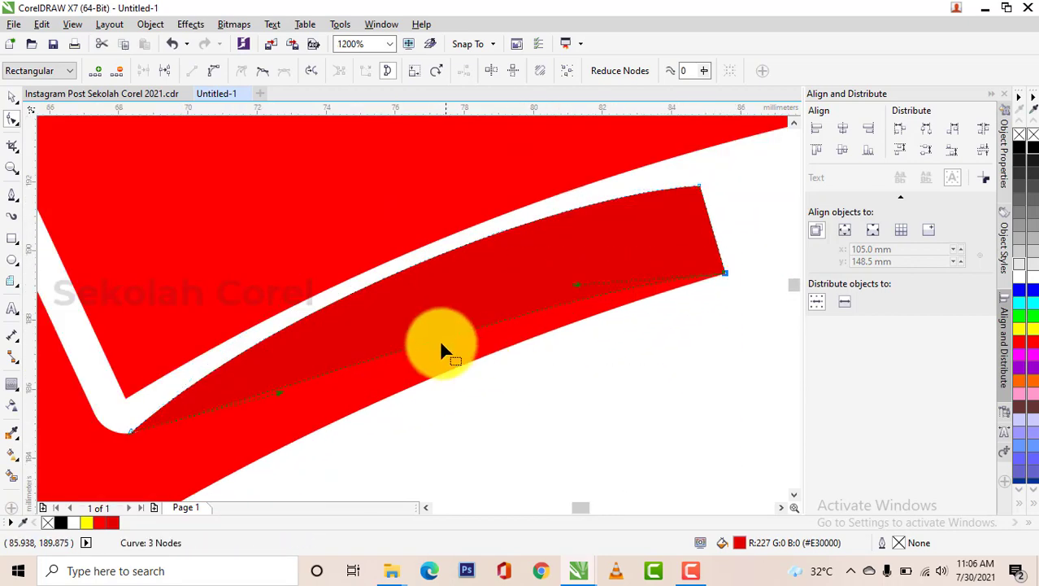
- Try curving the dark fold's lower edge upward with the Shape tool
left_click_drag(281, 392, 314, 354)
key("space")
scroll(513, 299, "down", 2)
key("Escape")
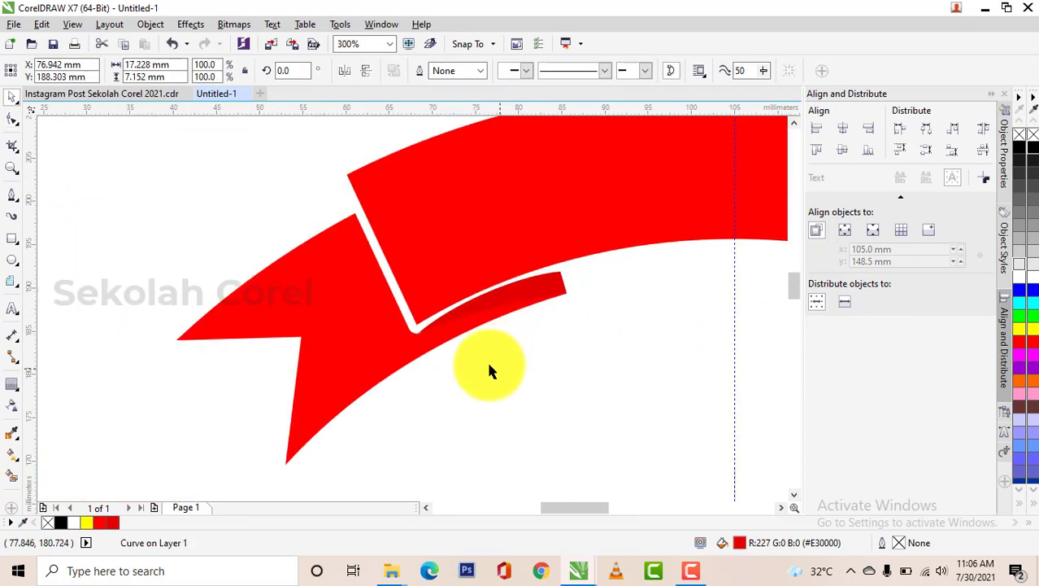
scroll(475, 357, "down", 3)
scroll(470, 349, "up", 2)
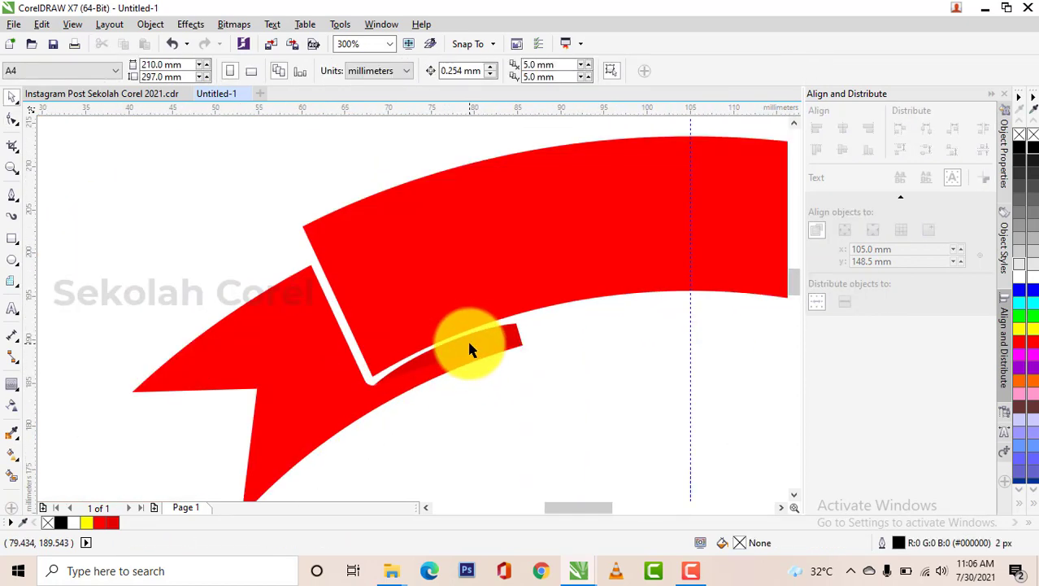
- Delete the dark red fold from on top of the tail
left_click(470, 349)
key("Escape")
scroll(445, 374, "down", 3)
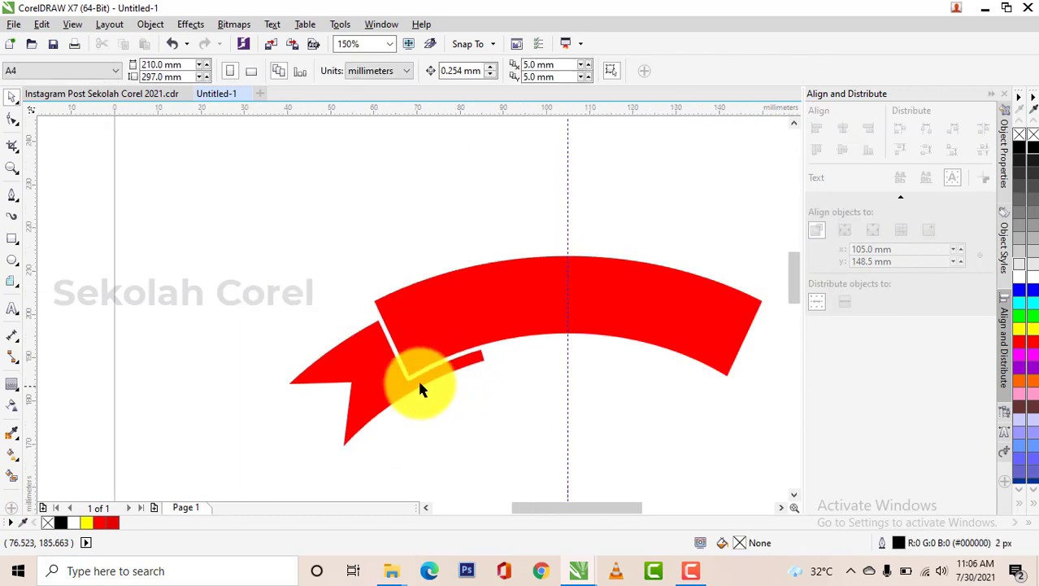
scroll(476, 380, "up", 1)
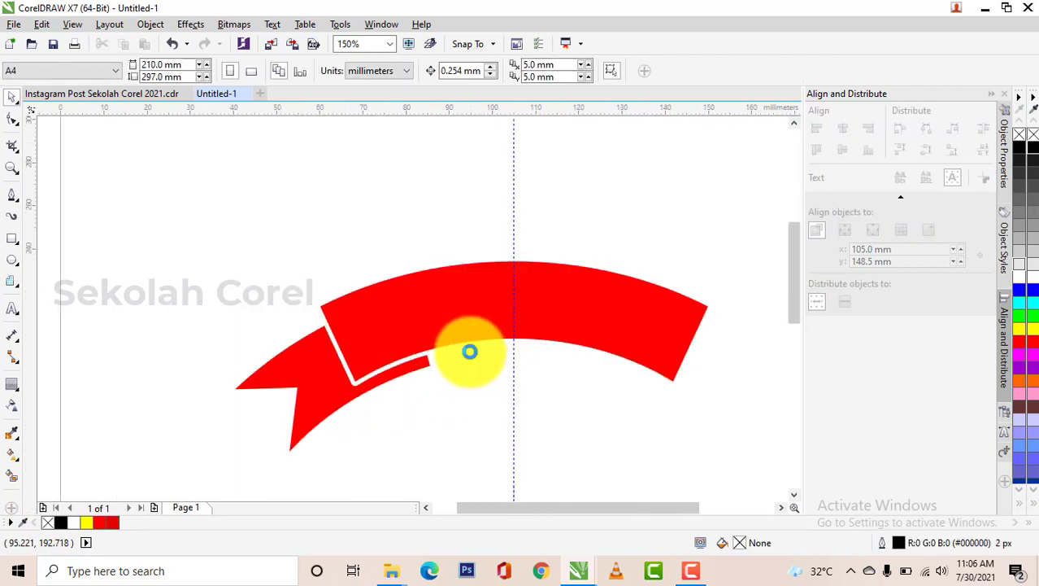
- Draw a rectangle about 72 by 74 mm over the arc's right half from the guideline and subtract it with Back Minus Front
scroll(471, 345, "down", 1)
key("F6")
left_click_drag(492, 267, 648, 425)
key("space")
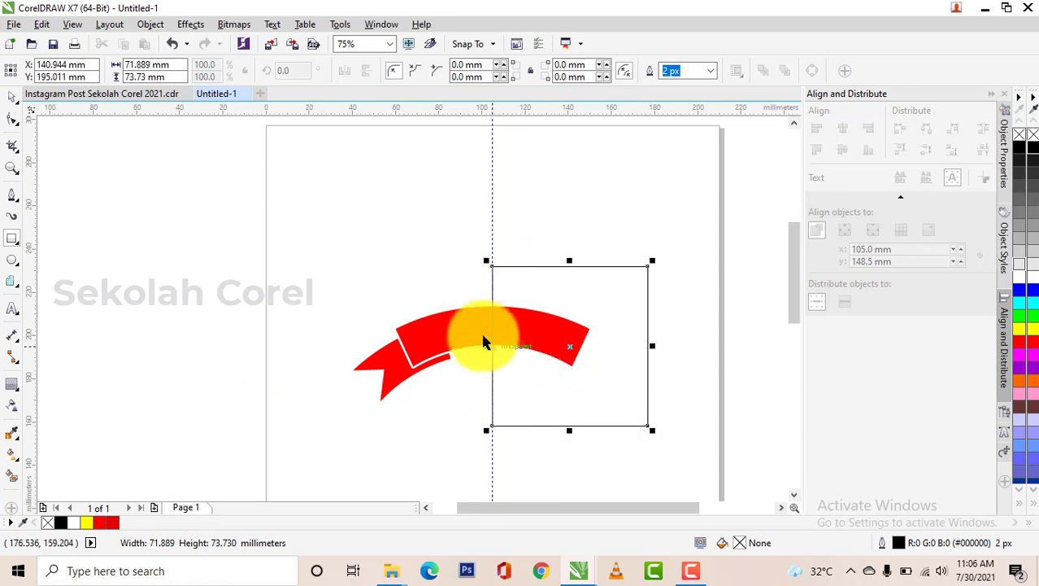
left_click(482, 343, "shift")
left_click(536, 70)
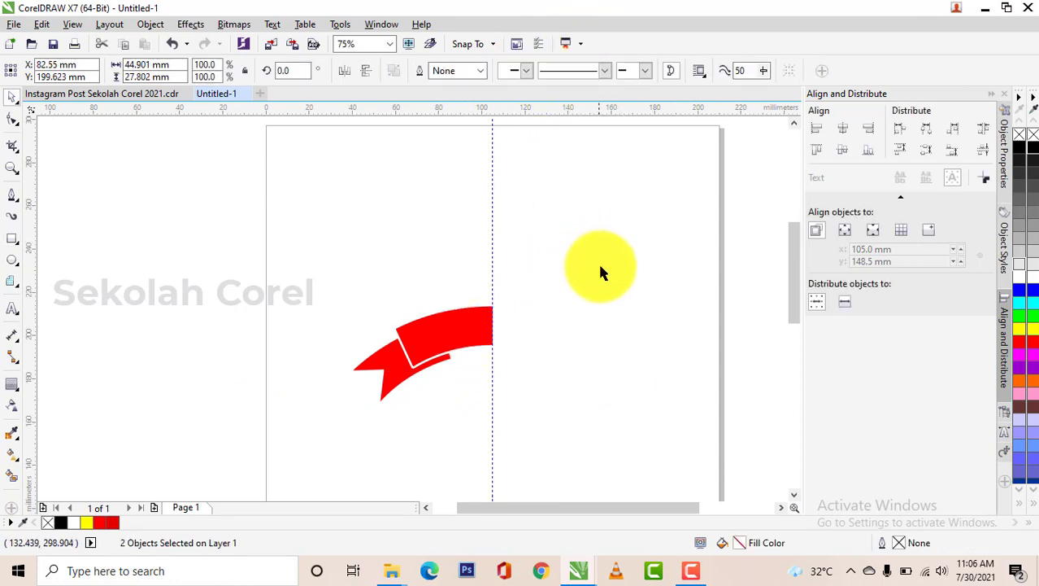
- Weld the remaining half arc and the notched tail into one shape
left_click_drag(627, 223, 268, 431)
scroll(471, 383, "up", 1)
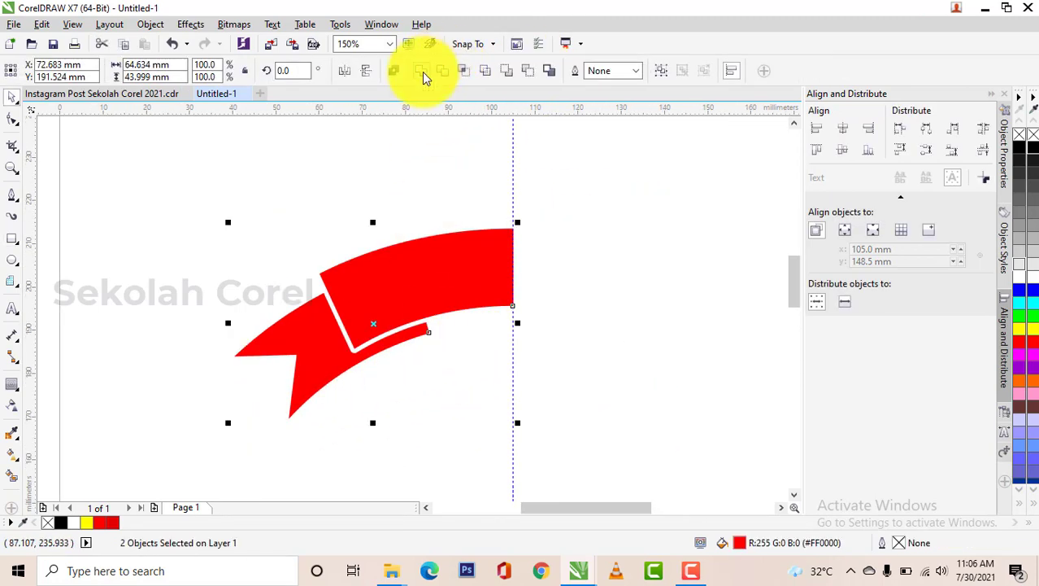
left_click(423, 72)
- Duplicate the half ribbon to the right with its tail tip on the guideline, and delete the guideline
left_click_drag(387, 289, 673, 313)
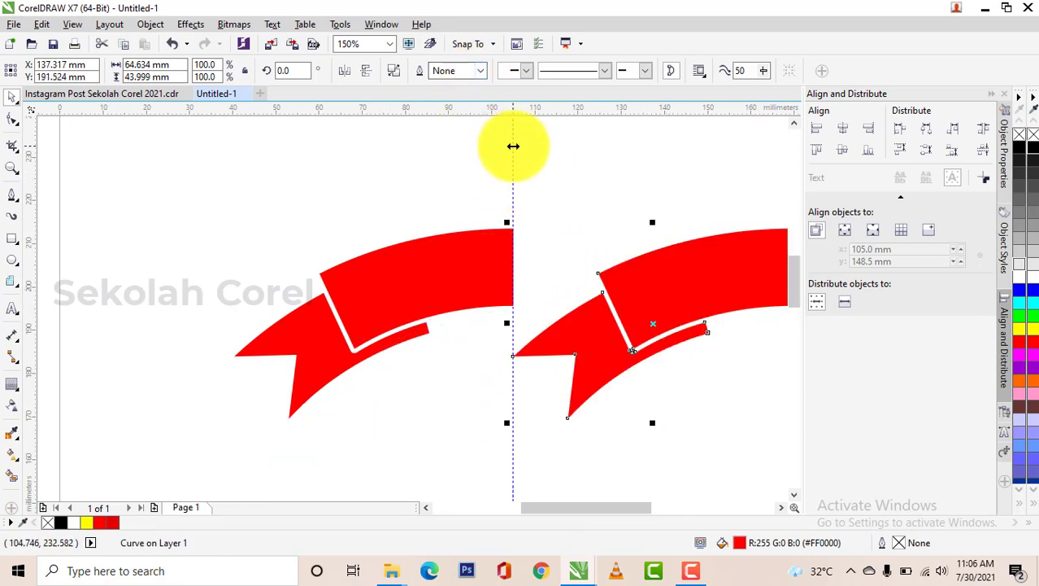
left_click(514, 144)
- Mirror the right-hand ribbon copy horizontally to meet the original half at the centre
left_click(684, 286)
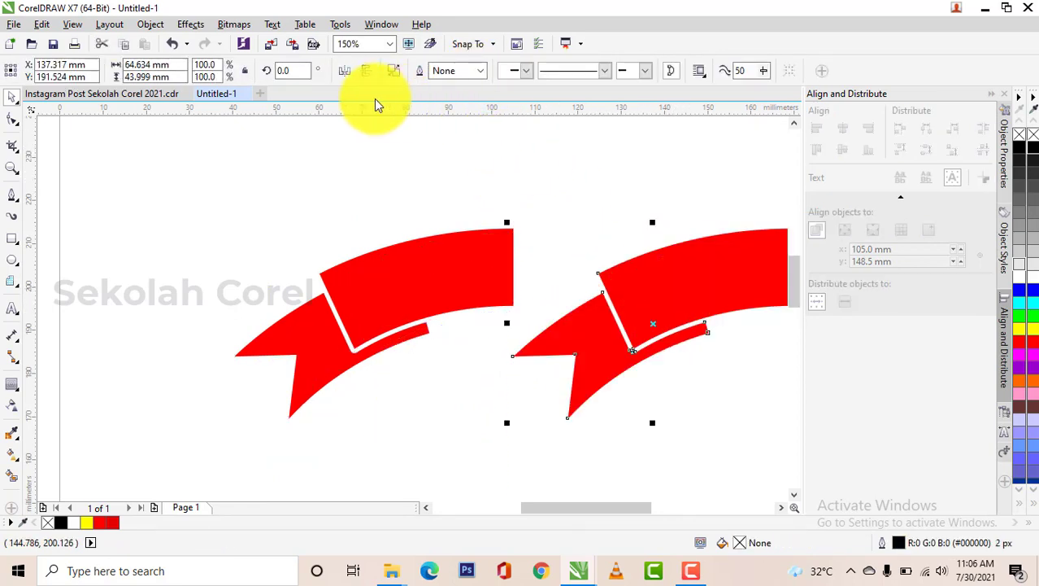
left_click(344, 71)
scroll(444, 252, "down", 2)
left_click_drag(446, 267, 417, 262)
scroll(464, 267, "up", 2)
scroll(417, 262, "down", 2)
- Weld the two ribbon halves into one banner and centre it on the page
left_click_drag(628, 198, 227, 422)
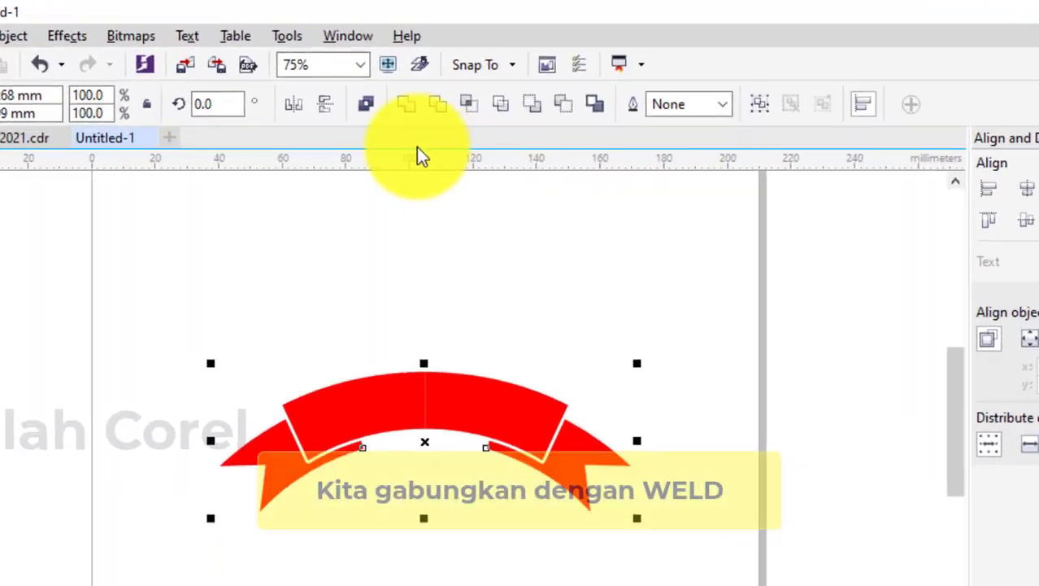
left_click(421, 71)
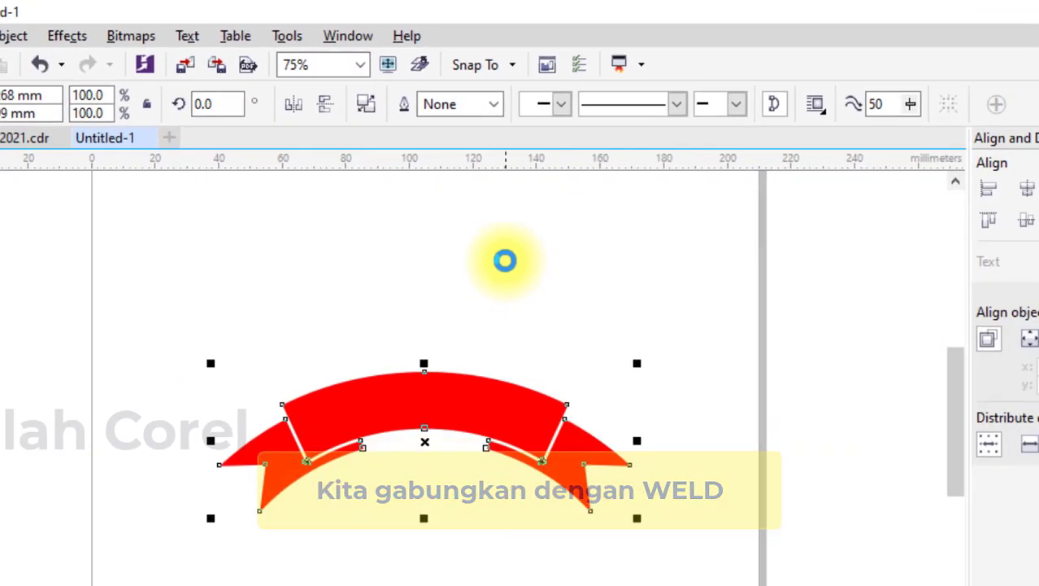
key("p")
left_click(507, 418)
scroll(482, 234, "down", 2)
scroll(471, 269, "up", 4)
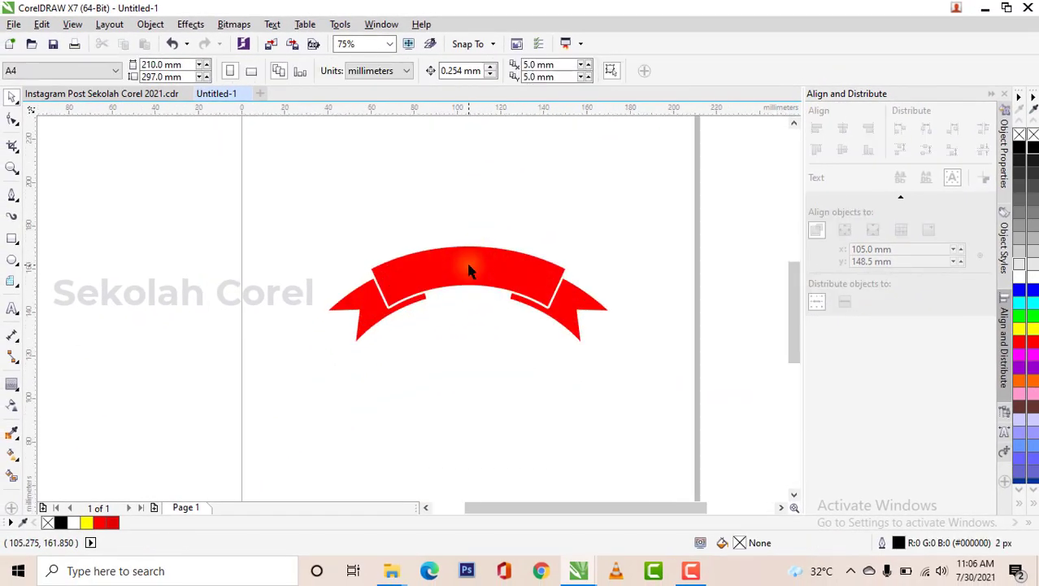
- Add the artistic text "SEKOLAH COREL" below the banner
key("F8")
left_click(405, 450)
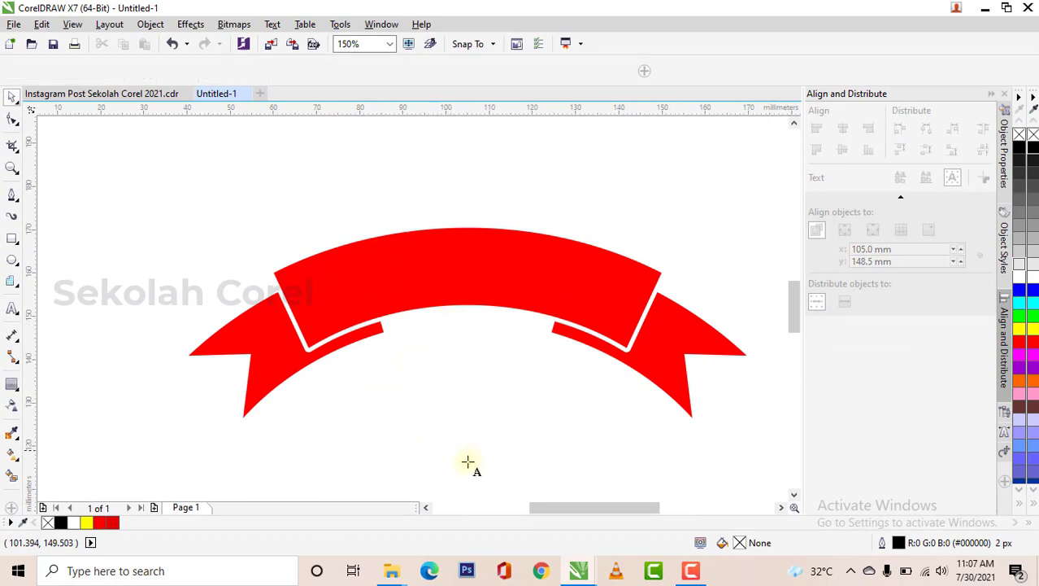
type("SEKOLAH COREL")
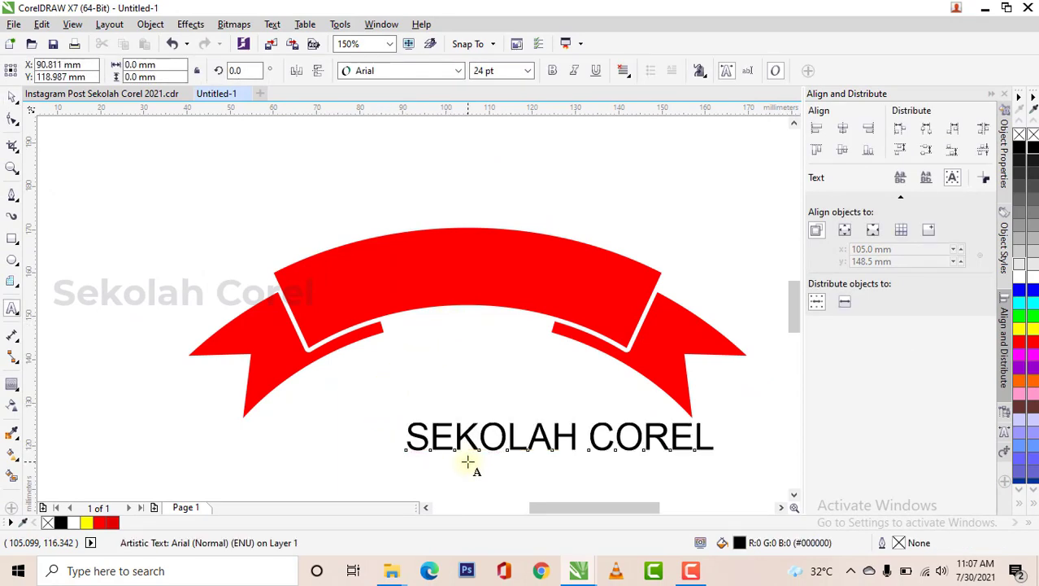
- Fill the whole banner with the green #339966 from the colour palette
left_click(498, 285)
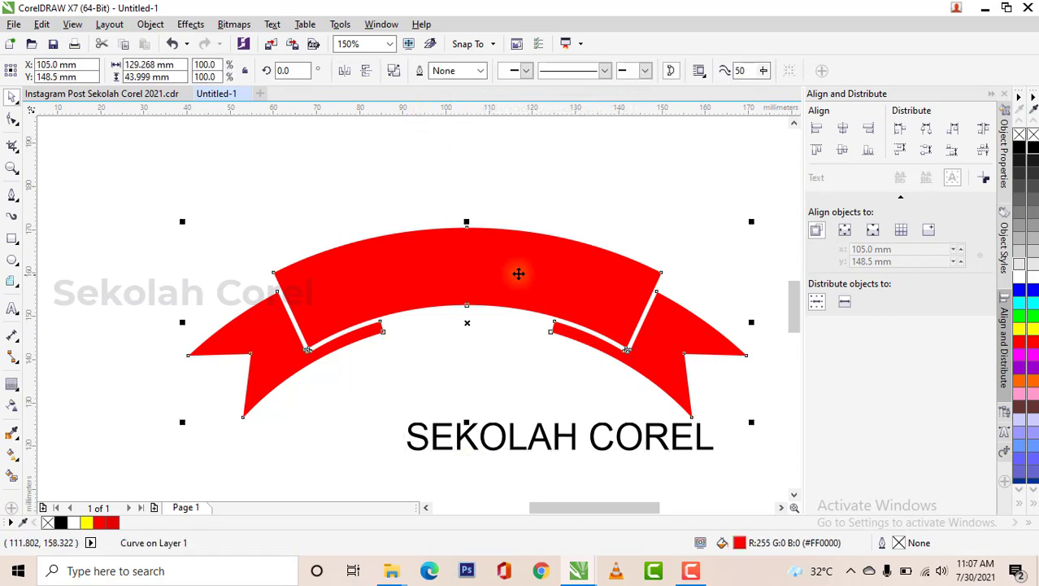
left_click(1034, 506)
left_click(995, 214)
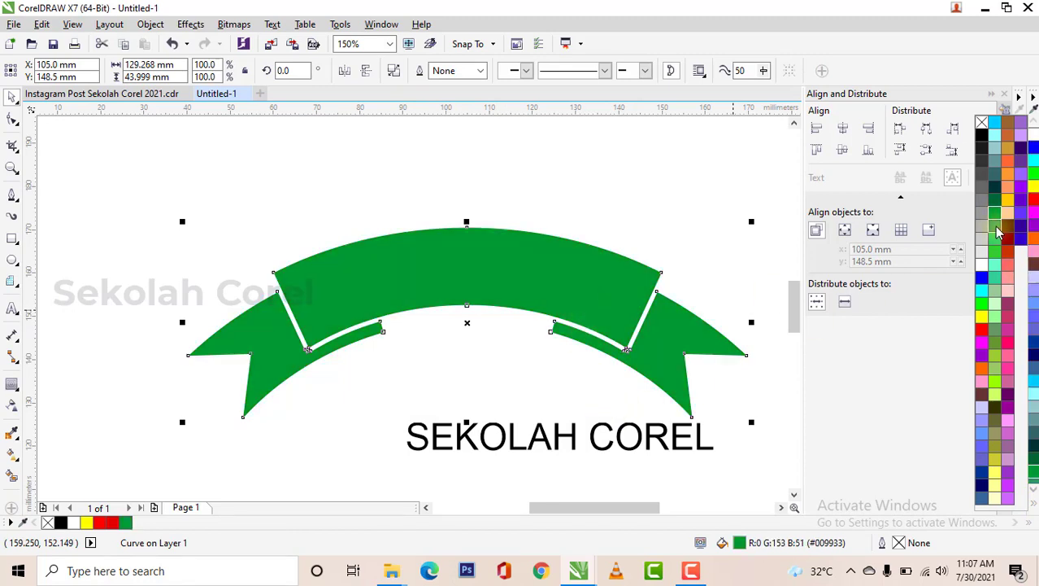
left_click(998, 232)
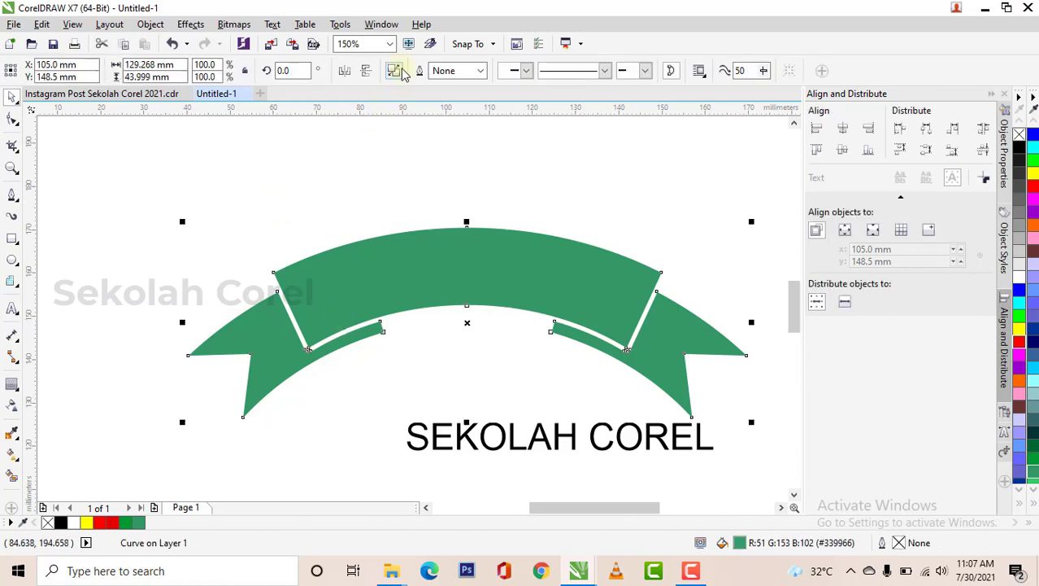
- Break the banner apart and fill both notched tails with dark green
key("ctrl+k")
left_click(269, 365)
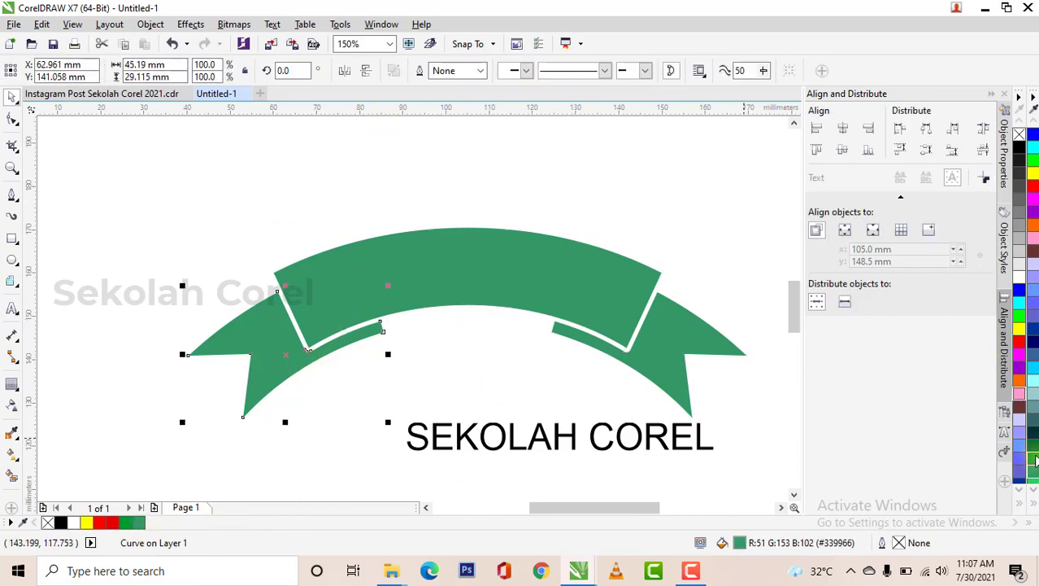
left_click(1034, 450)
left_click(680, 335)
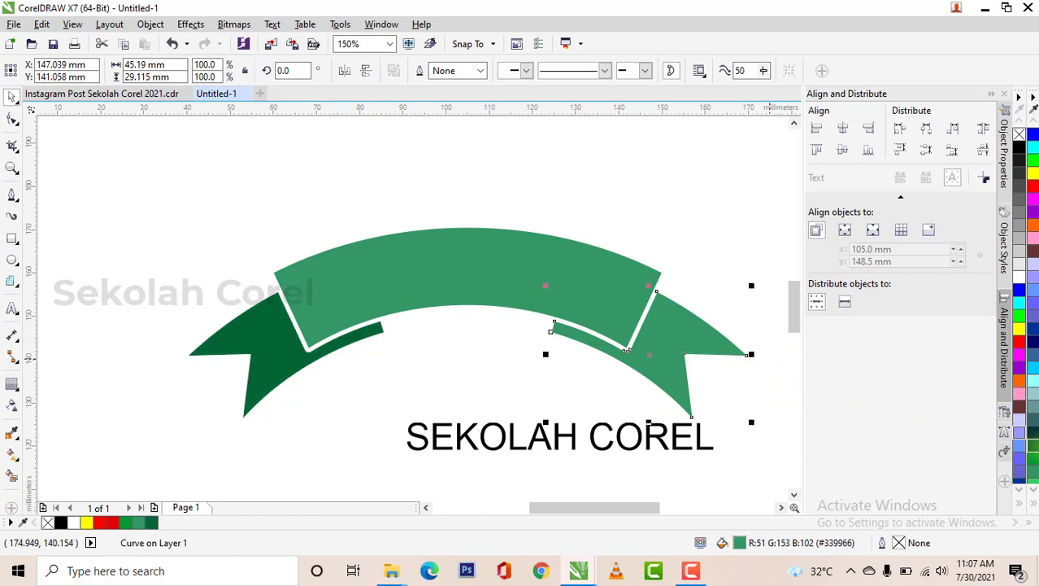
left_click(1035, 449)
- Move the "SEKOLAH COREL" text left to sit roughly centred beneath the banner
left_click(582, 435)
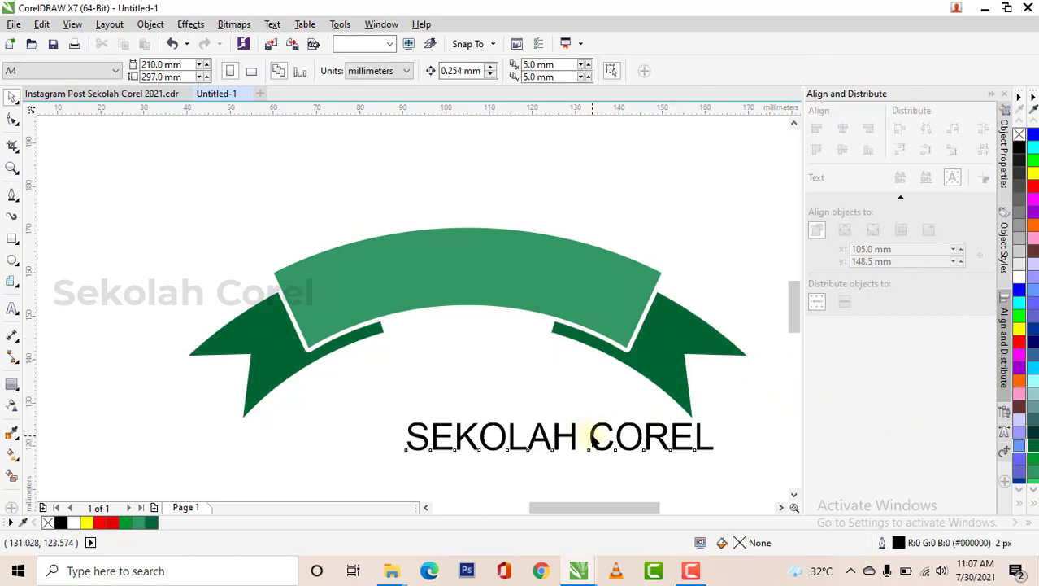
left_click(563, 436)
left_click_drag(469, 434, 346, 431)
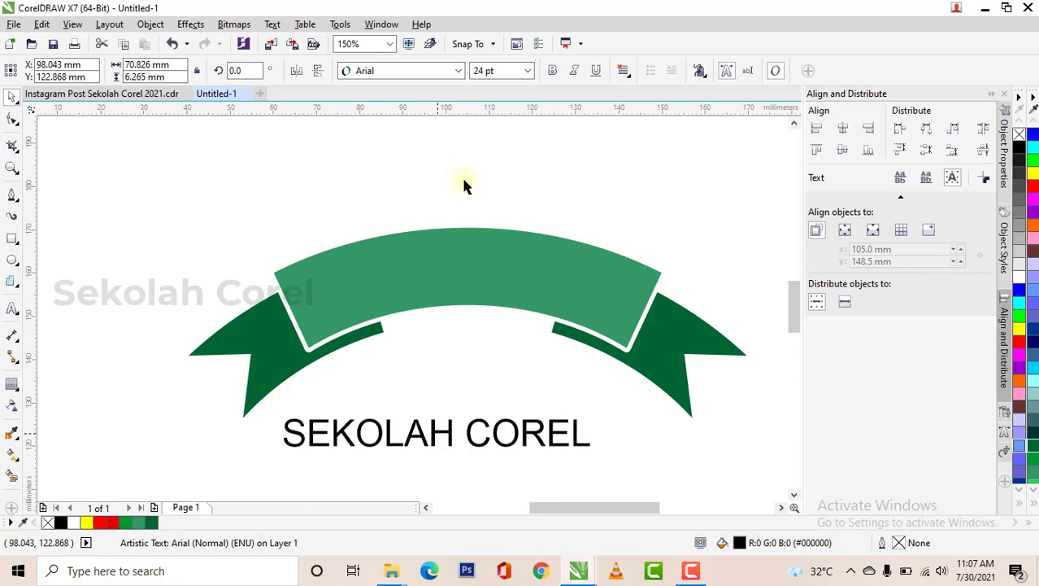
- Set the "SEKOLAH COREL" text's font to Montserrat
left_click(404, 72)
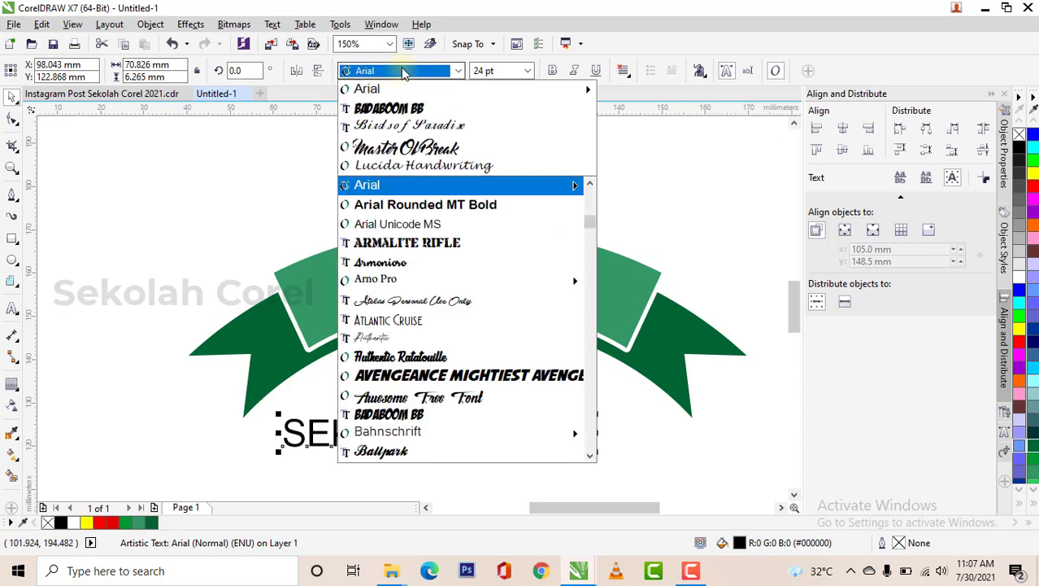
type("mon")
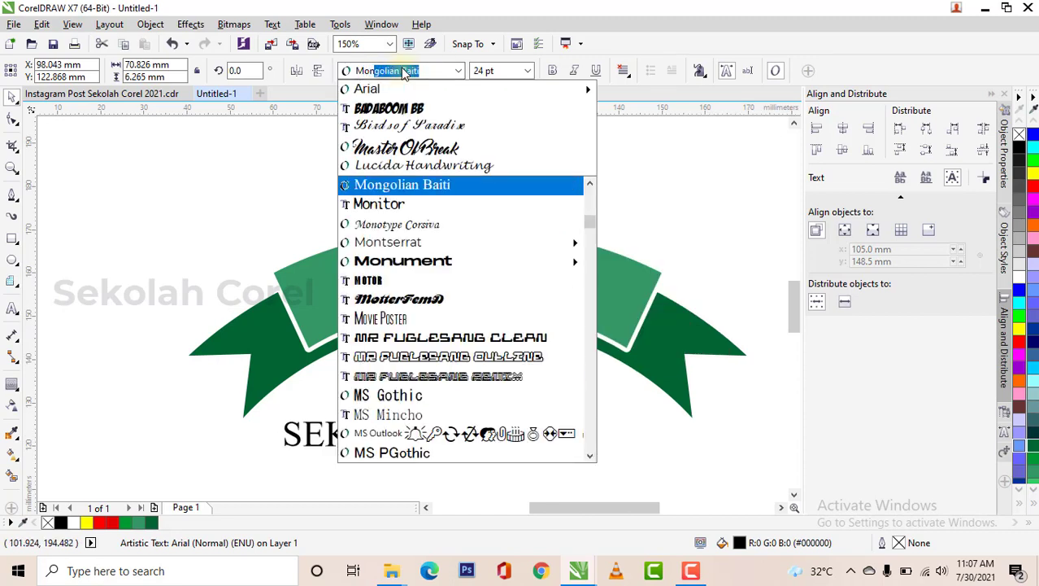
type("tserrat")
key("Right")
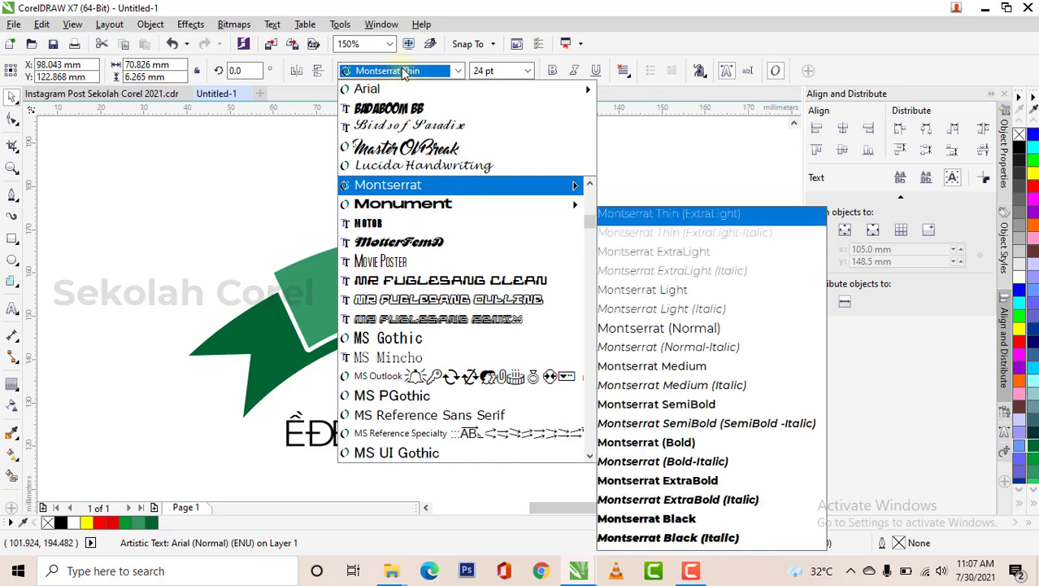
key("Down")
key("Down")
key("Down")
key("Down")
key("Down")
key("Down")
key("Down")
key("Down")
key("Down")
key("Down")
key("Down")
key("Down")
key("Return")
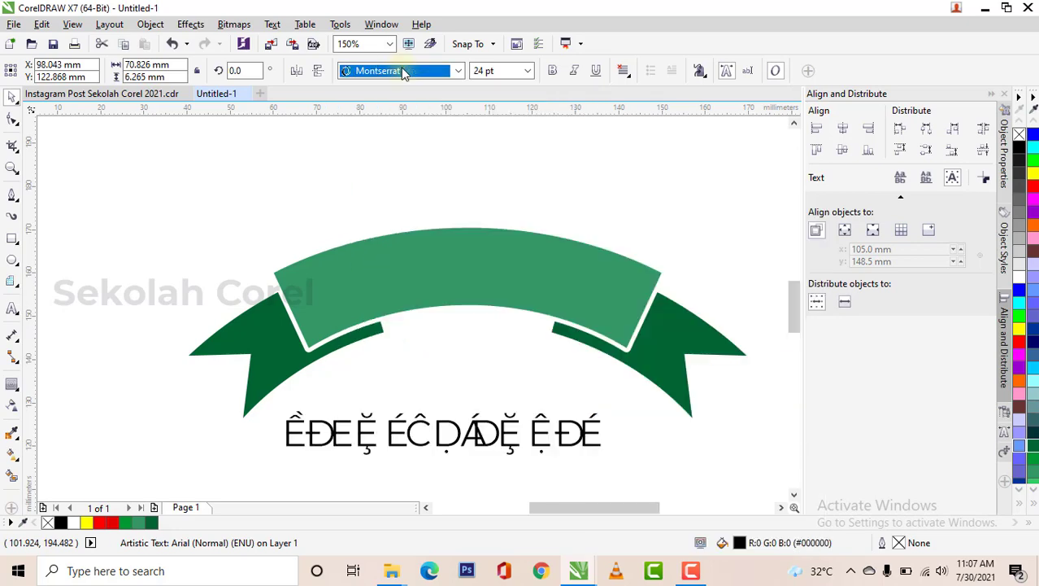
- Change the text's font variant to Montserrat SemiBold
left_click(401, 72)
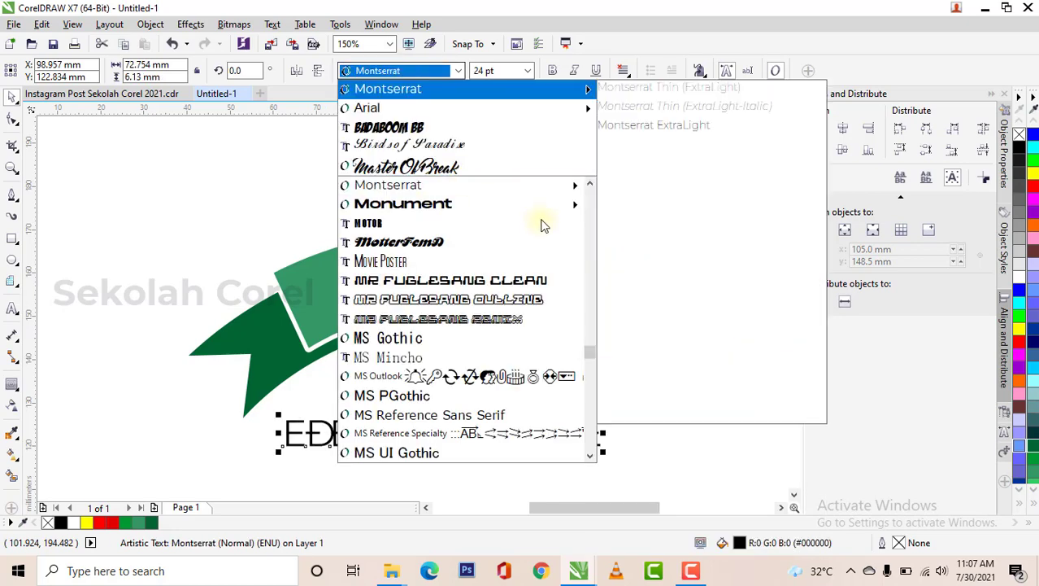
mouse_move(560, 191)
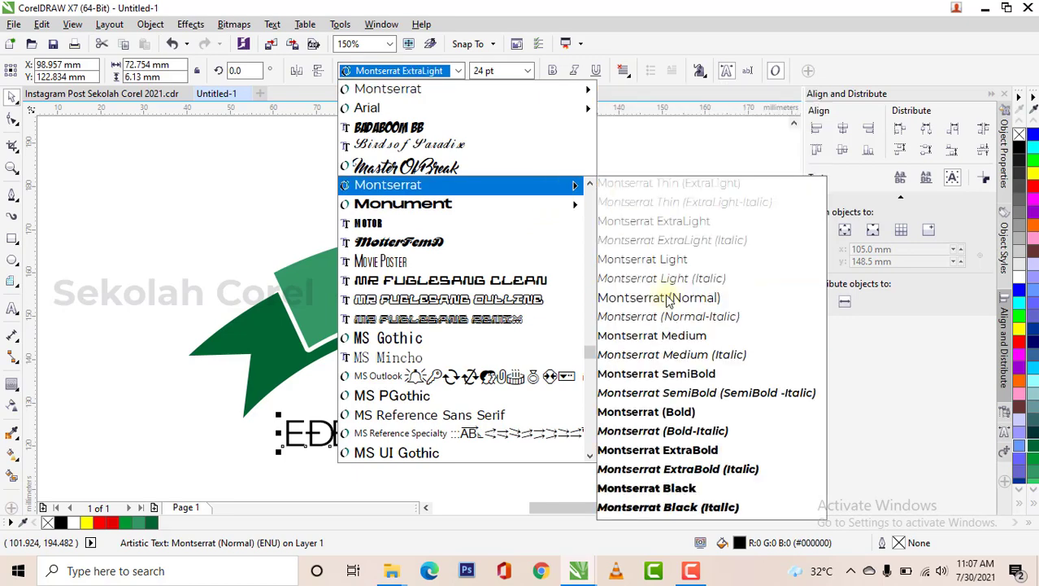
left_click(662, 386)
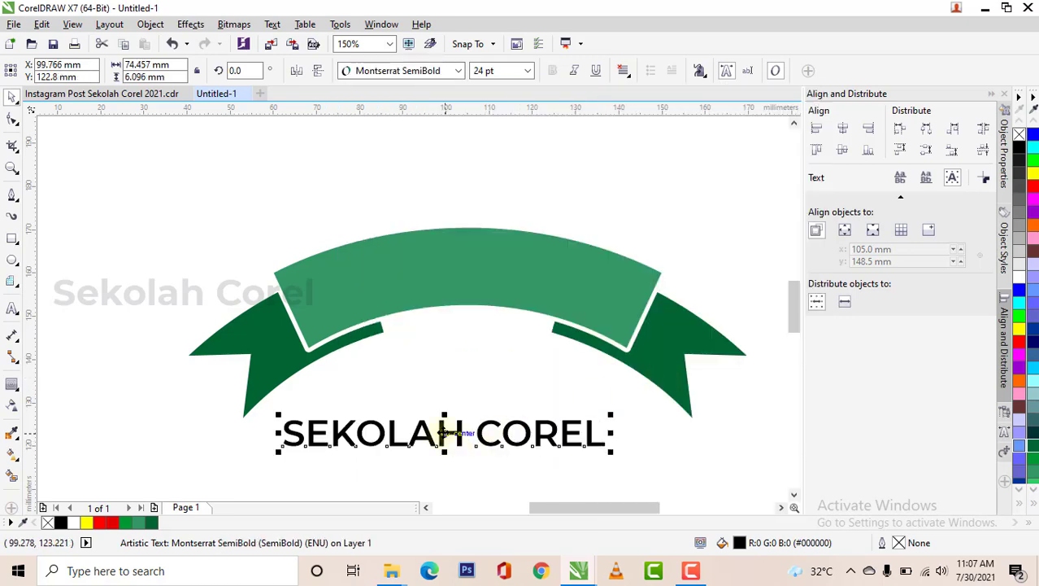
- Move the text above the banner and set its font to Franklin Gothic Medium Cond
left_click_drag(444, 433, 445, 195)
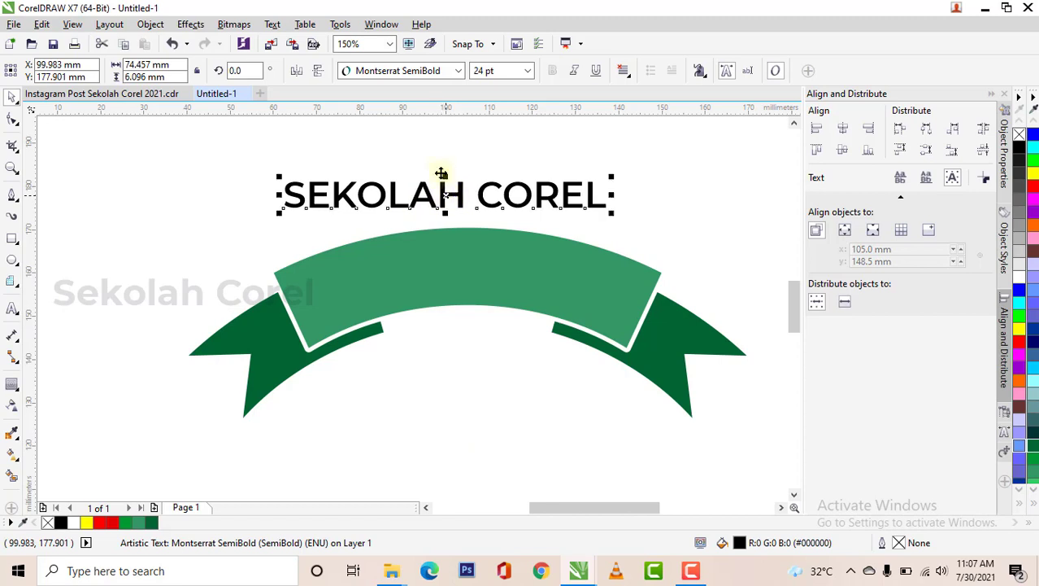
left_click(428, 72)
type("Franklin Gothic Heavy")
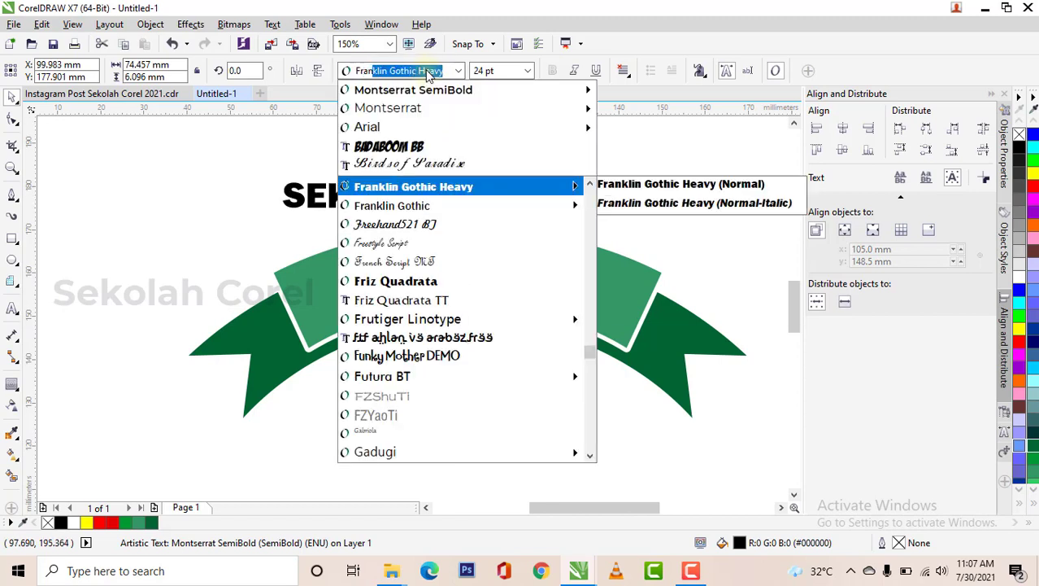
key("Down")
key("Right")
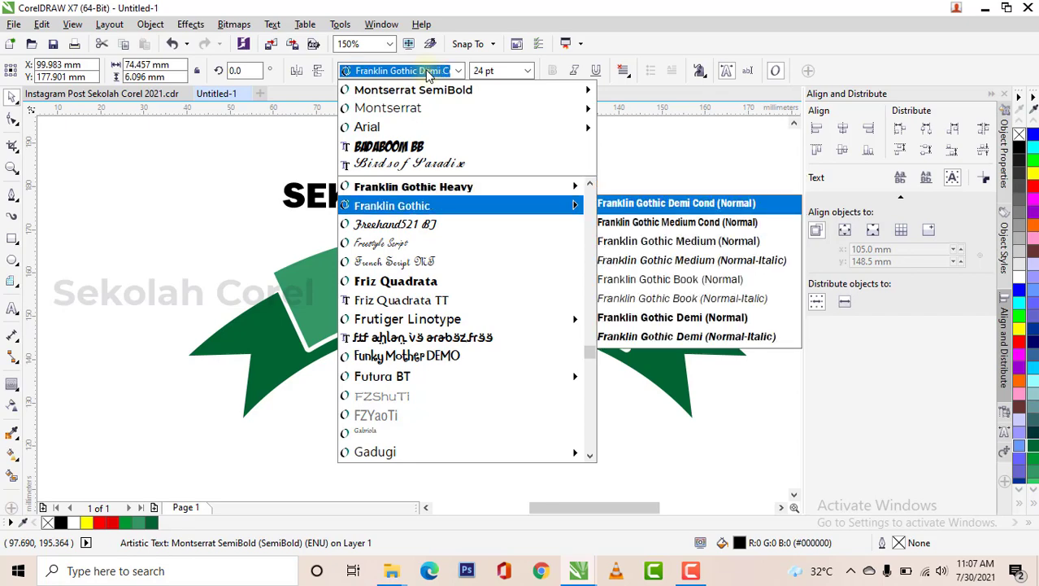
key("Down")
key("Return")
- Set the "SEKOLAH COREL" text's font to Franklin Gothic Demi Cond and move the text roughly centred above the banner
left_click(428, 72)
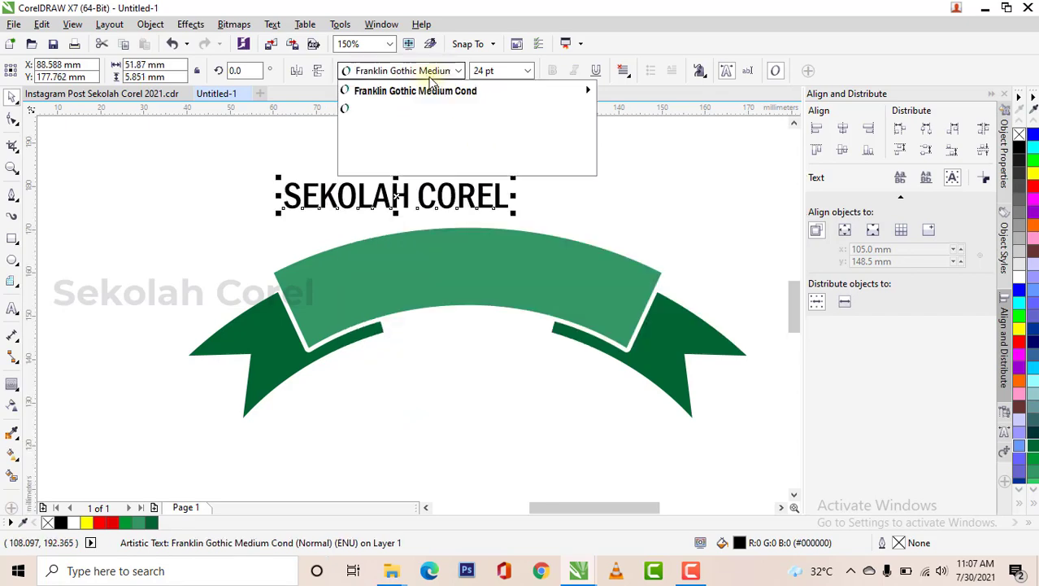
mouse_move(545, 205)
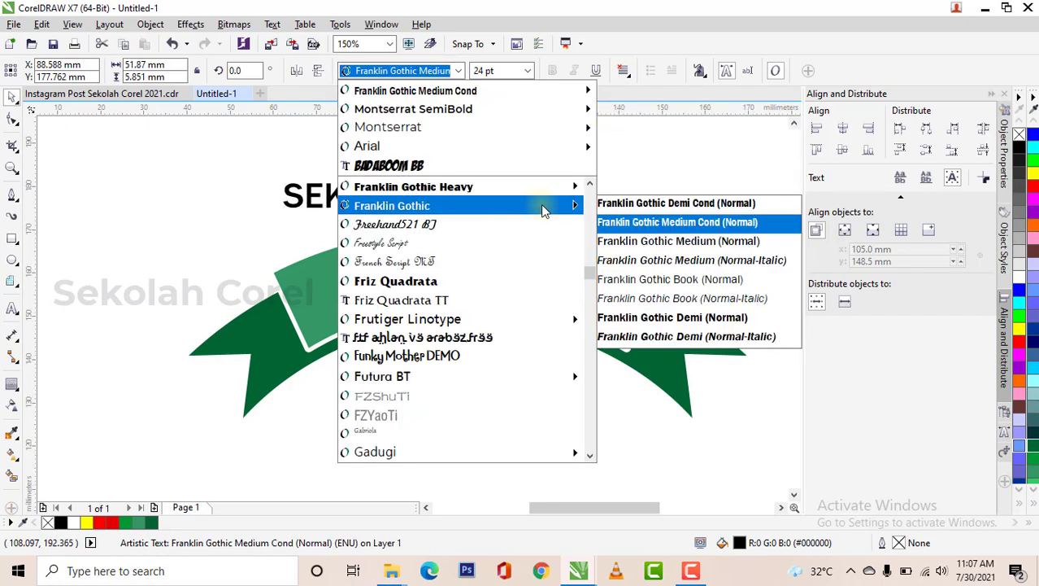
left_click(687, 205)
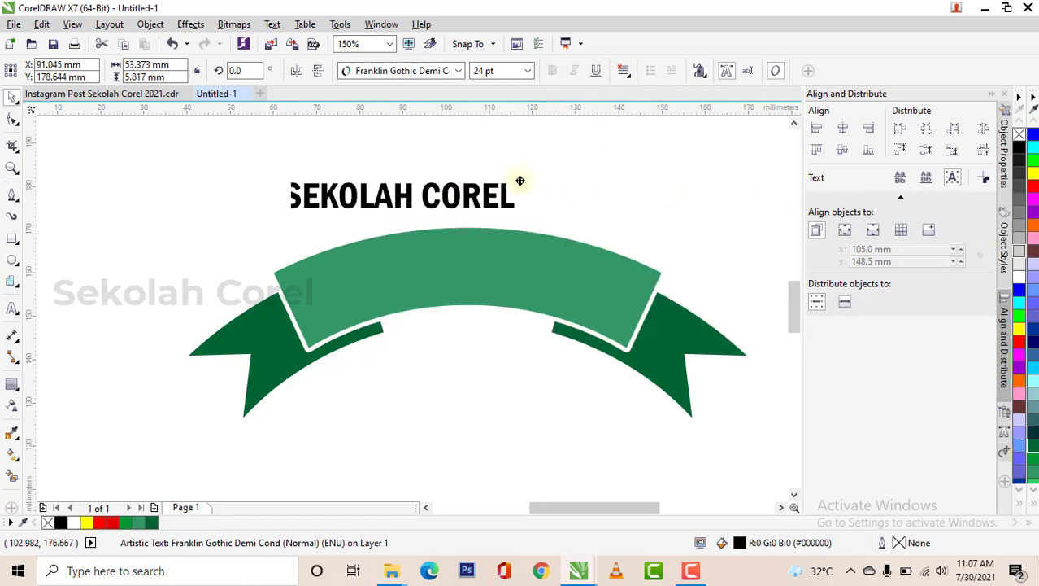
left_click_drag(521, 181, 592, 157)
- Fit the text to the banner's upper curve, offset about 5.7 mm inside the light green panel, and colour it white
left_click(271, 24)
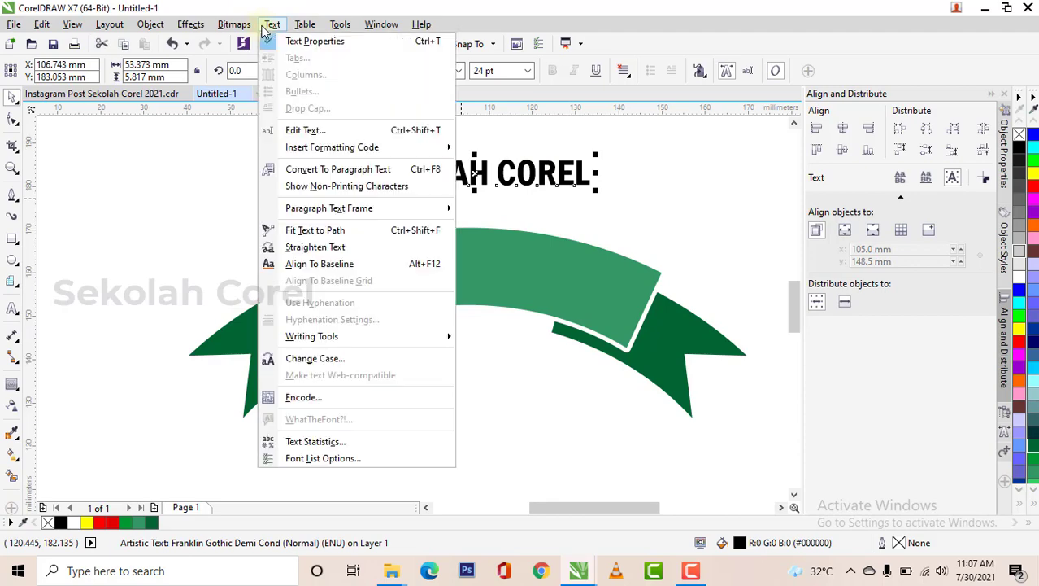
left_click(343, 232)
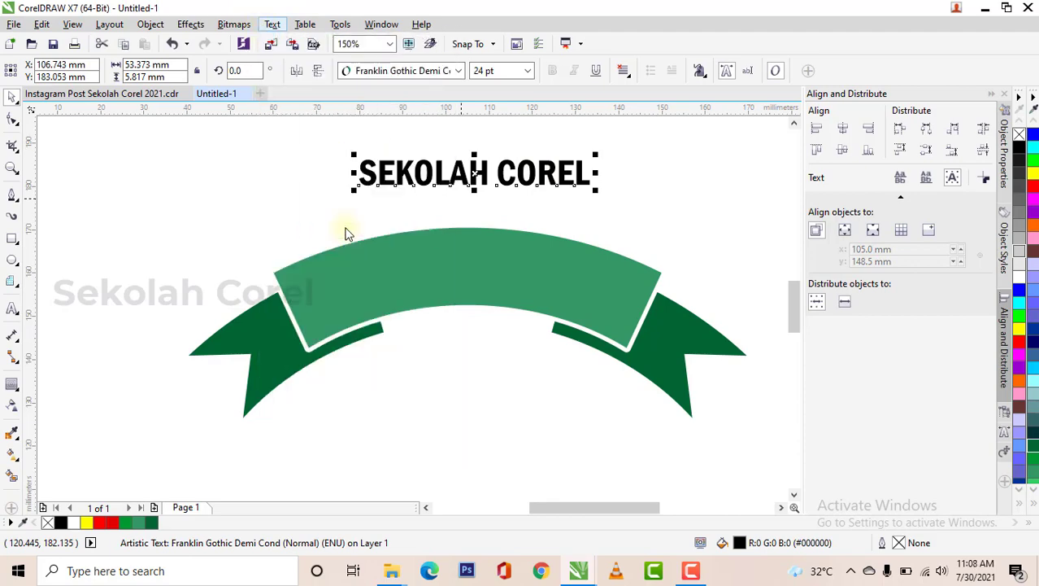
left_click(466, 262)
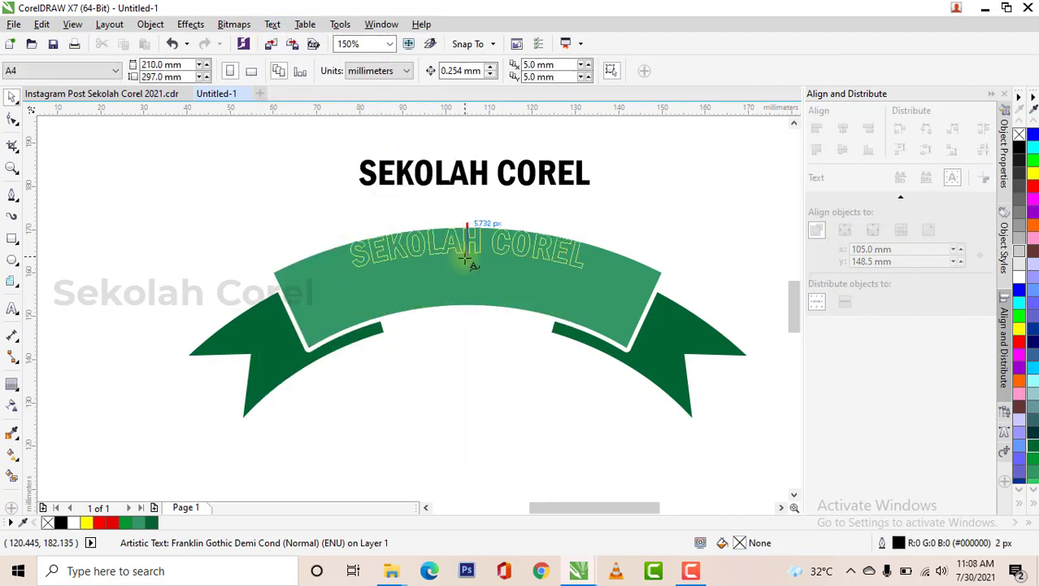
left_click(466, 257)
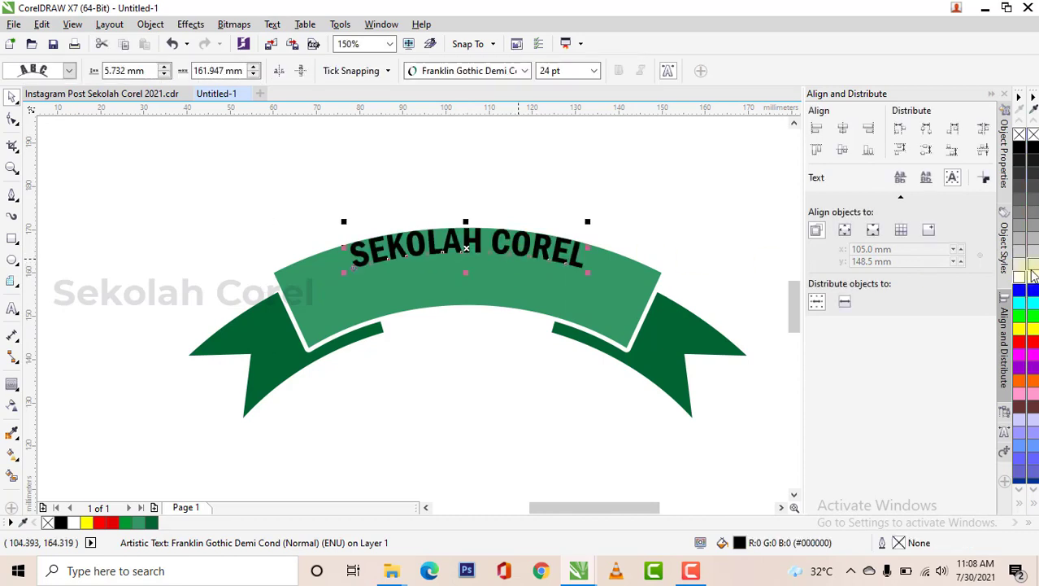
left_click(579, 210)
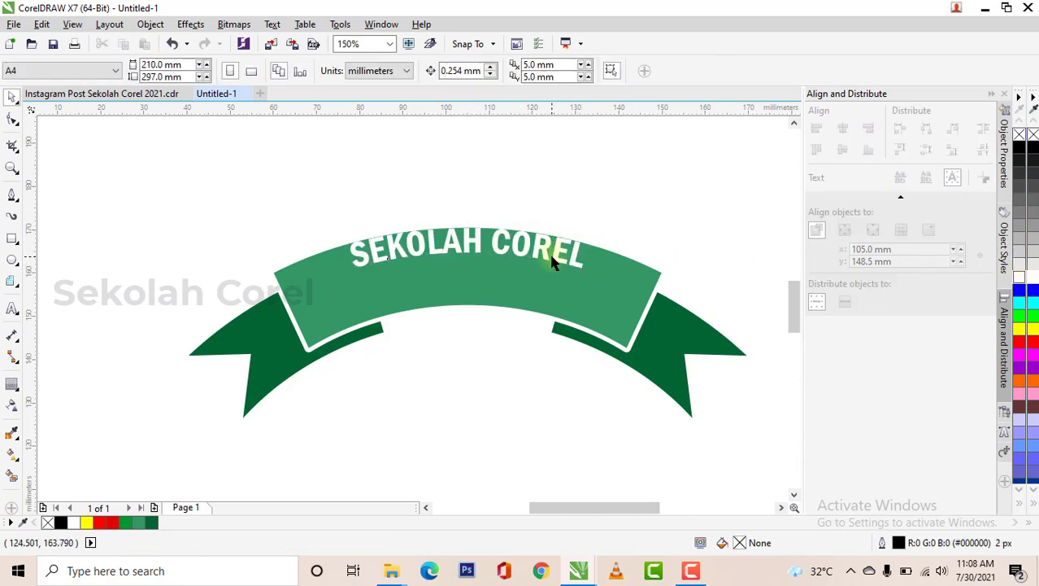
- Enlarge the curved text to about 28.3 pt and set it about 6.8 mm inside the banner's upper curve
left_click(552, 257)
left_click(533, 252)
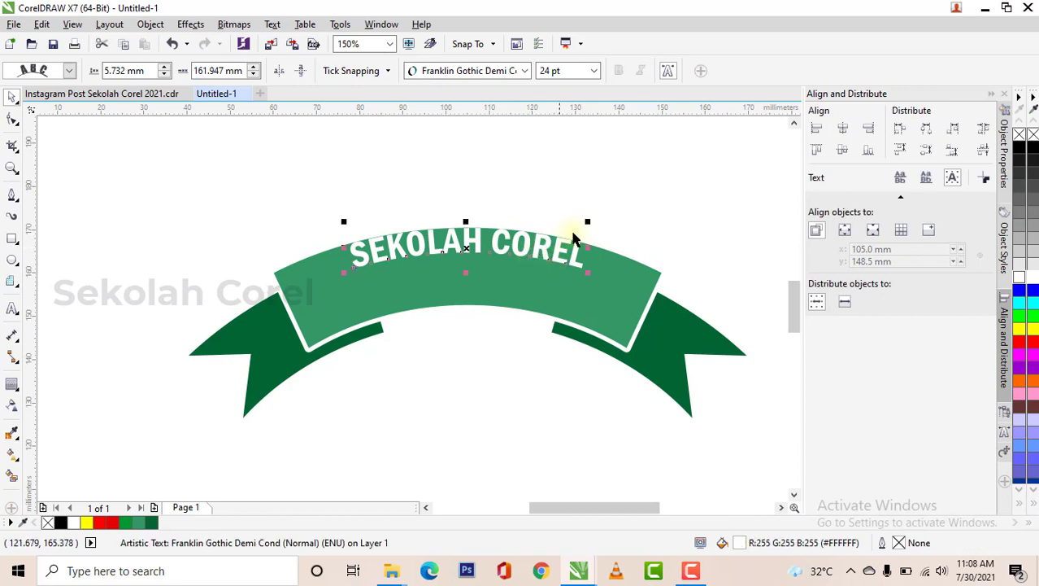
left_click_drag(587, 222, 608, 213)
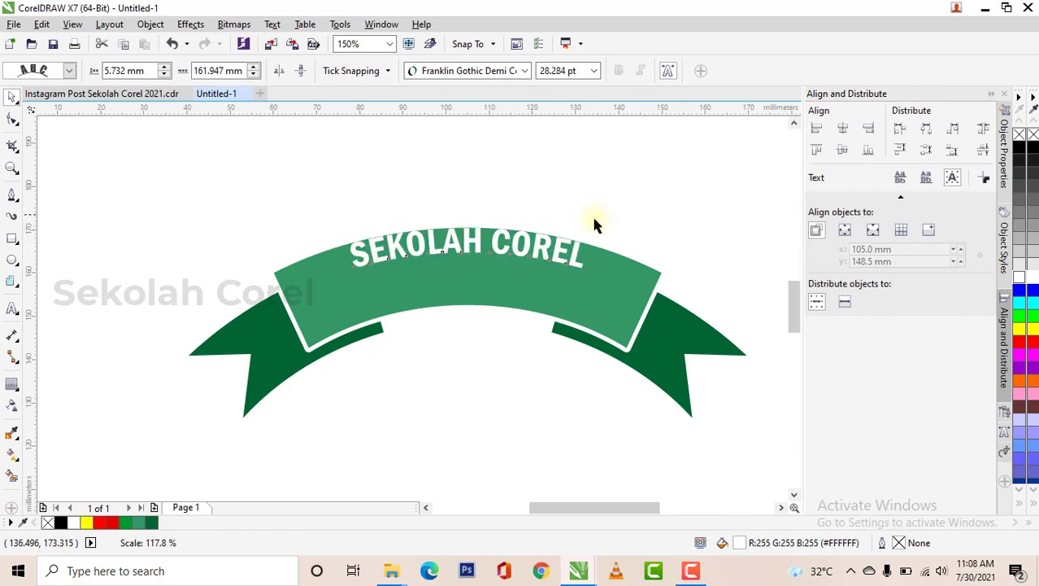
mouse_move(461, 246)
left_mouse_down()
mouse_move(458, 263)
mouse_move(463, 248)
left_mouse_up()
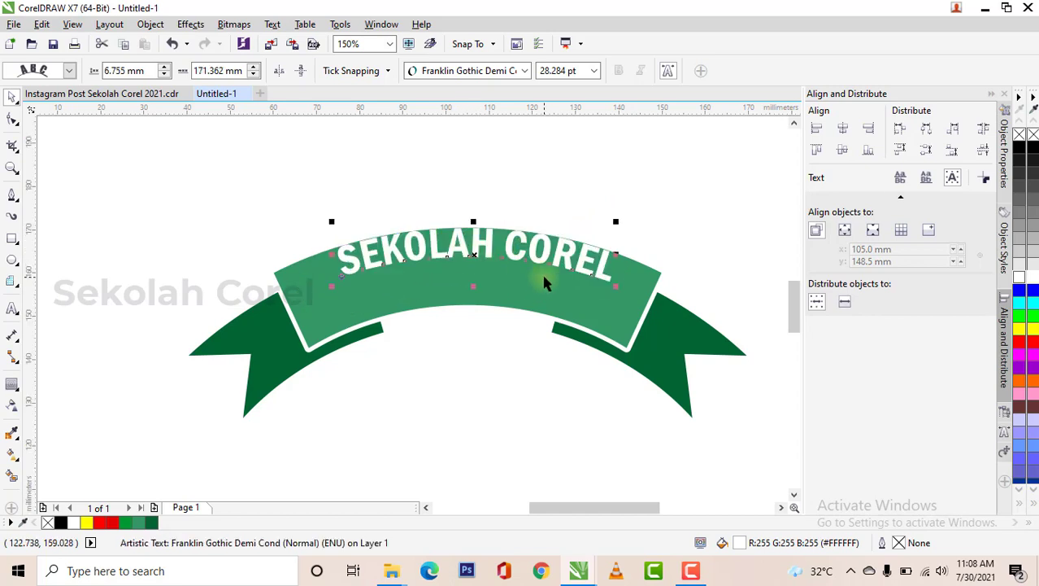
- Place a vertical guideline through the banner's centre at 105 mm and slide the curved text along its path to centre on it
left_click(490, 287)
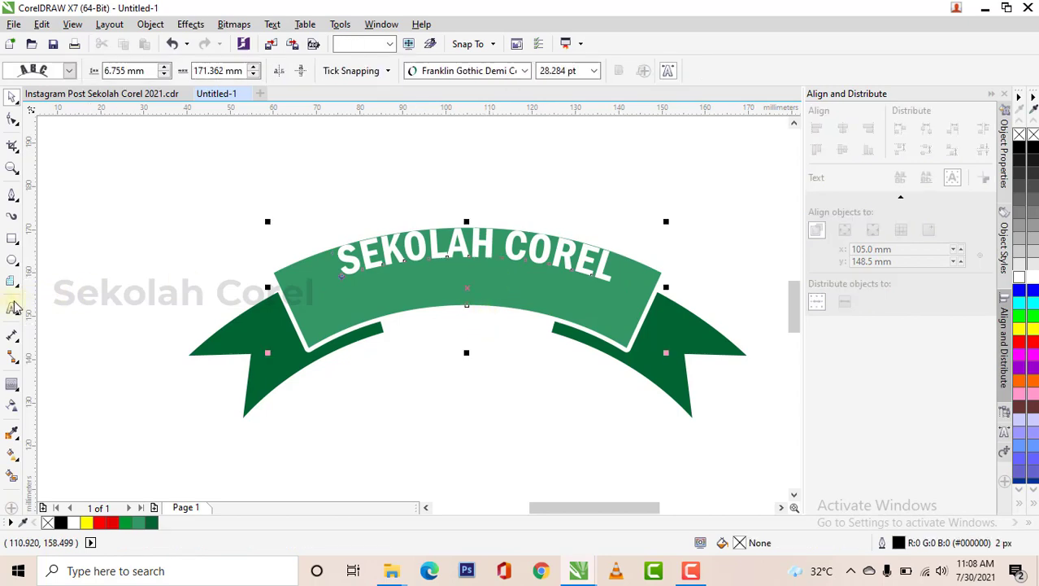
left_click_drag(30, 303, 467, 289)
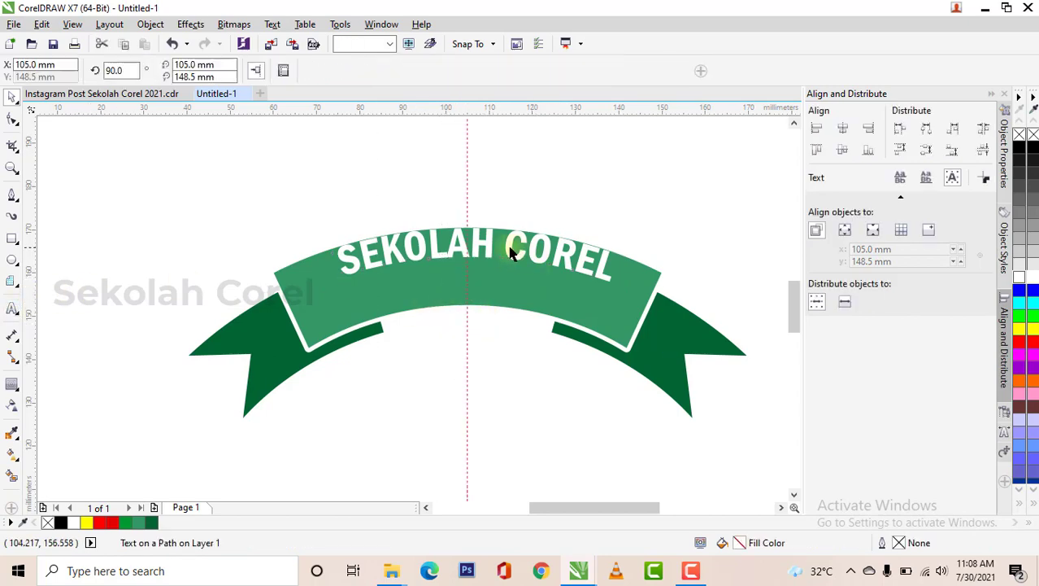
left_click(509, 247)
left_click(509, 247)
scroll(480, 248, "up", 3)
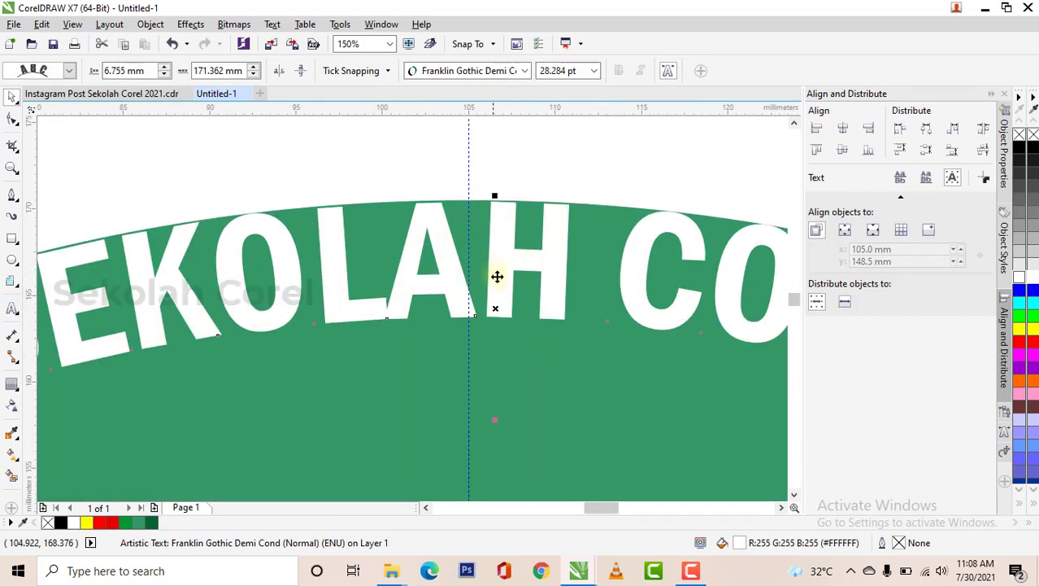
left_click_drag(488, 313, 472, 308)
scroll(473, 270, "down", 4)
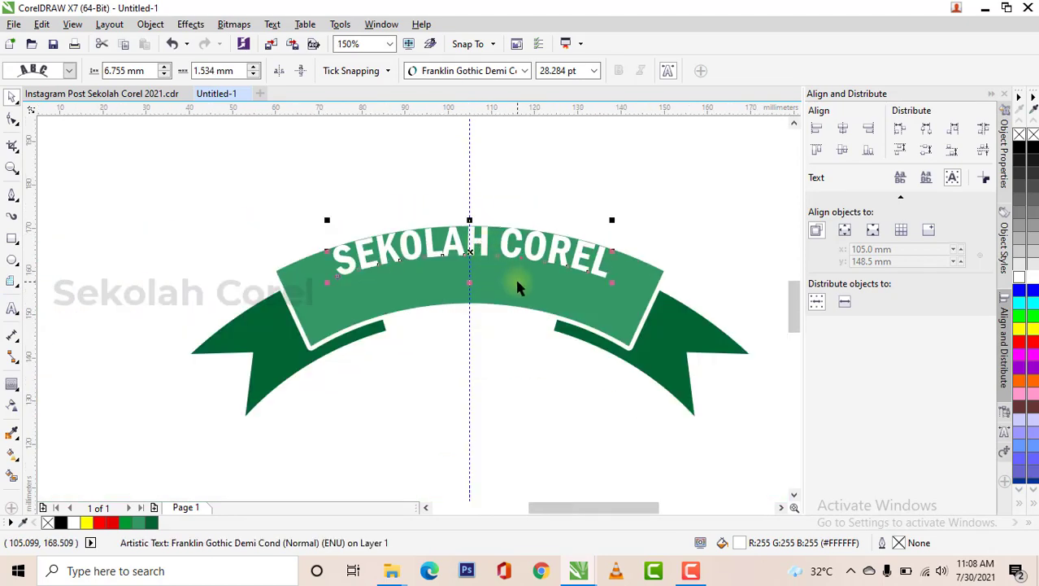
- Delete the vertical guideline through the banner's centre
left_click(523, 261)
left_click(470, 154)
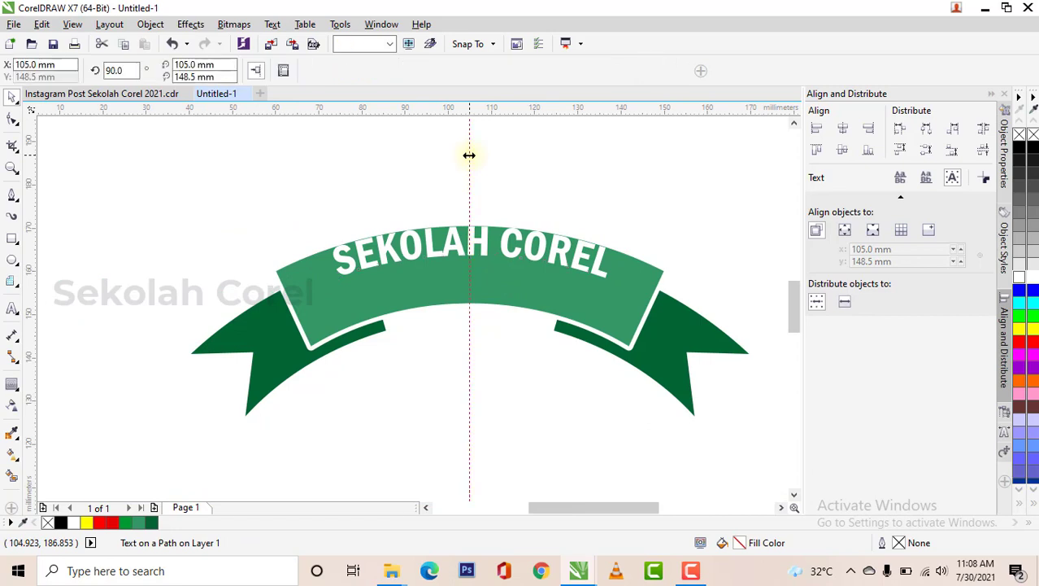
key("Delete")
- Break the curved text apart from the banner path and select the text on its own
left_click(529, 291)
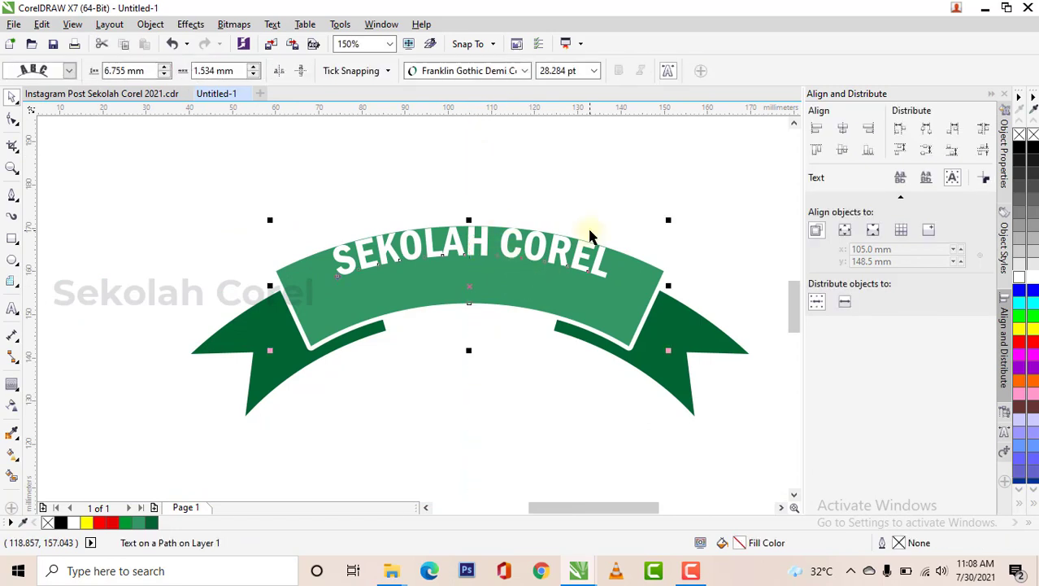
key("ctrl+k")
left_click(542, 218)
left_click(524, 242)
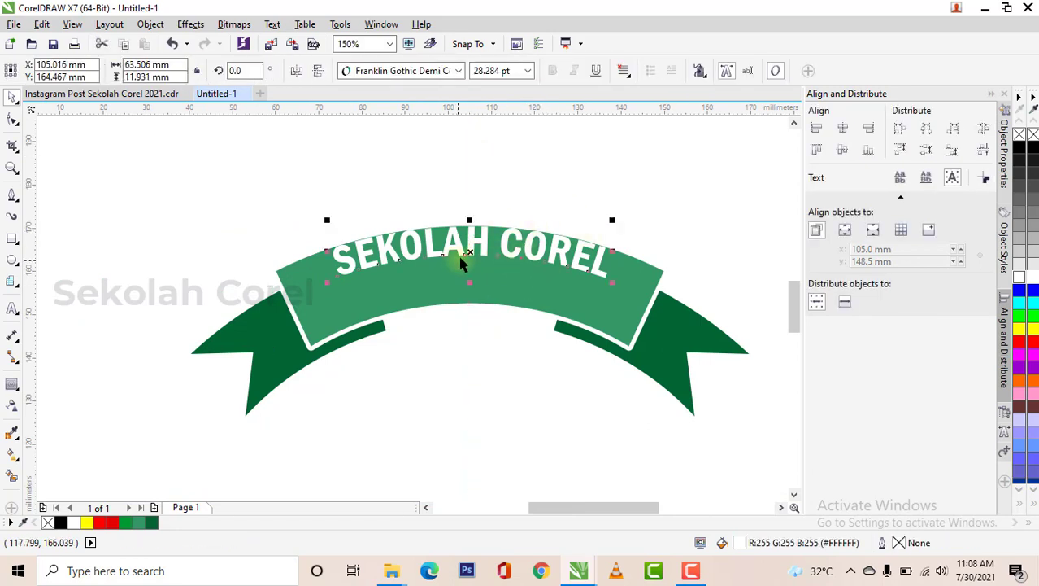
- Lower the detached text by about 5 mm and align its centre with the light green banner panel
left_click_drag(470, 253, 471, 274)
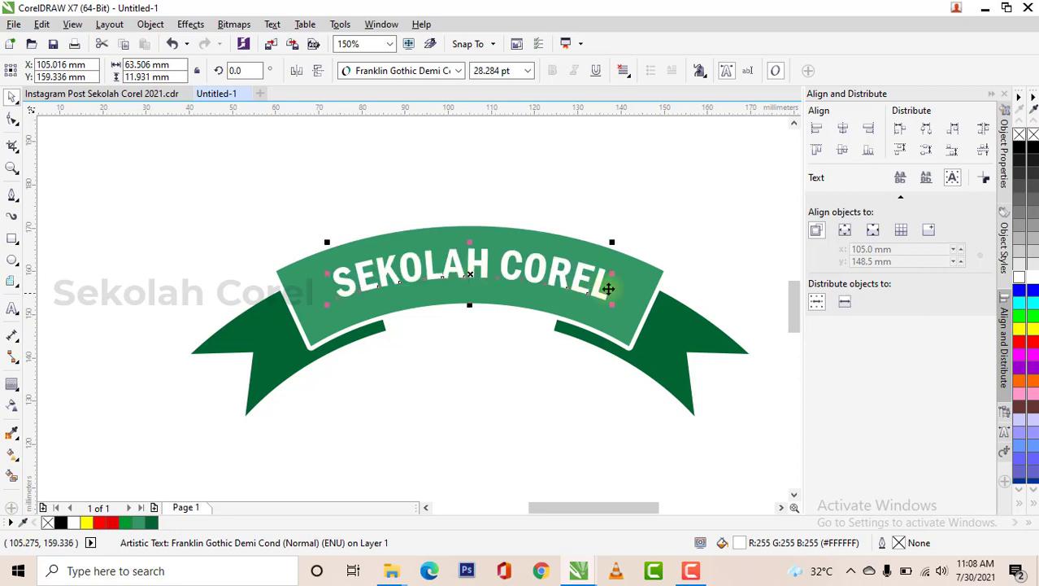
left_click(635, 280, "shift")
left_click(547, 117)
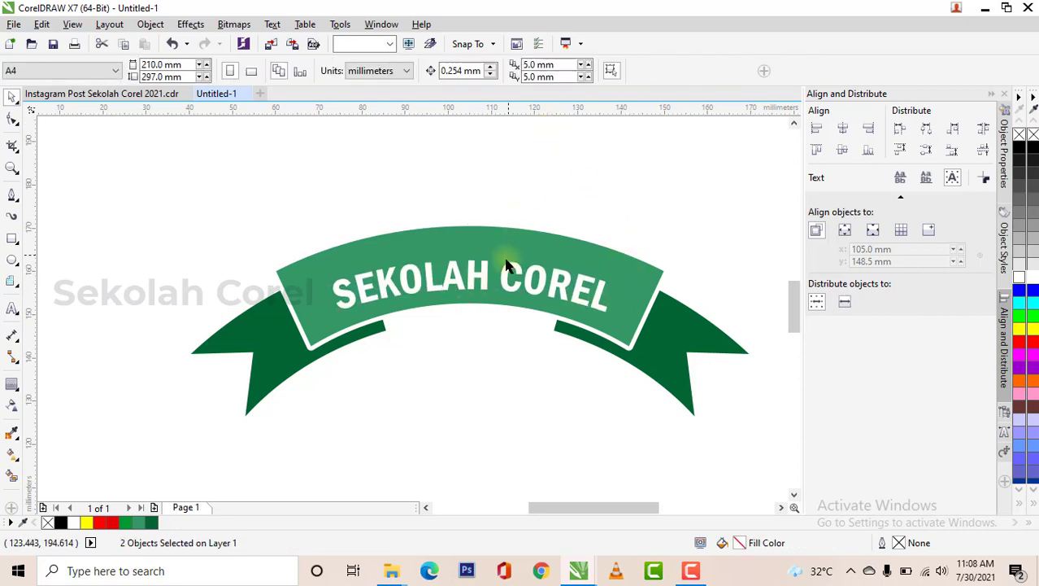
- Nudge the text up to a Y position of about 158.4 mm so it sits midway within the curved panel
left_click(503, 282)
key("Up")
key("Up")
key("Up")
key("Up")
key("Up")
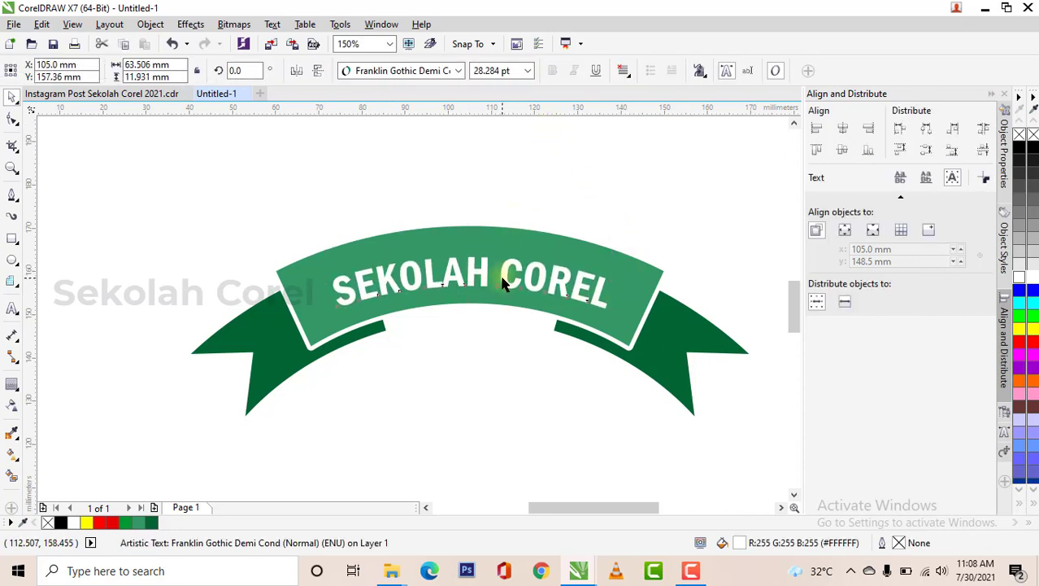
key("Up")
key("F3")
key("F3")
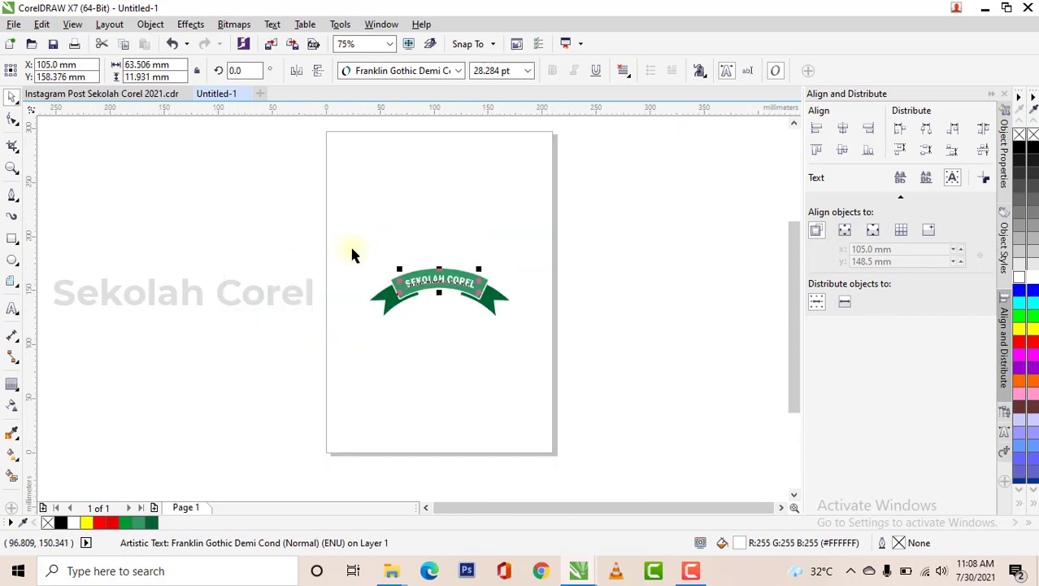